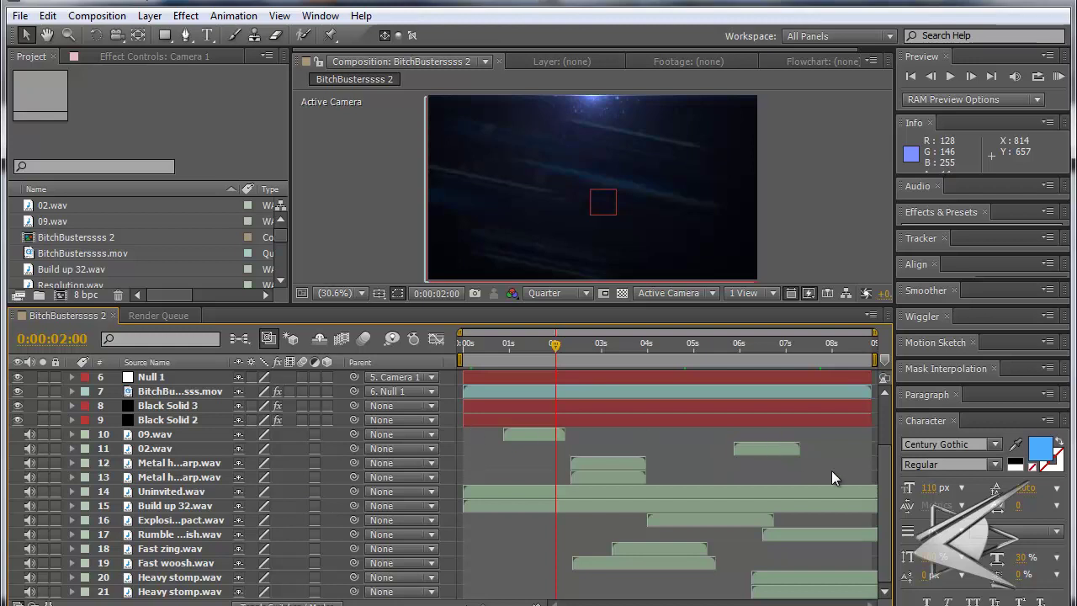
pyautogui.moveTo(889, 478); pyautogui.dragTo(889, 400)
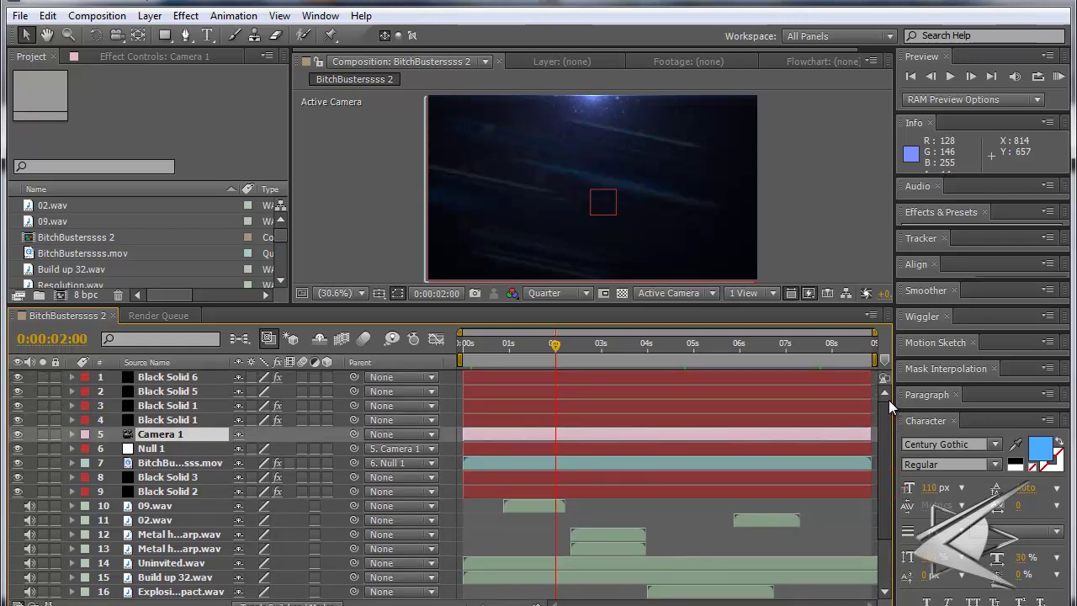
pyautogui.moveTo(897, 453); pyautogui.dragTo(877, 419)
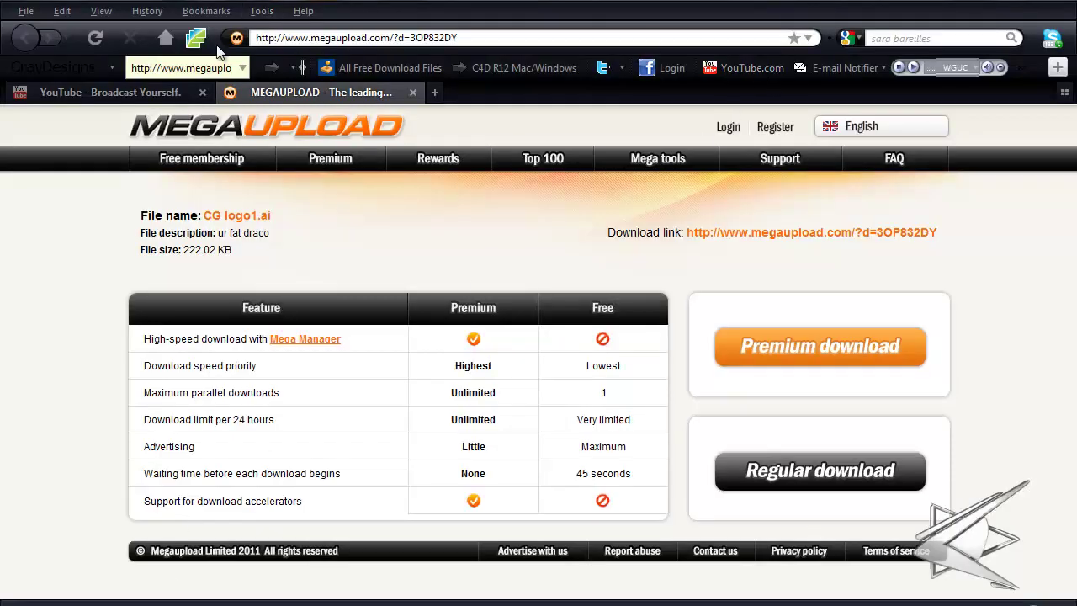
# In the browser's YouTube channel page, watch the finished BitchBusters Intro full screen at 720p and exit full screen
pyautogui.click(135, 98)
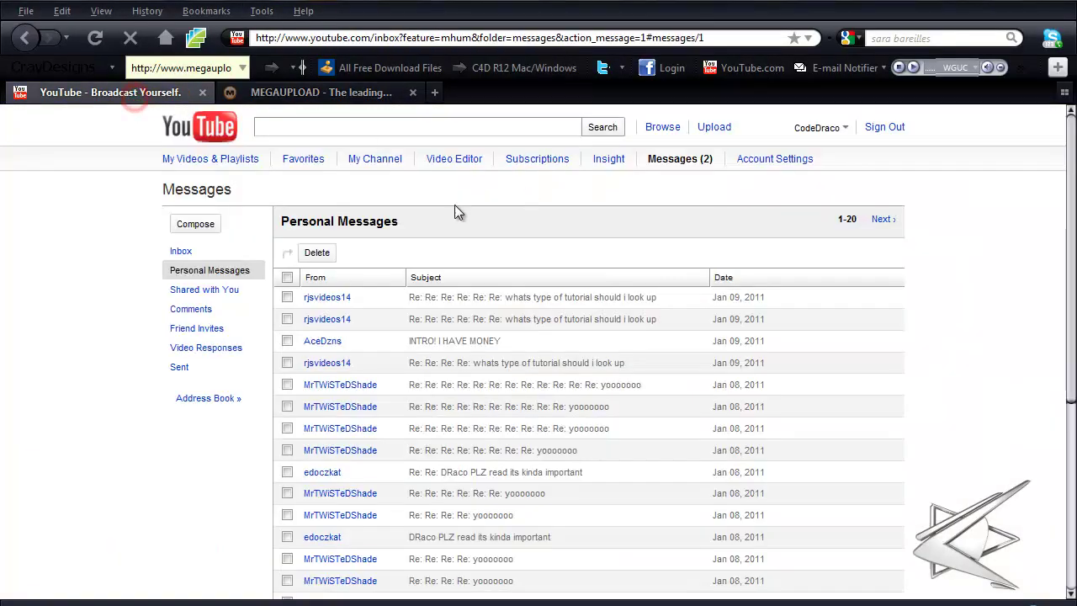
pyautogui.click(357, 160)
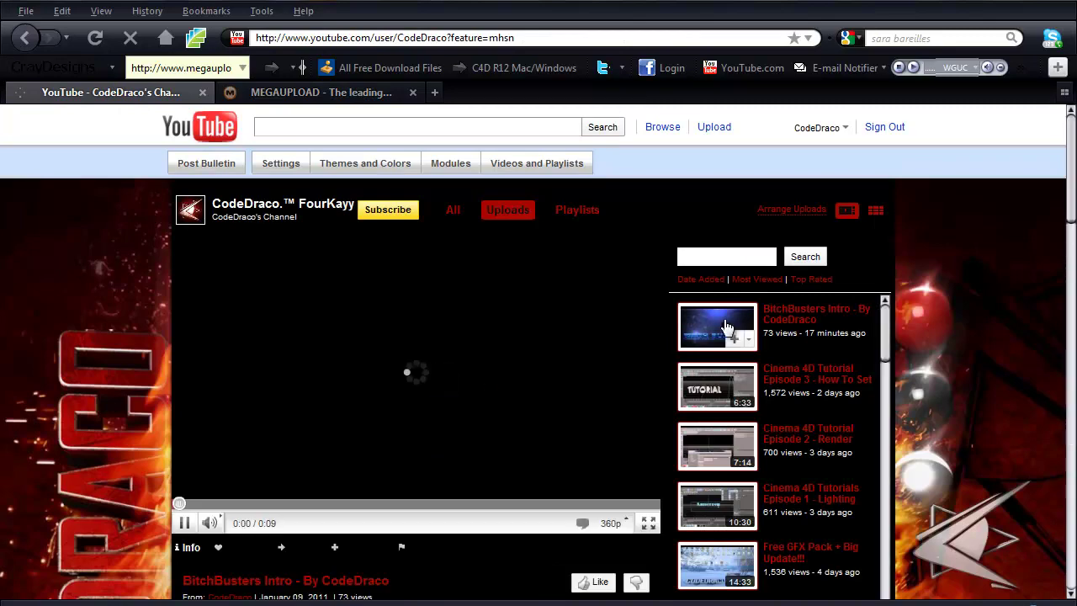
pyautogui.click(647, 523)
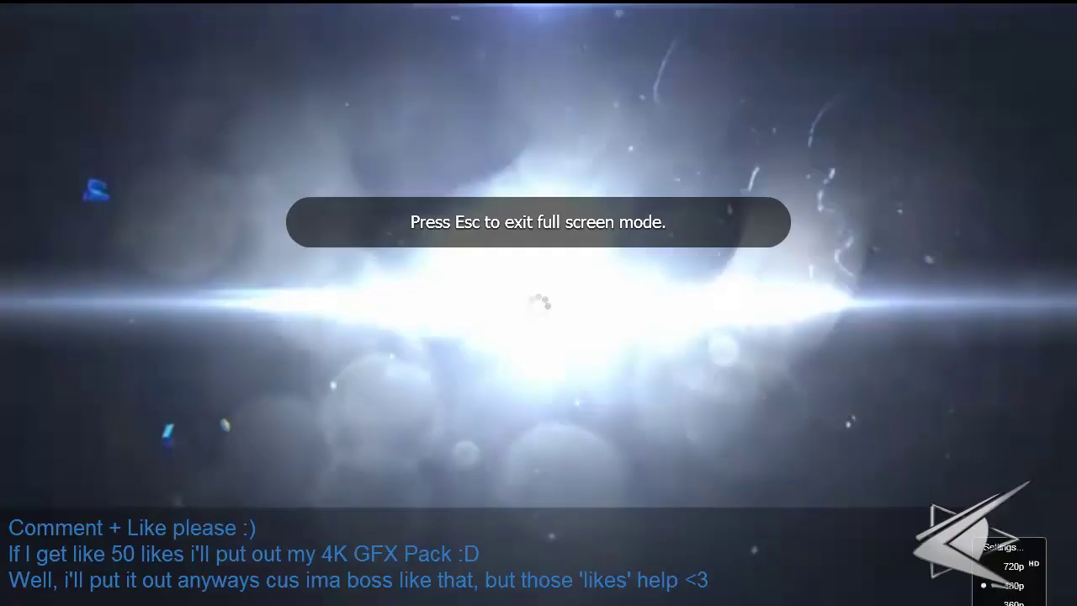
pyautogui.click(1022, 566)
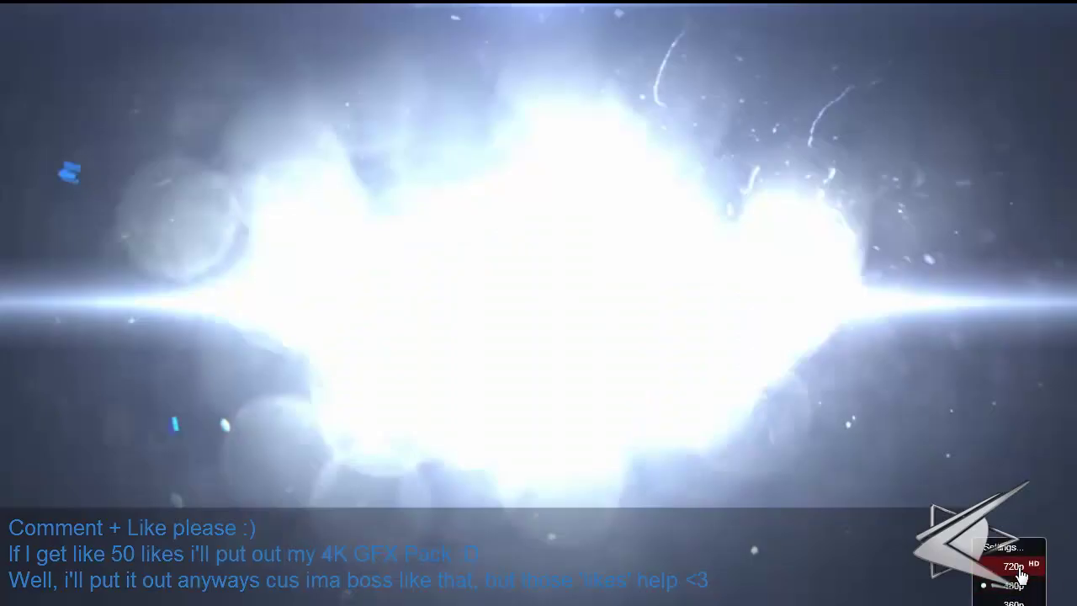
pyautogui.click(396, 267)
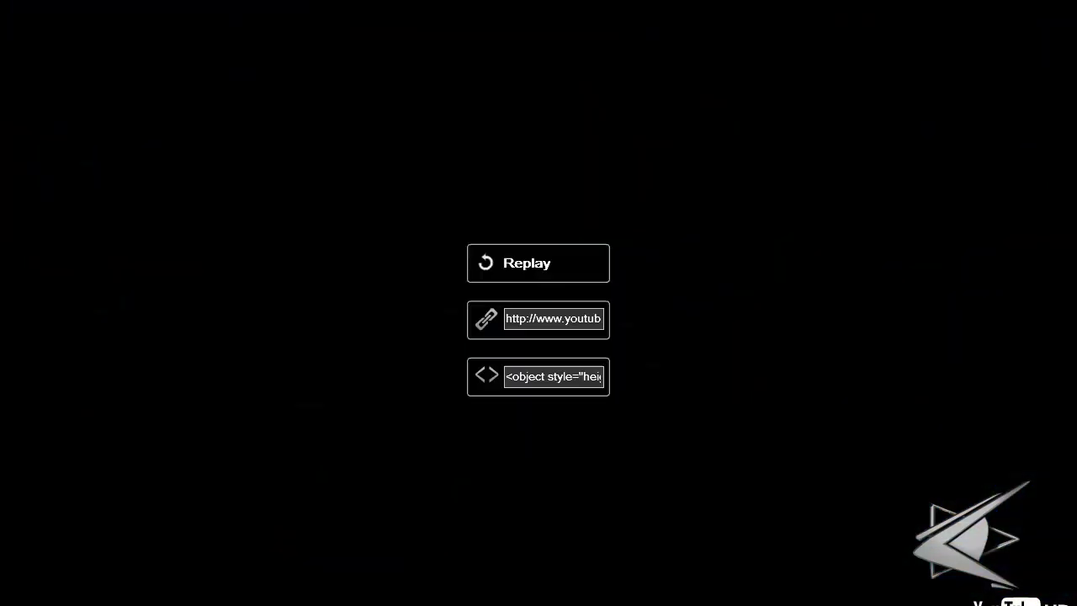
pyautogui.press('Escape')
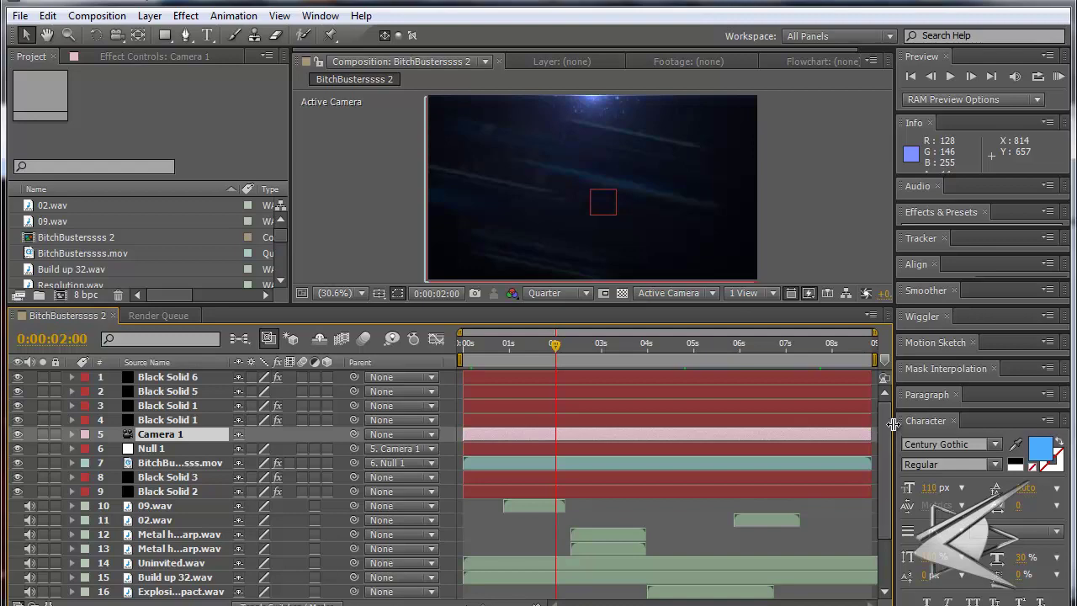
# Examine the visual layers of the composition one by one, from Black Solid 6 down to the BitchBusterssss.mov layer
pyautogui.scroll(-3, 891, 471)
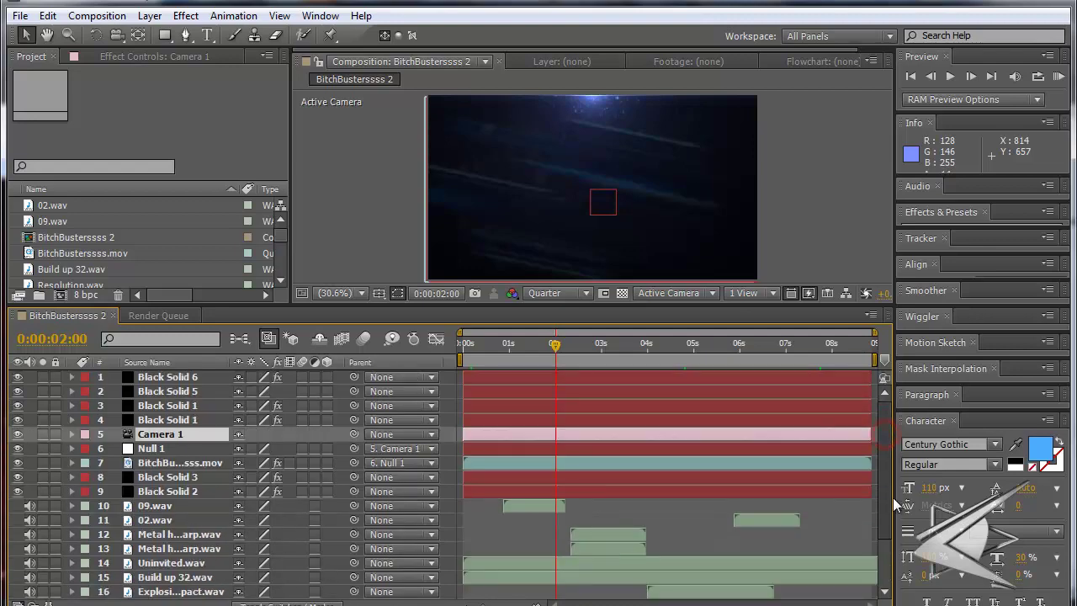
pyautogui.scroll(3, 892, 437)
pyautogui.scroll(-2, 893, 438)
pyautogui.scroll(2, 898, 464)
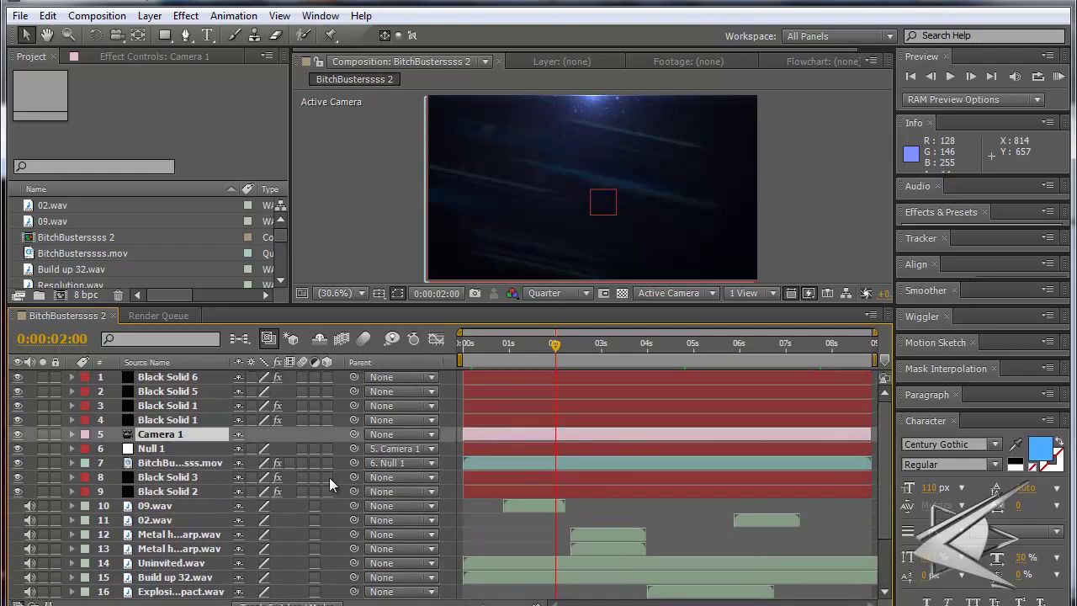
pyautogui.click(173, 377)
pyautogui.click(174, 392)
pyautogui.click(174, 405)
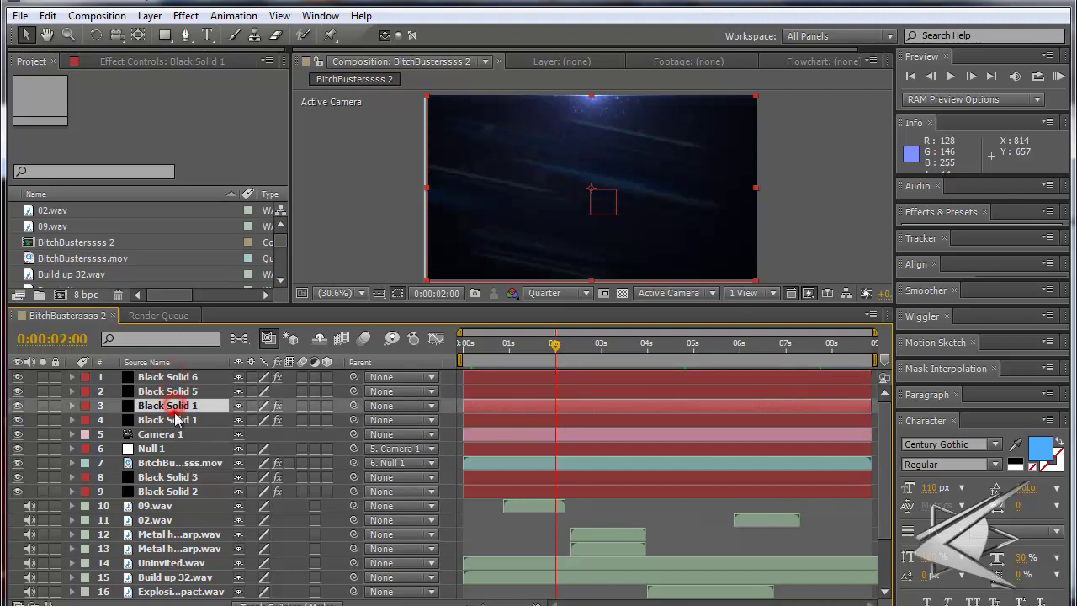
pyautogui.click(175, 421)
pyautogui.click(173, 434)
pyautogui.click(164, 448)
pyautogui.click(164, 462)
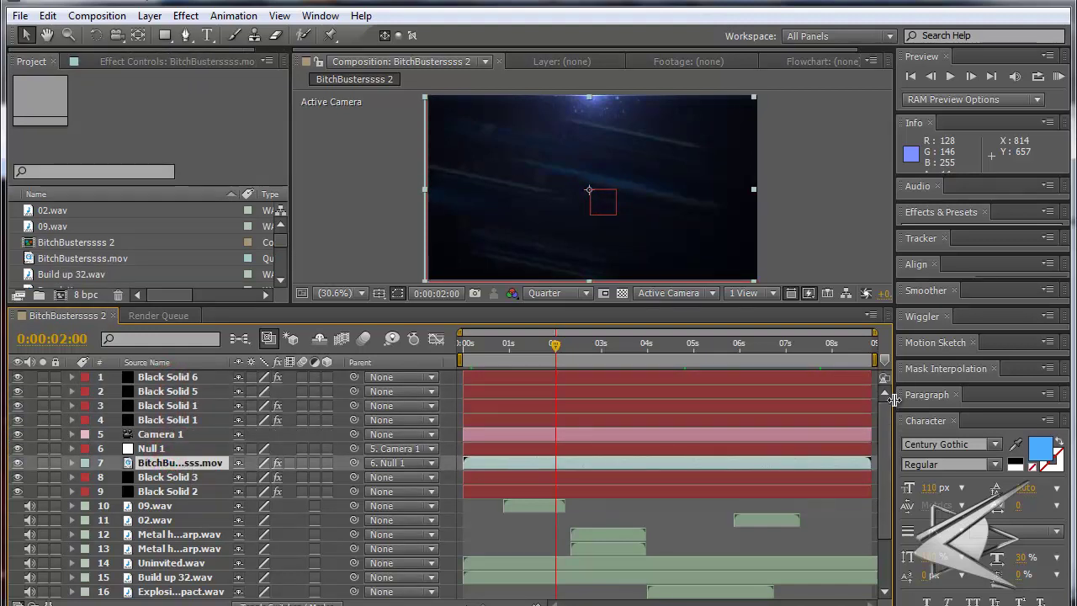
# Examine the audio layers in the timeline, from 09.wav down to the last Heavy stomp.wav
pyautogui.scroll(-3, 890, 442)
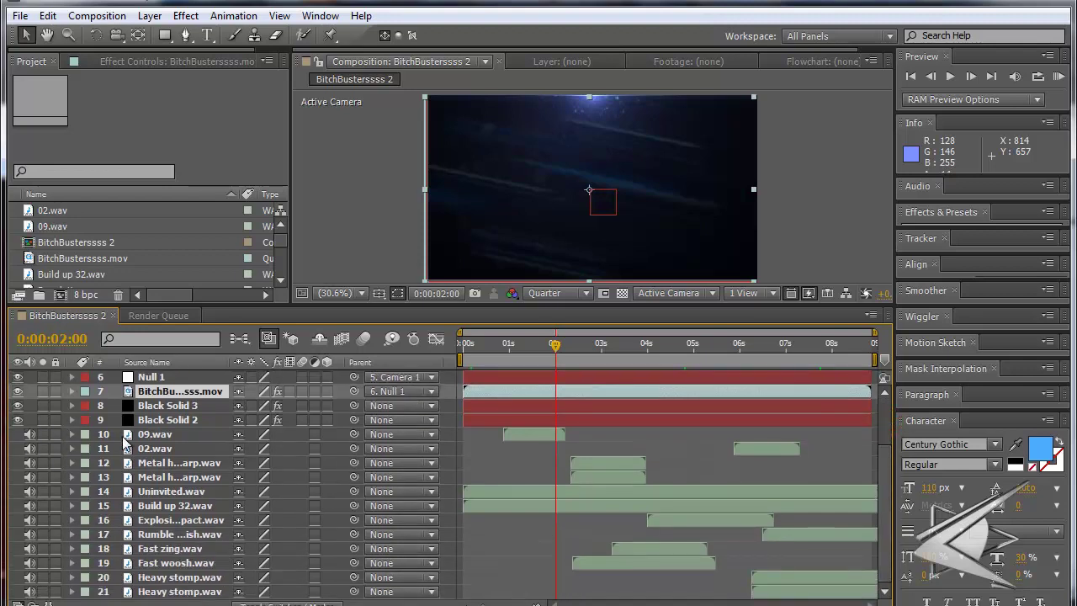
pyautogui.click(104, 435)
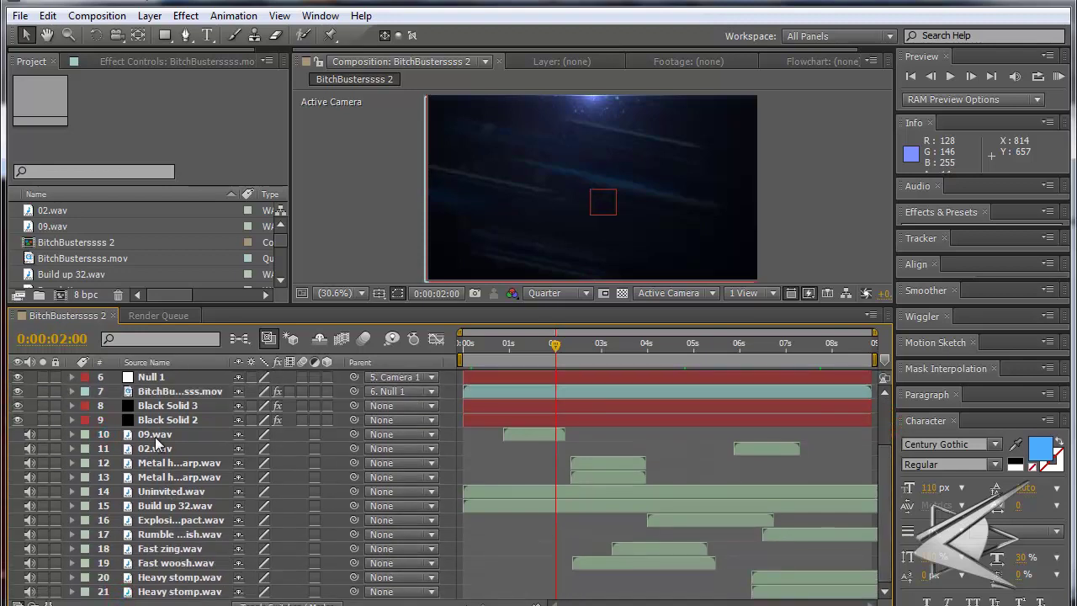
pyautogui.click(173, 577)
pyautogui.click(174, 591)
pyautogui.click(172, 564)
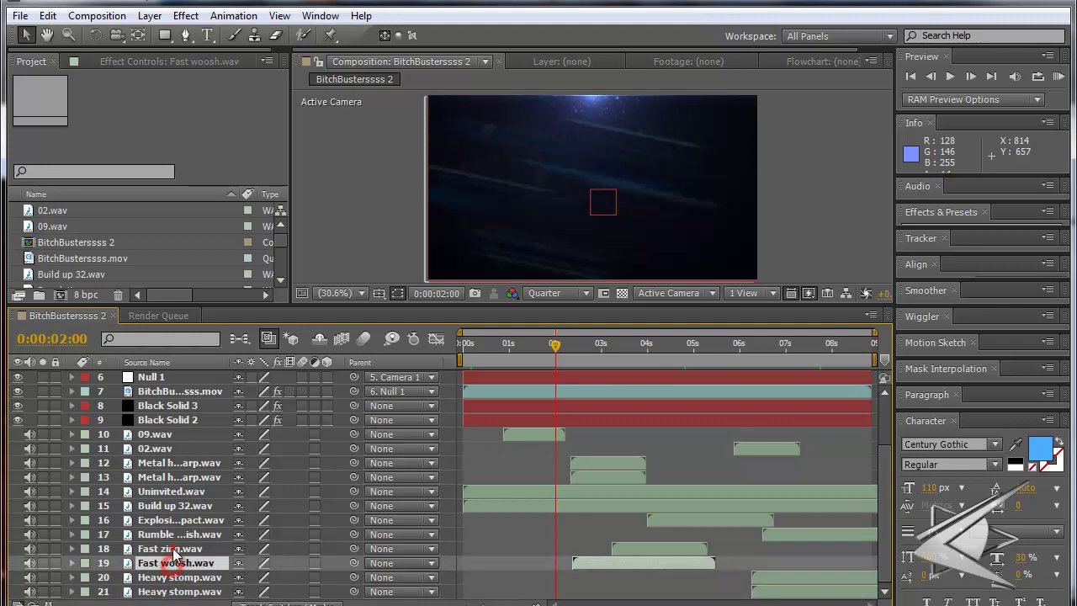
pyautogui.click(174, 549)
pyautogui.click(185, 506)
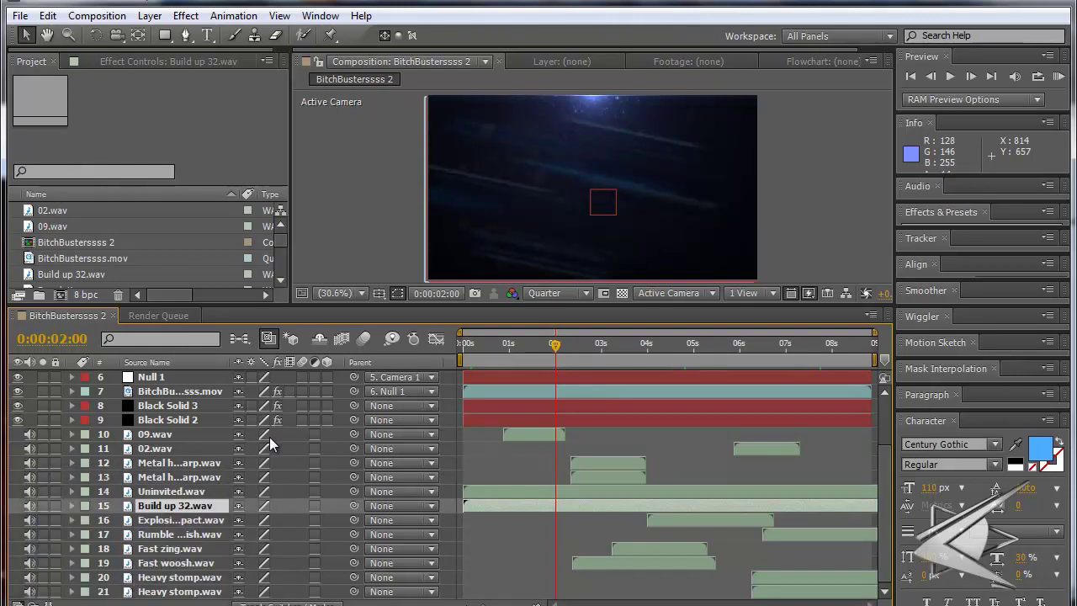
pyautogui.click(168, 436)
pyautogui.moveTo(194, 592)
pyautogui.mouseDown()
pyautogui.moveTo(192, 565)
pyautogui.moveTo(195, 594)
pyautogui.mouseUp()
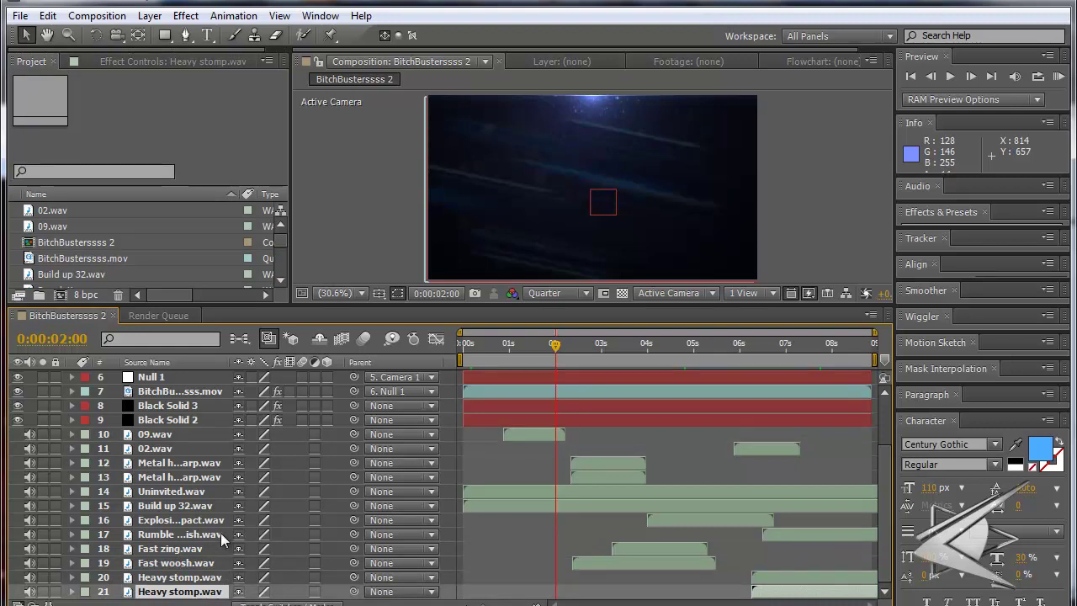
pyautogui.click(169, 436)
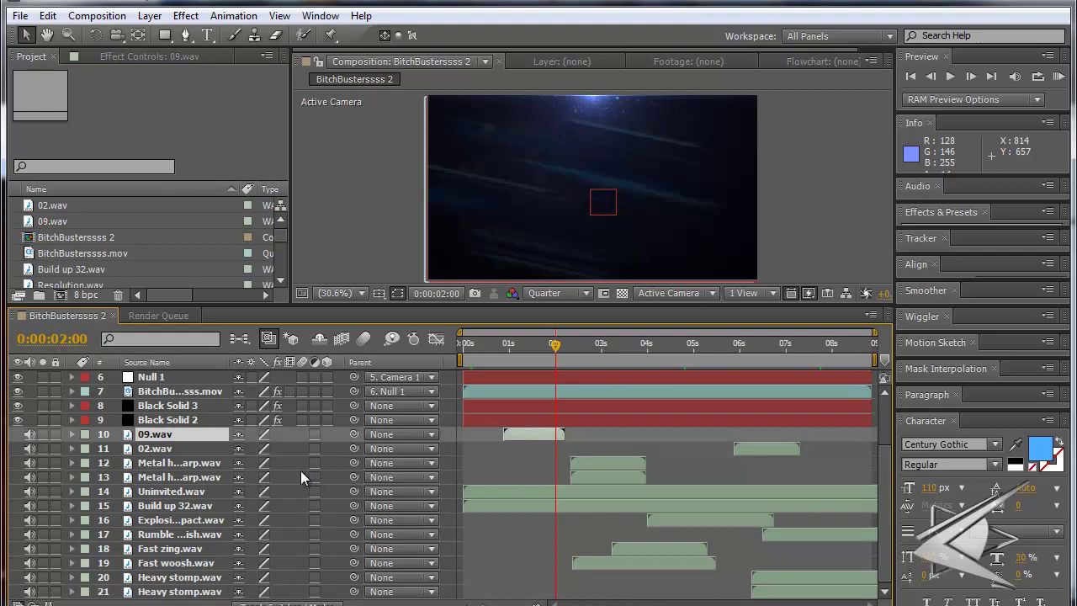
pyautogui.click(883, 443)
# Switch to the Sound Effects folder in Windows Explorer and open its Designer Sound FX subfolder
pyautogui.moveTo(231, 605)
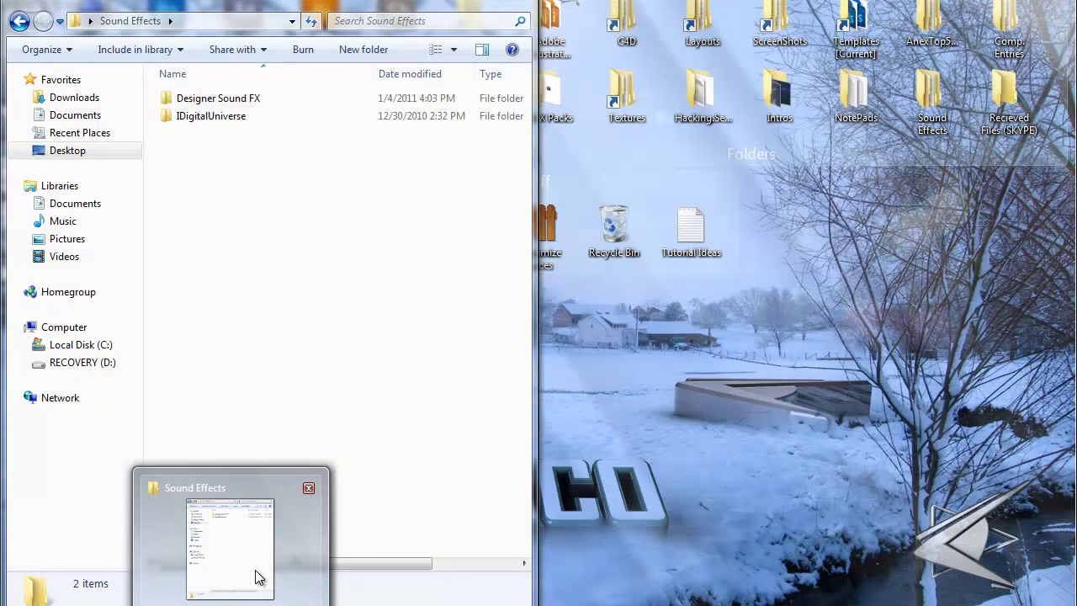
pyautogui.click(258, 576)
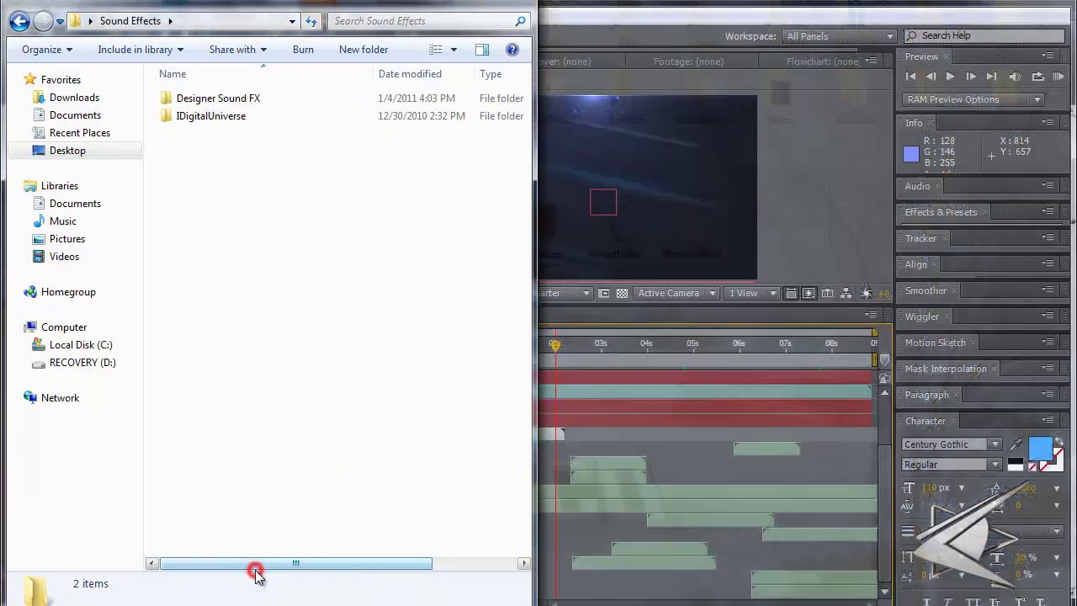
pyautogui.click(259, 98)
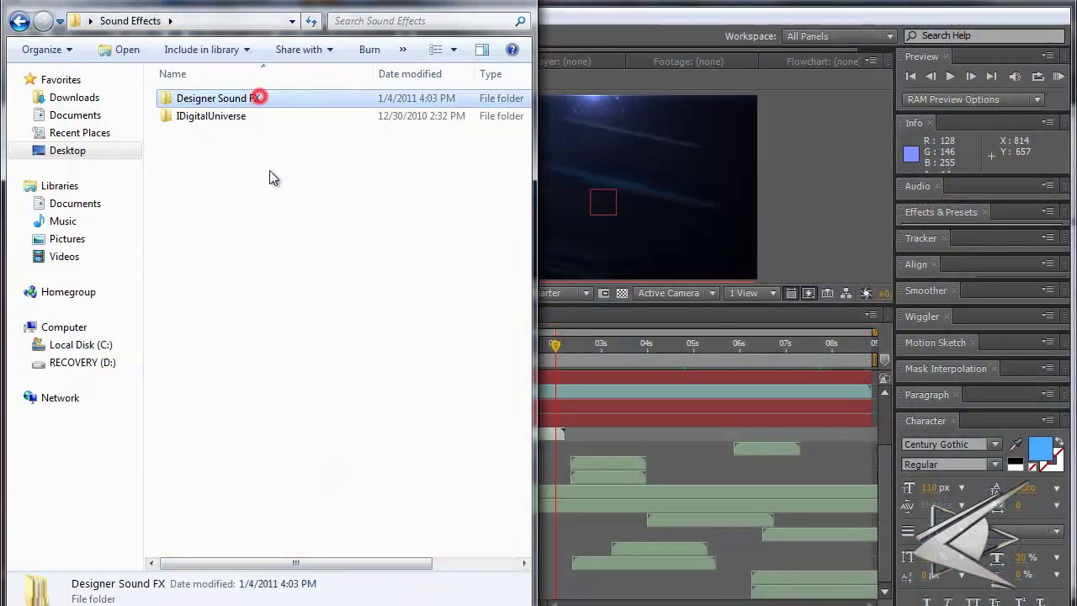
pyautogui.doubleClick(236, 96)
pyautogui.moveTo(320, 261); pyautogui.dragTo(193, 93)
pyautogui.click(281, 321)
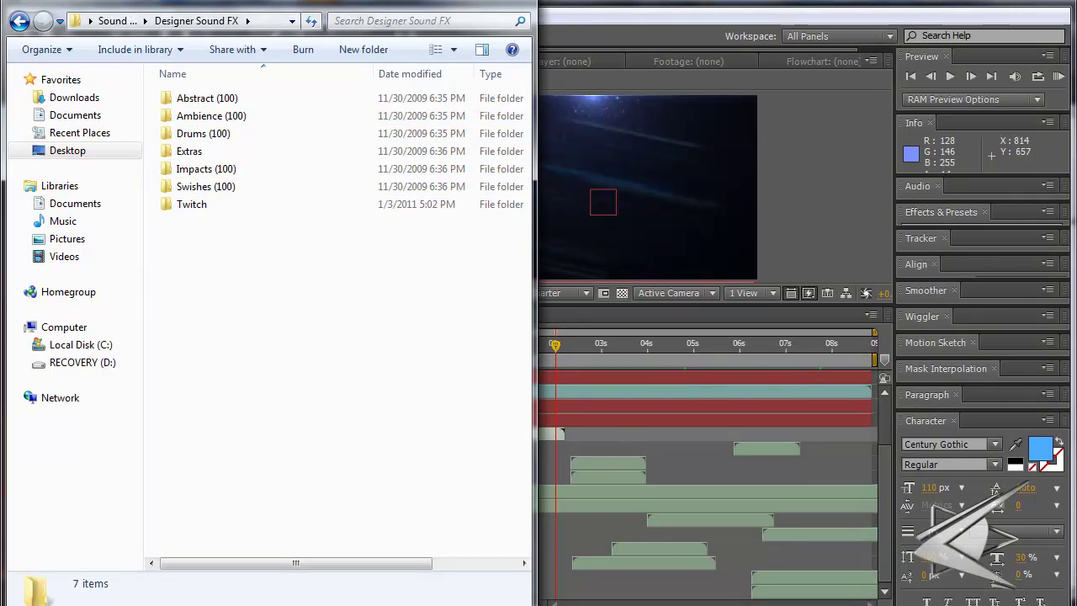
# Bring up the audio editor beside the Designer Sound FX folder window
pyautogui.click(435, 539)
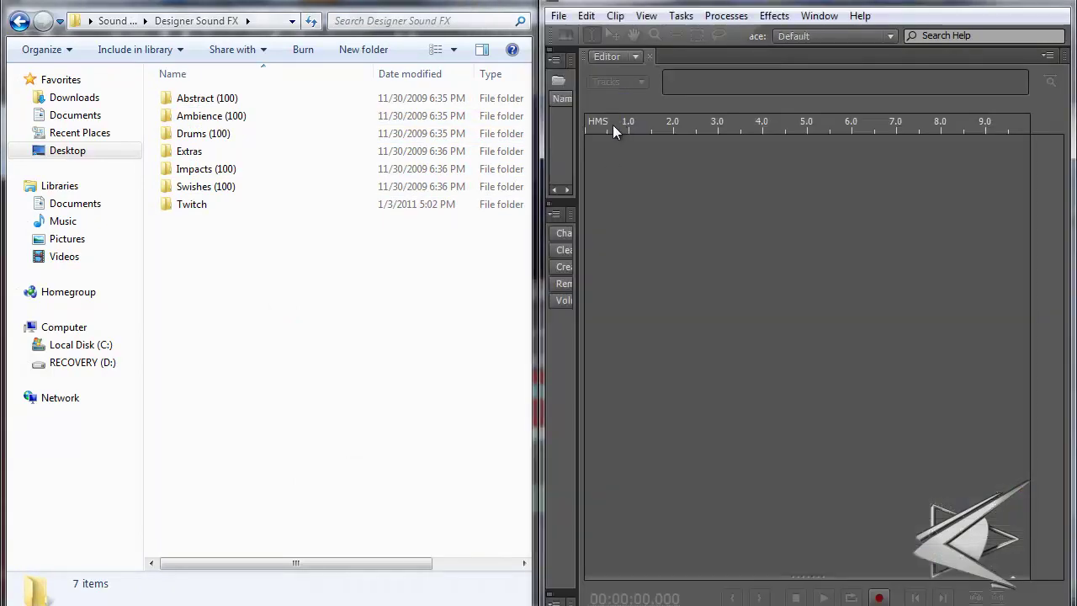
pyautogui.moveTo(579, 79); pyautogui.dragTo(528, 10)
pyautogui.moveTo(577, 131); pyautogui.dragTo(236, 269)
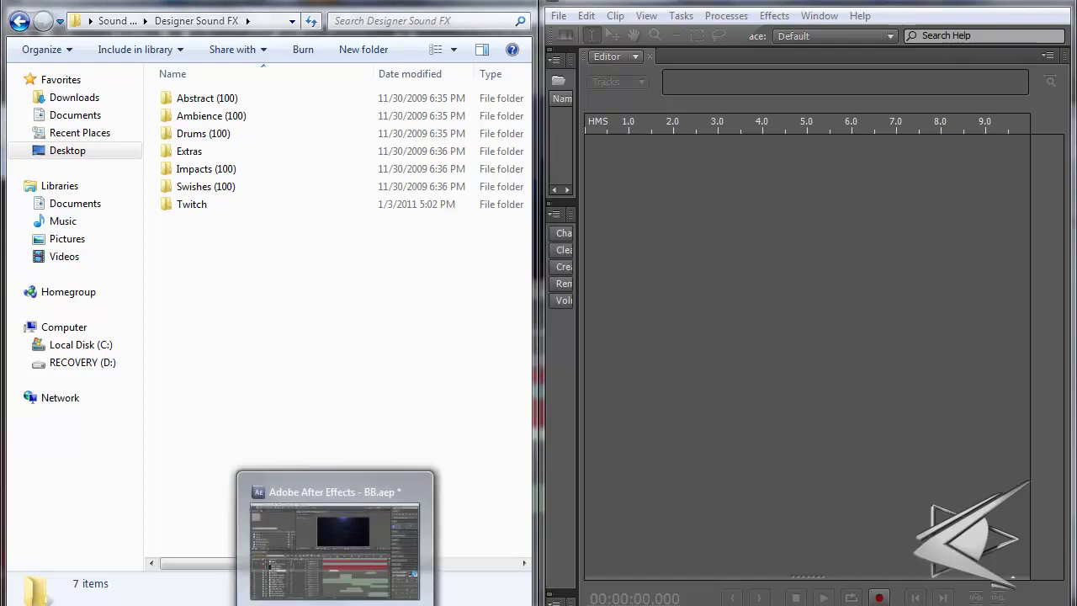
# In After Effects, delete the audio layers from 09.wav through the last Heavy stomp.wav and move the playhead to 0:00:00:21
pyautogui.click(335, 538)
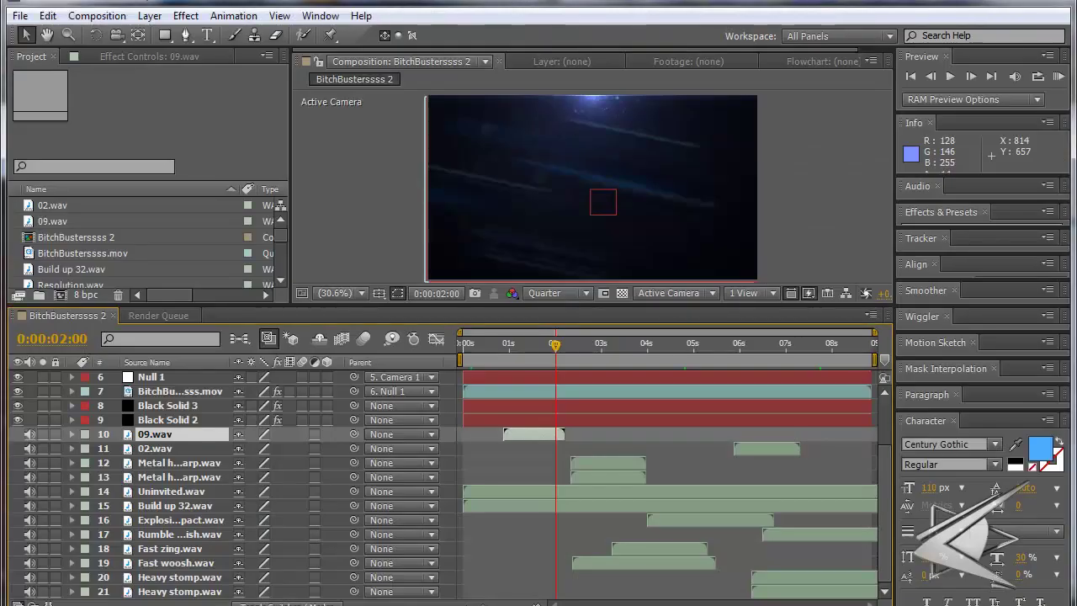
pyautogui.keyDown('shift'); pyautogui.click(189, 592); pyautogui.keyUp('shift')
pyautogui.press('Delete')
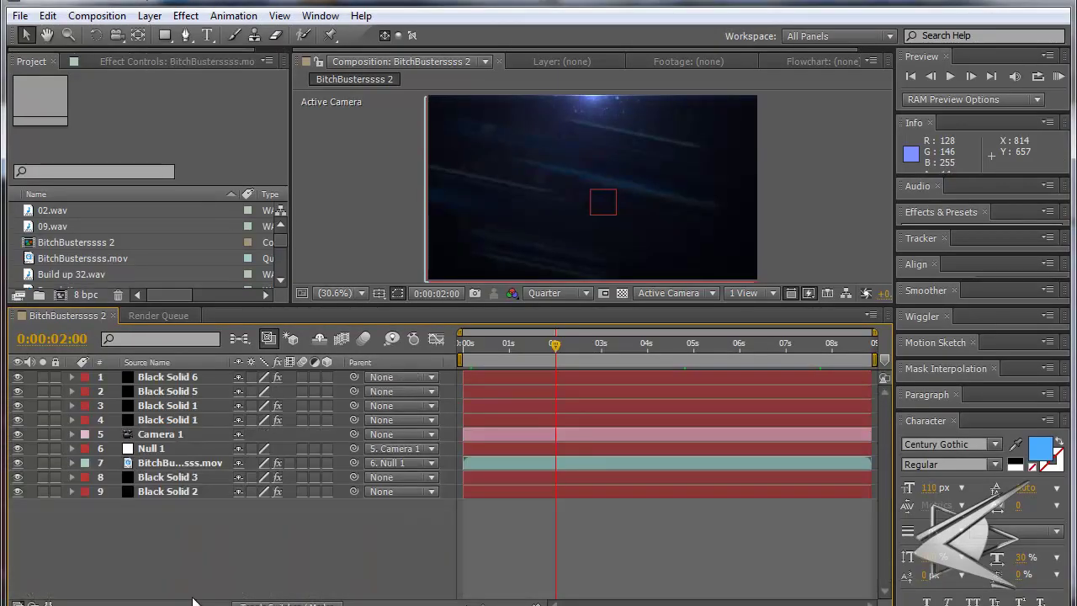
pyautogui.moveTo(501, 343)
pyautogui.mouseDown()
pyautogui.moveTo(462, 349)
pyautogui.moveTo(495, 344)
pyautogui.mouseUp()
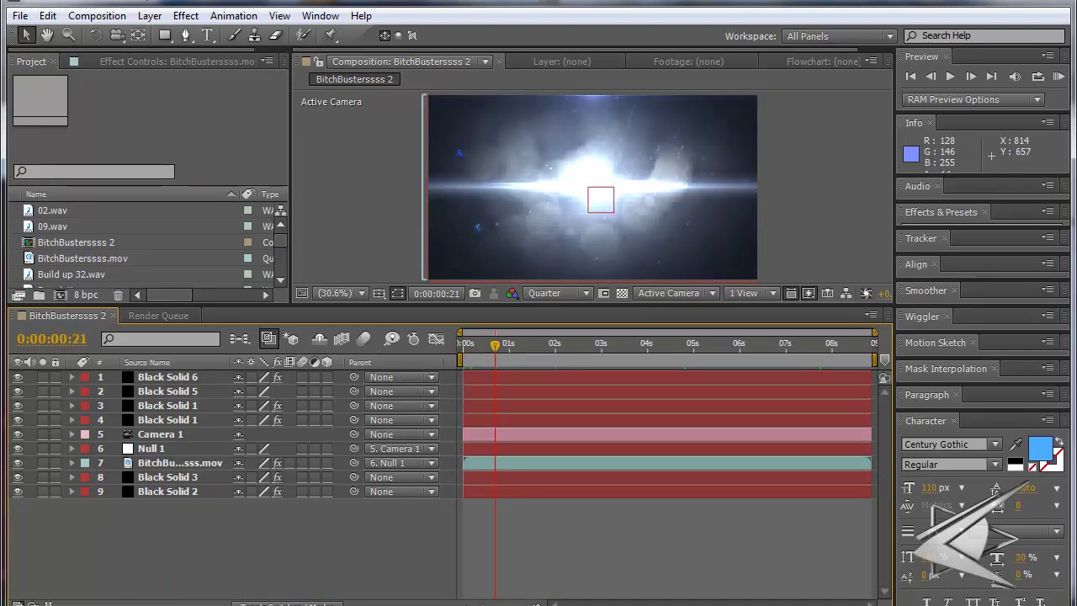
# Switch back to the Designer Sound FX folder window in Windows Explorer
pyautogui.moveTo(230, 605)
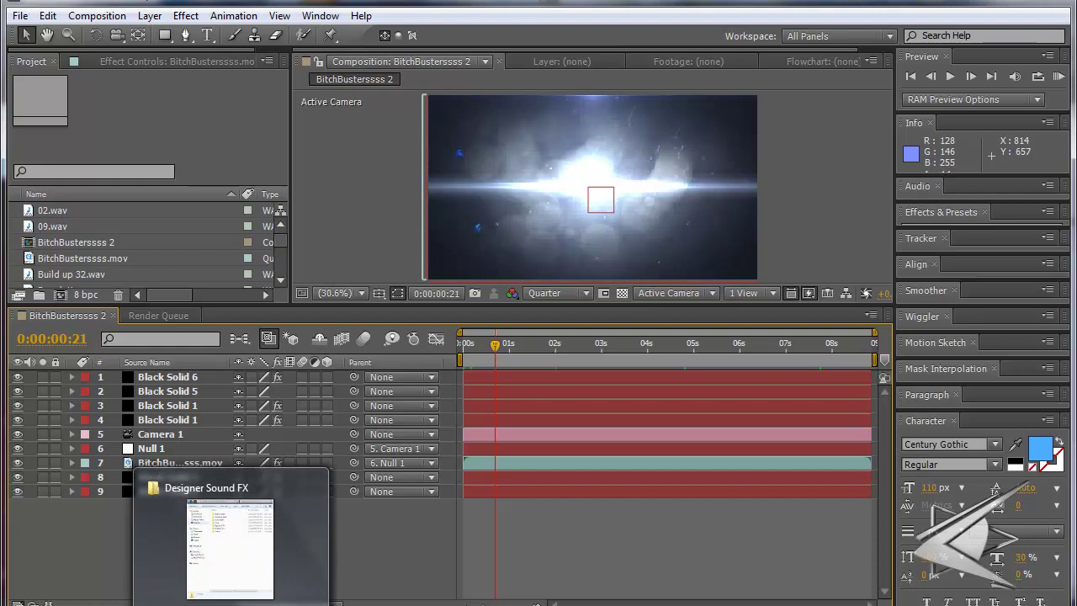
pyautogui.click(231, 605)
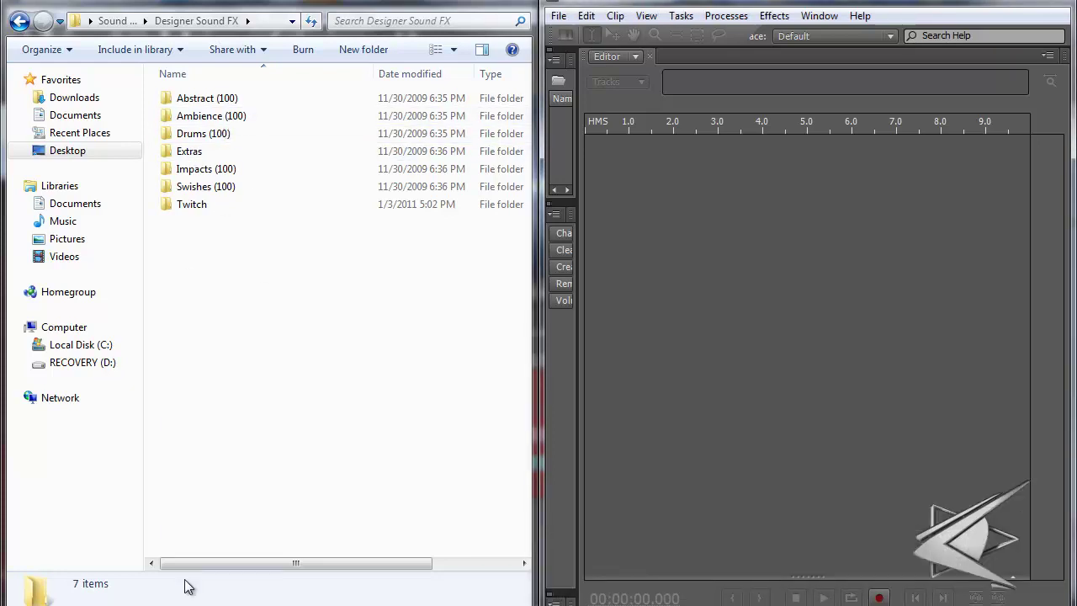
pyautogui.moveTo(385, 490); pyautogui.dragTo(236, 254)
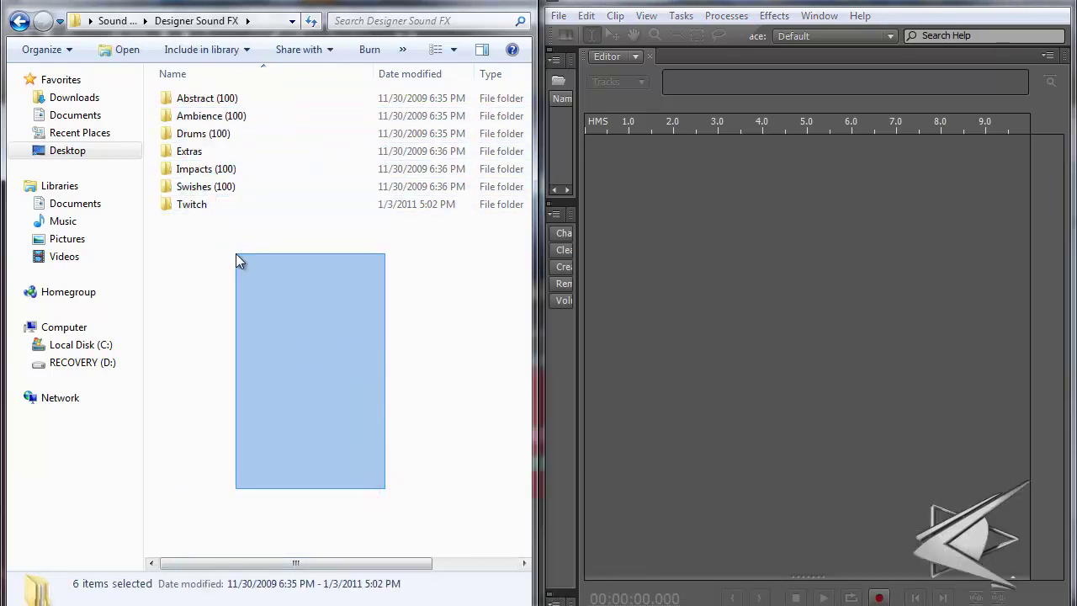
pyautogui.click(211, 186)
pyautogui.click(250, 299)
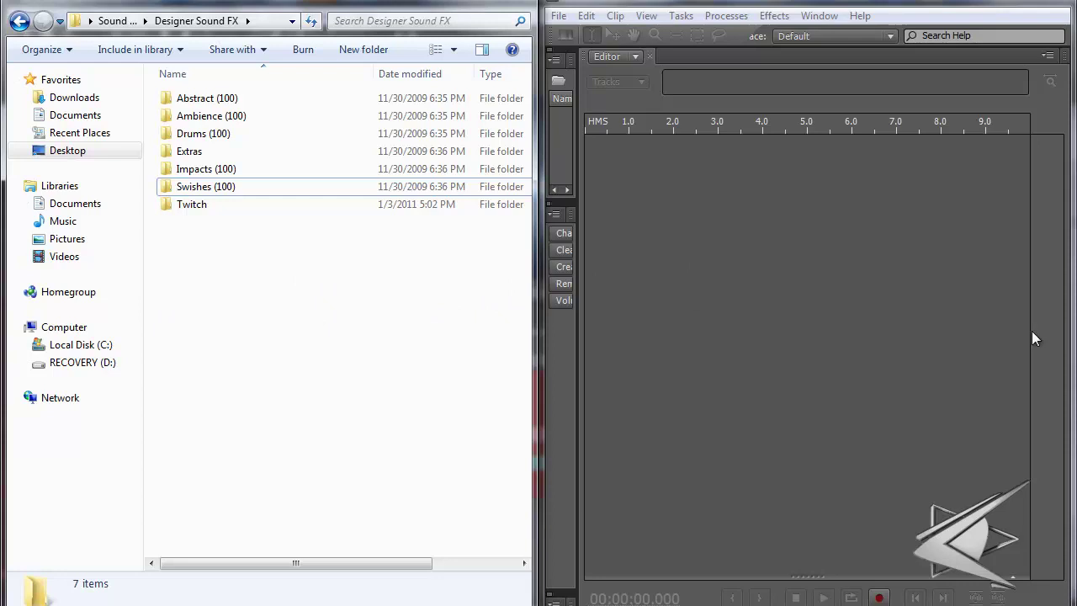
# Open the Ambience (100) folder and look through its list of sound files
pyautogui.doubleClick(238, 123)
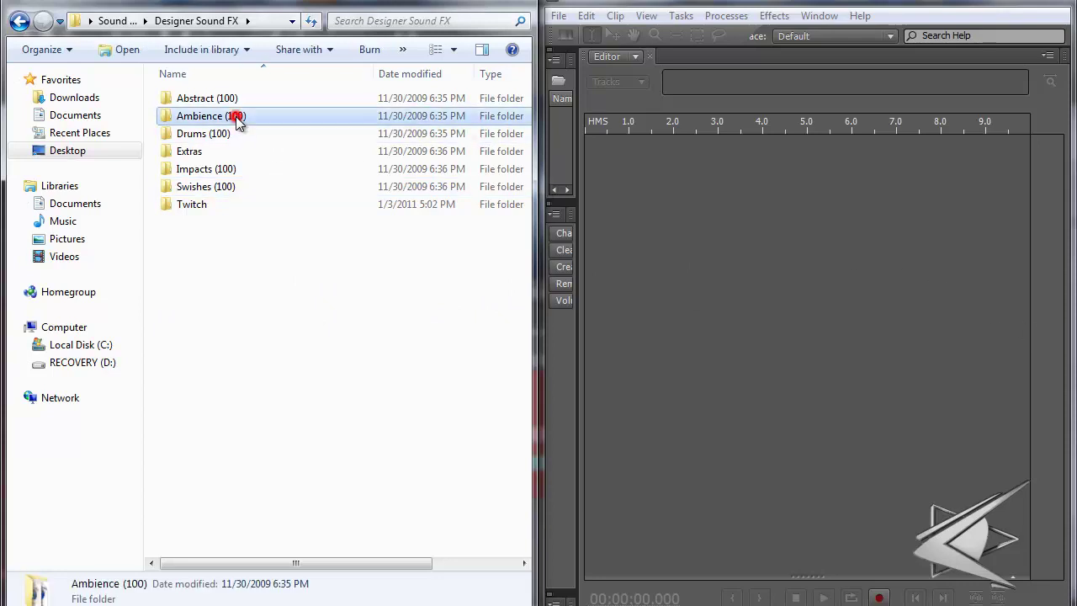
pyautogui.click(19, 23)
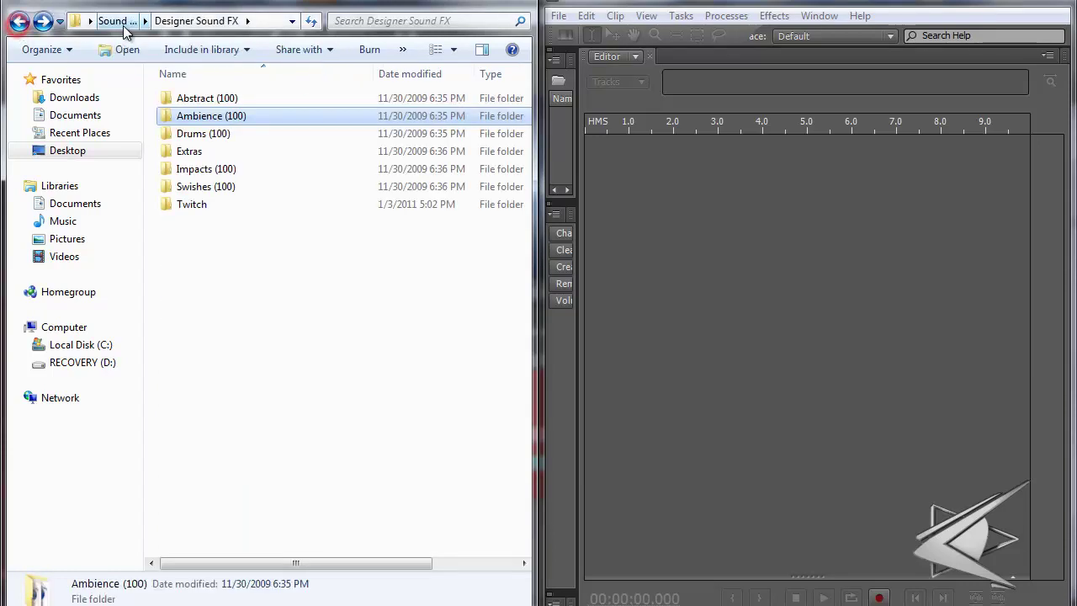
pyautogui.doubleClick(223, 116)
pyautogui.click(220, 93)
pyautogui.scroll(-5, 256, 180)
pyautogui.scroll(-20, 257, 180)
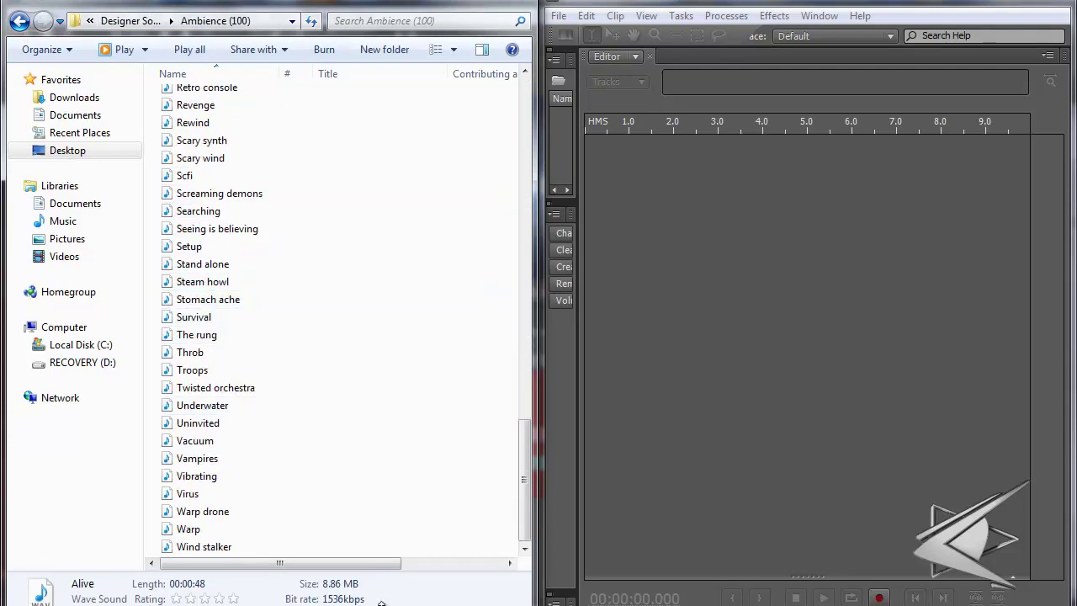
pyautogui.scroll(7, 330, 388)
pyautogui.scroll(10, 330, 387)
pyautogui.click(202, 23)
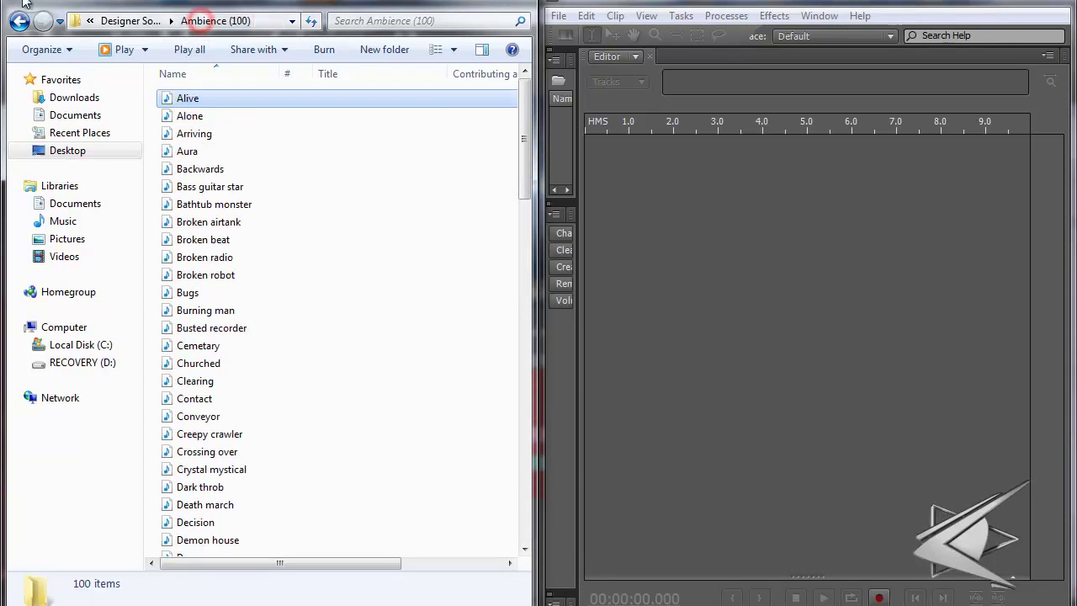
# Return to the Designer Sound FX folder and look through the Ambience (100) folder's sound list again
pyautogui.click(18, 21)
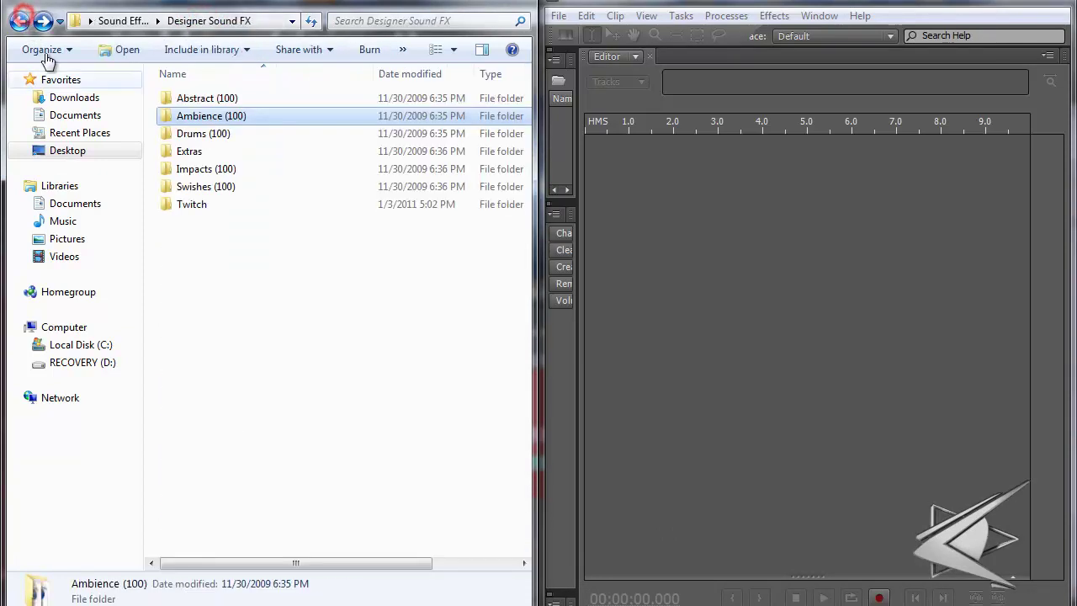
pyautogui.doubleClick(226, 123)
pyautogui.scroll(-15, 233, 173)
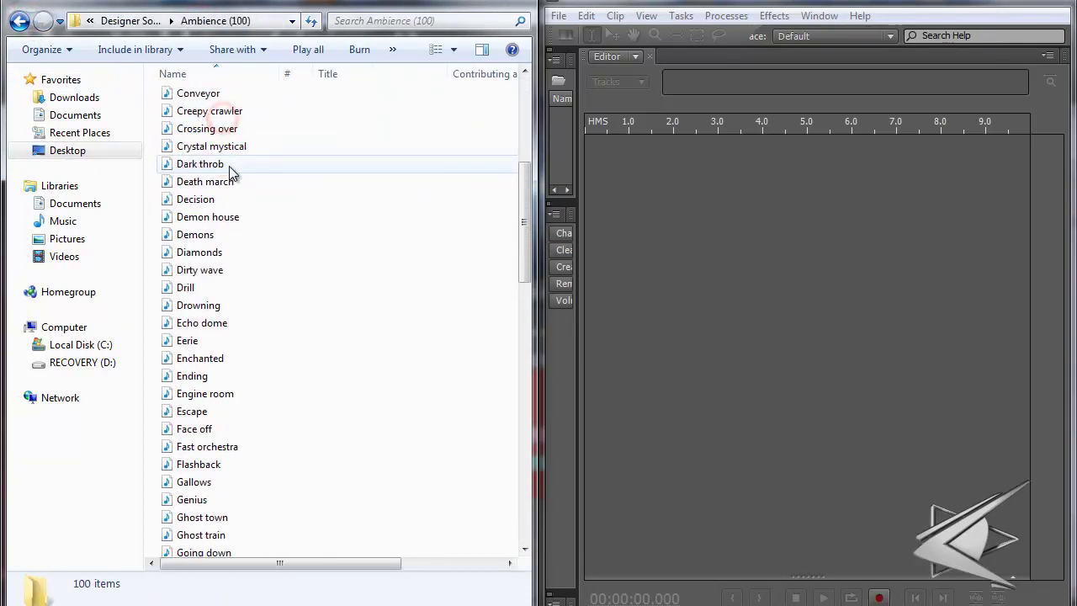
# Open the Beats (20) folder inside Abstract (100) and look through its sound files
pyautogui.click(19, 22)
pyautogui.doubleClick(204, 96)
pyautogui.doubleClick(235, 101)
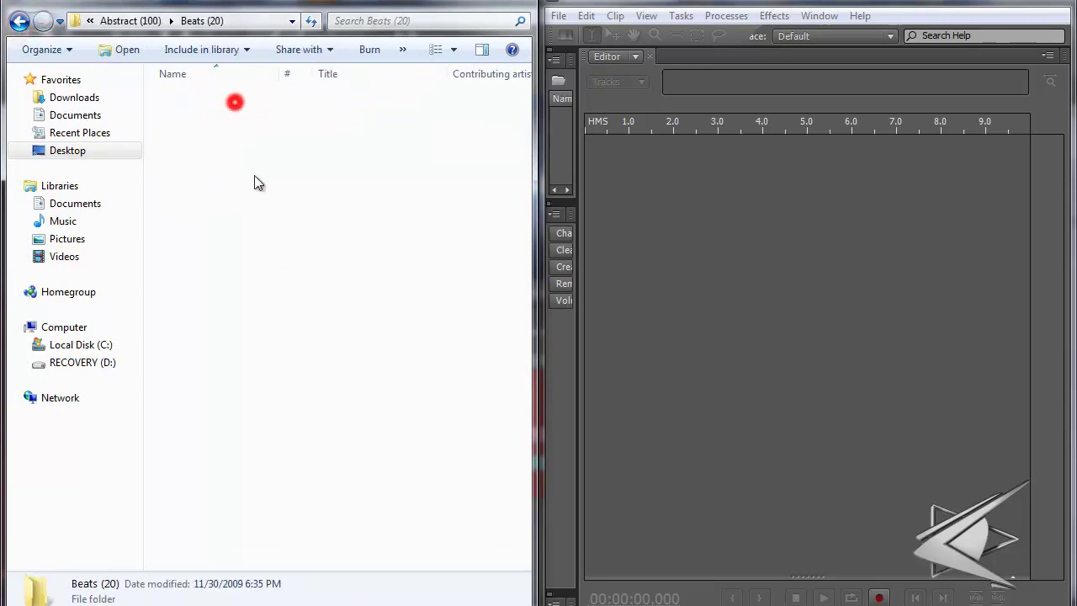
pyautogui.click(281, 240)
pyautogui.click(252, 363)
pyautogui.click(228, 463)
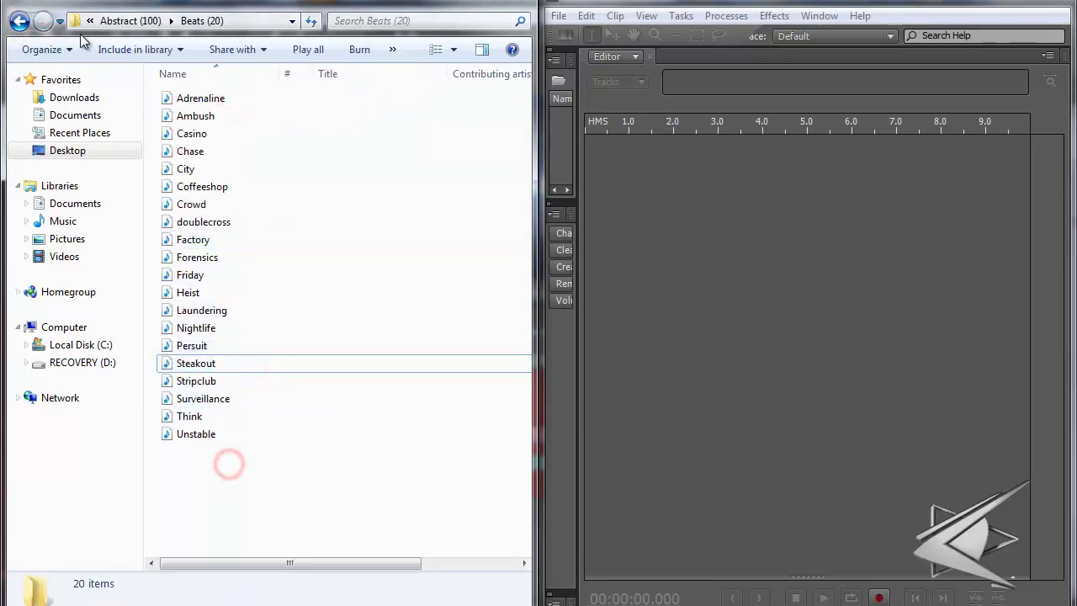
# Find Horns in the Ambience (100) folder, load it into the audio editor and listen to its beginning
pyautogui.click(19, 22)
pyautogui.click(18, 22)
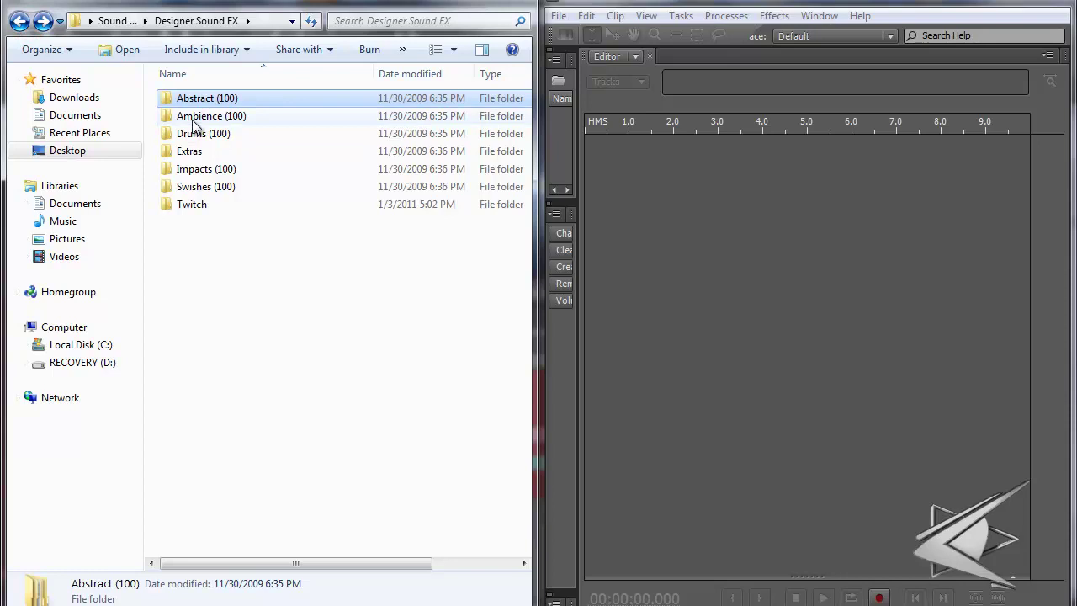
pyautogui.doubleClick(192, 123)
pyautogui.click(243, 363)
pyautogui.scroll(-11, 243, 360)
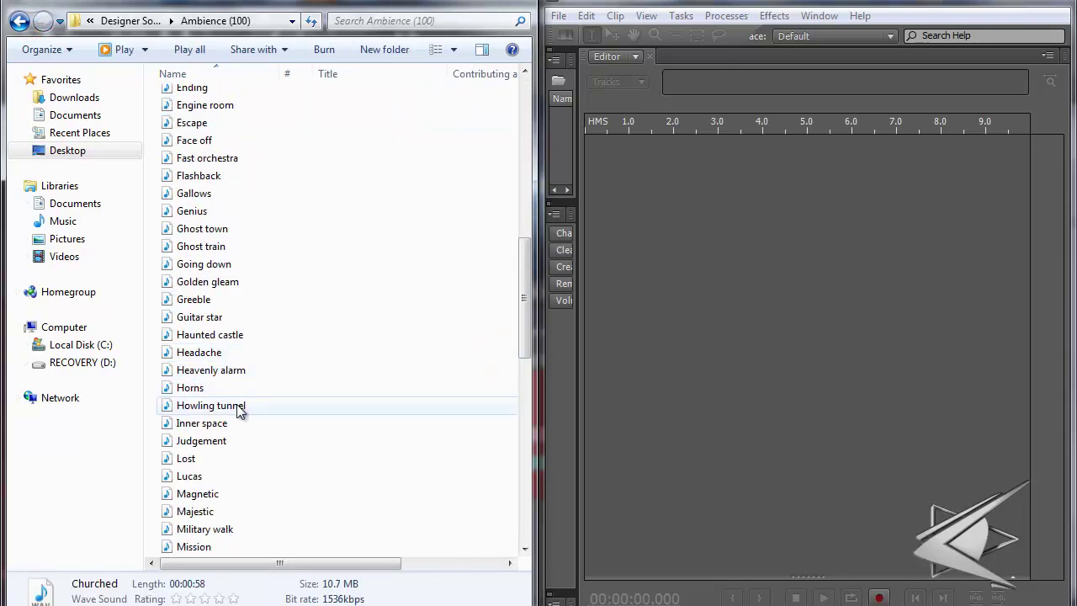
pyautogui.click(205, 389)
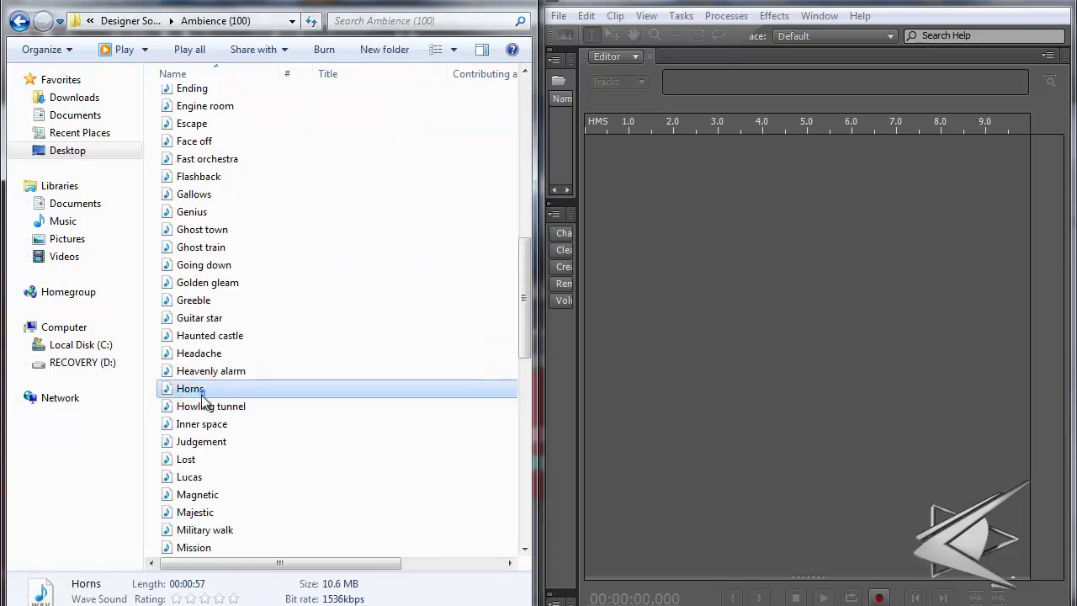
pyautogui.moveTo(179, 392); pyautogui.dragTo(771, 362)
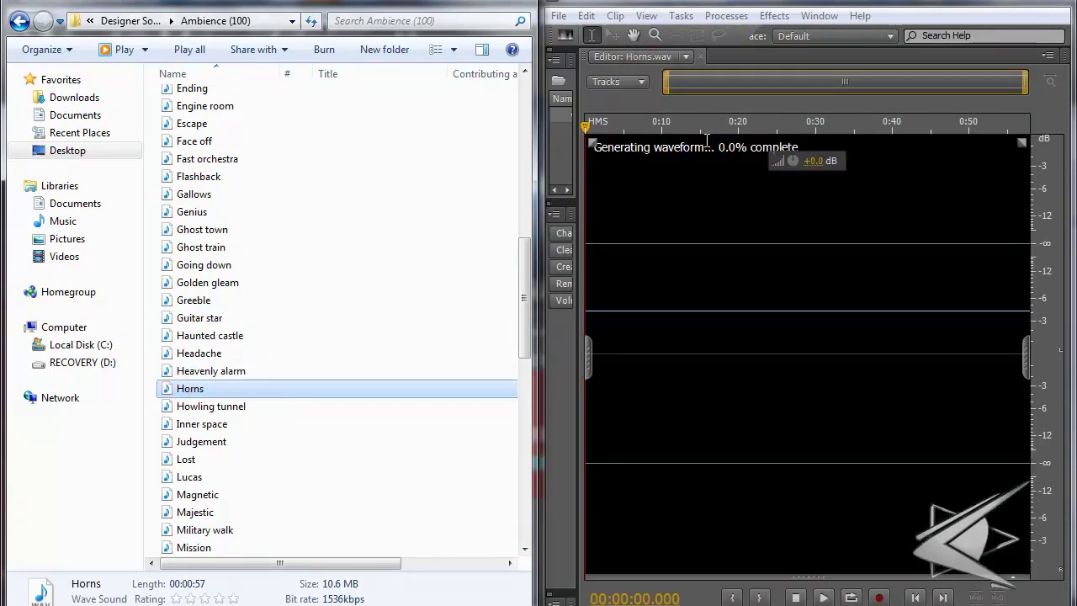
pyautogui.click(607, 123)
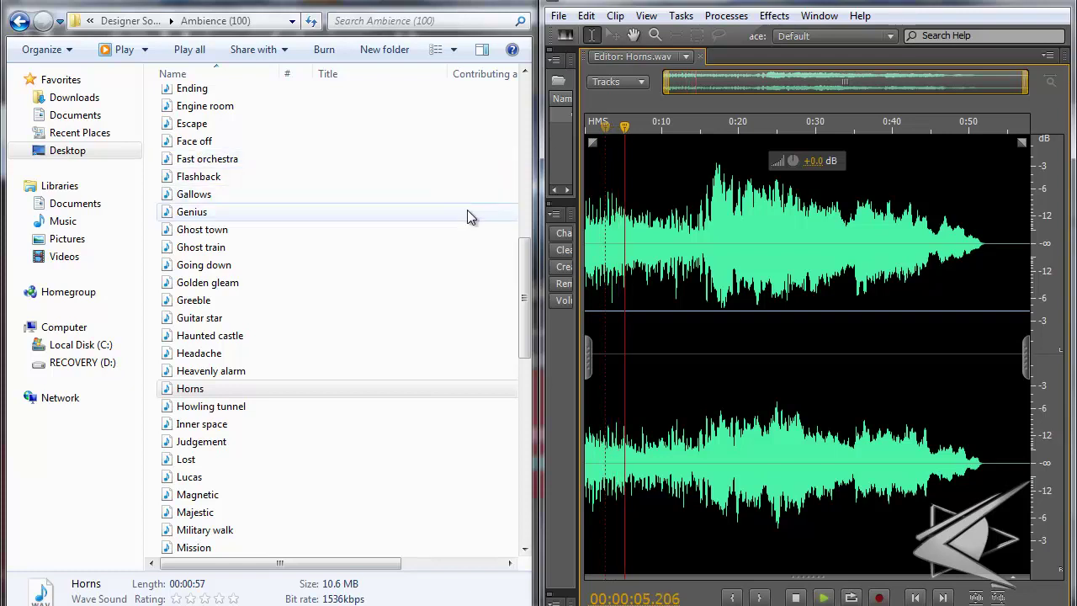
# Load Golden gleam from the Ambience (100) folder into the audio editor and play it from near the start
pyautogui.click(229, 286)
pyautogui.moveTo(237, 288); pyautogui.dragTo(609, 121)
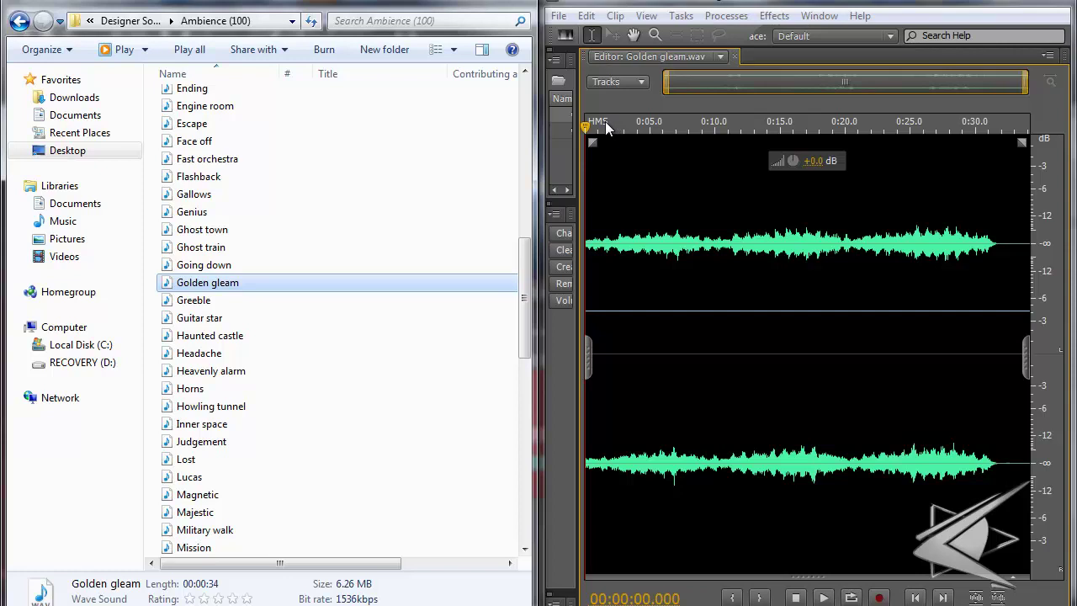
pyautogui.click(605, 121)
pyautogui.press('space')
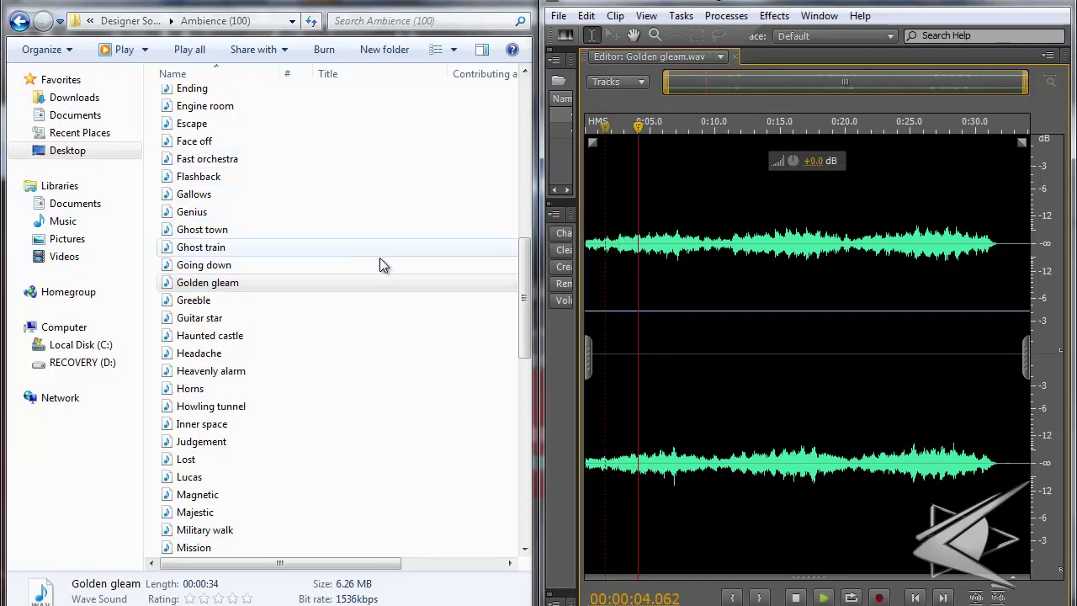
# Look through the rest of the Ambience (100) sounds for another candidate and stop the Golden gleam playback
pyautogui.click(338, 439)
pyautogui.scroll(-7, 338, 435)
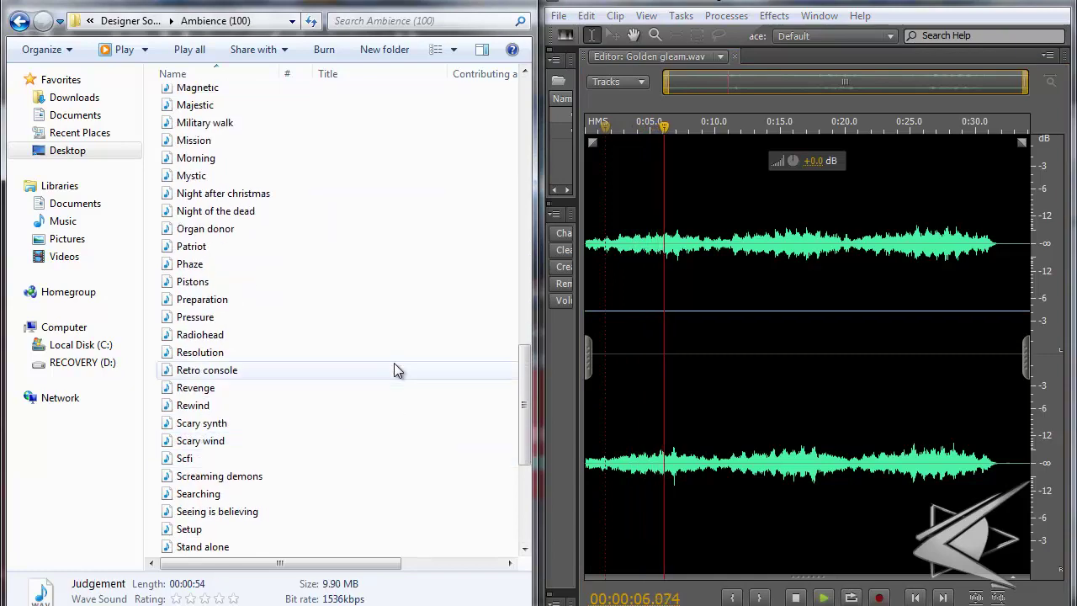
pyautogui.scroll(-6, 446, 425)
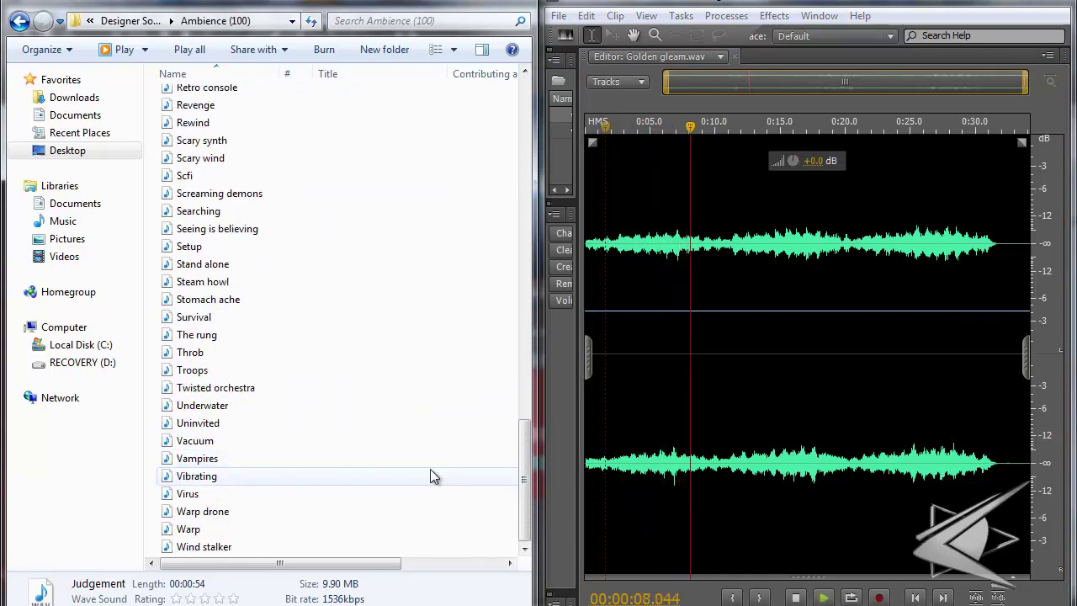
pyautogui.click(201, 424)
pyautogui.scroll(20, 220, 373)
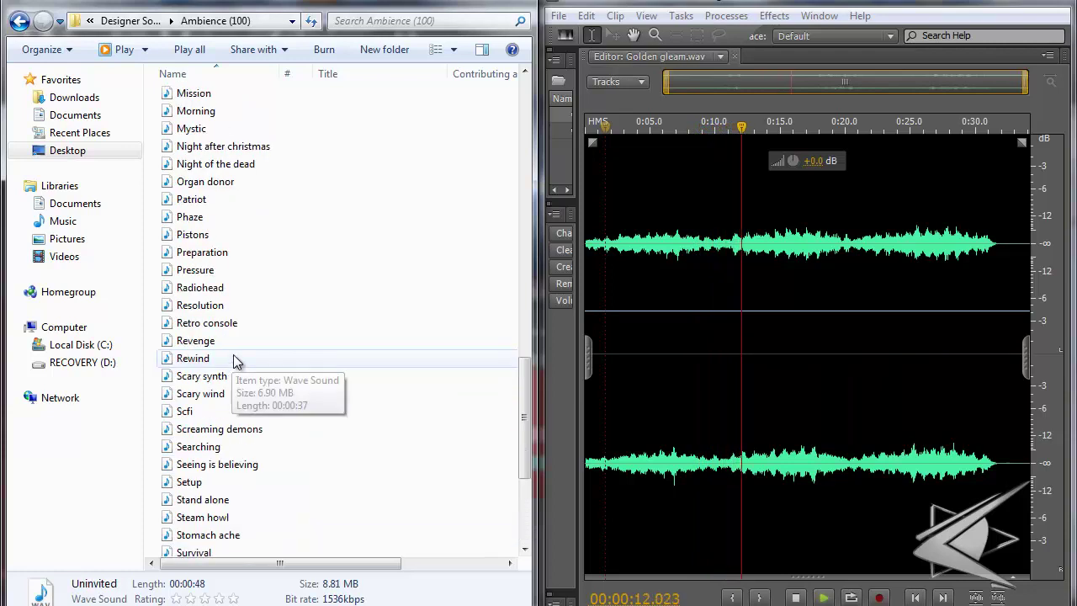
pyautogui.scroll(4, 249, 303)
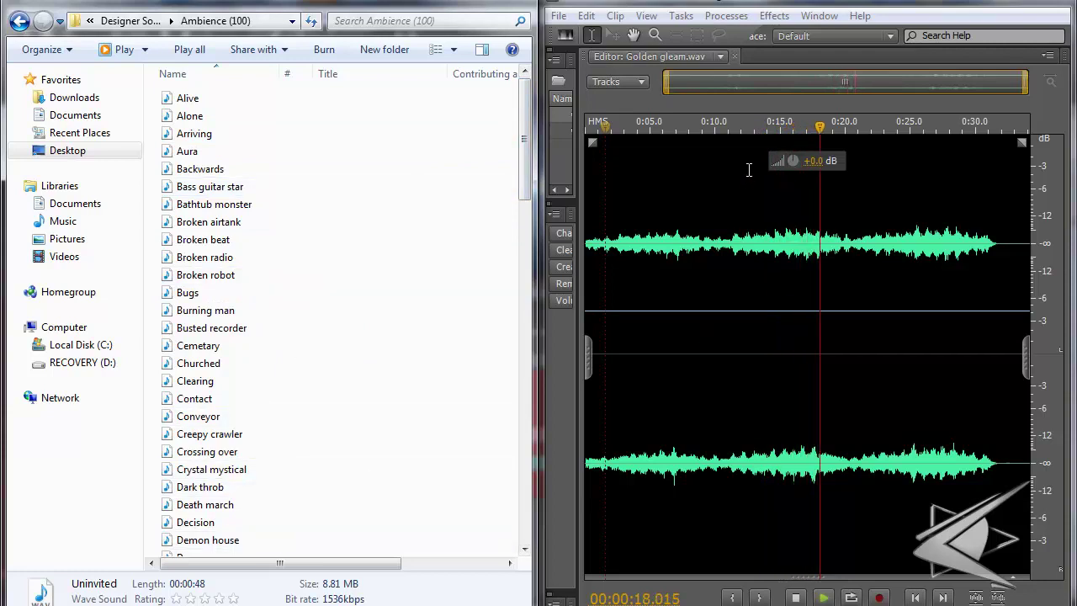
pyautogui.click(723, 128)
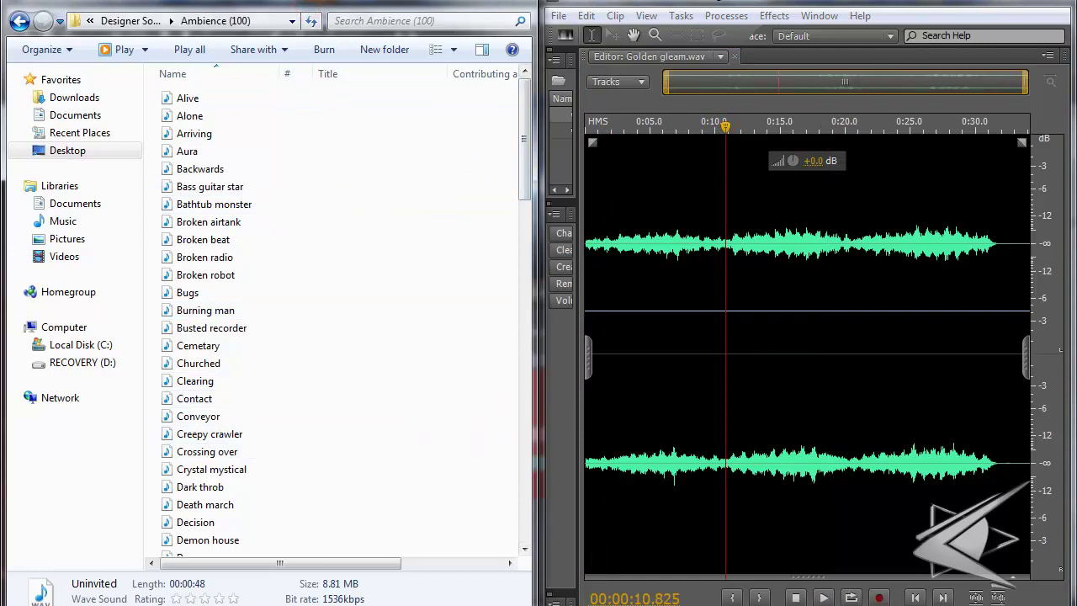
# Load Uninvited from the Ambience (100) folder into the audio editor and listen to its first few seconds
pyautogui.moveTo(523, 137); pyautogui.dragTo(163, 418)
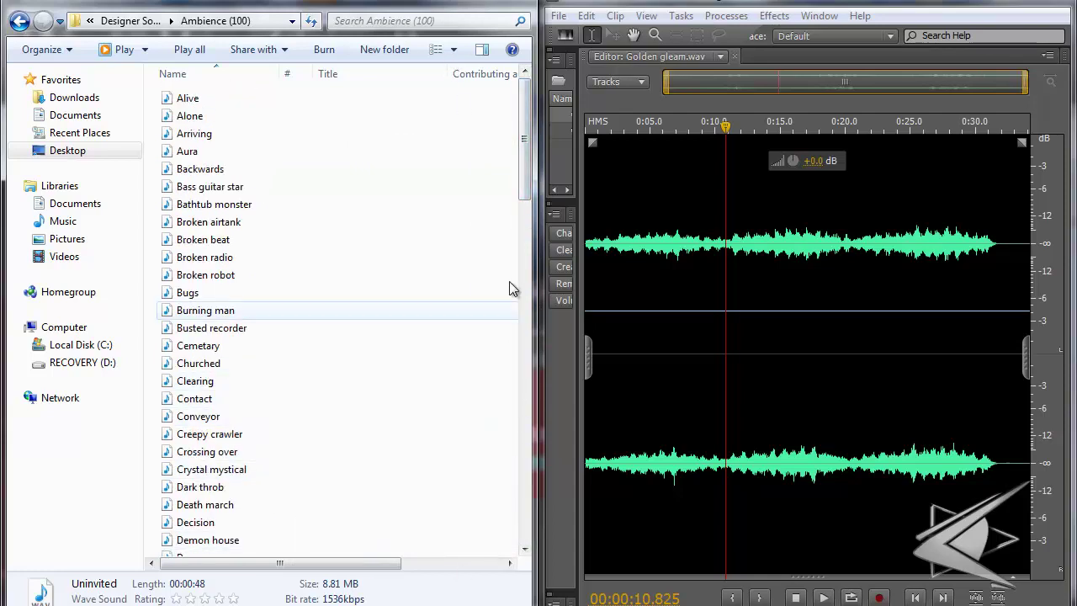
pyautogui.moveTo(517, 142); pyautogui.dragTo(535, 551)
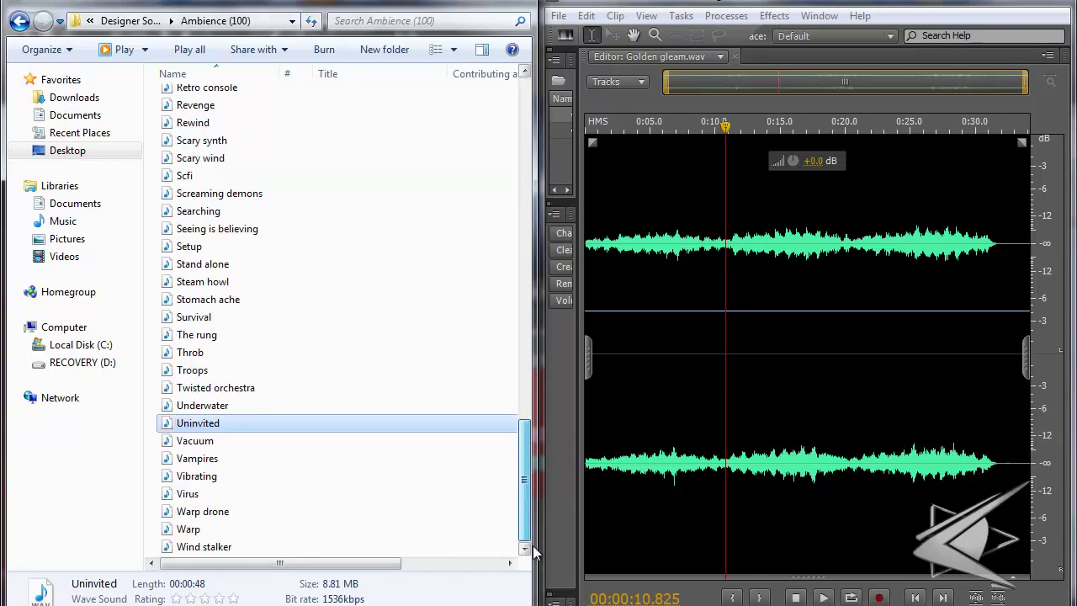
pyautogui.moveTo(206, 431); pyautogui.dragTo(733, 328)
pyautogui.click(589, 127)
pyautogui.press('space')
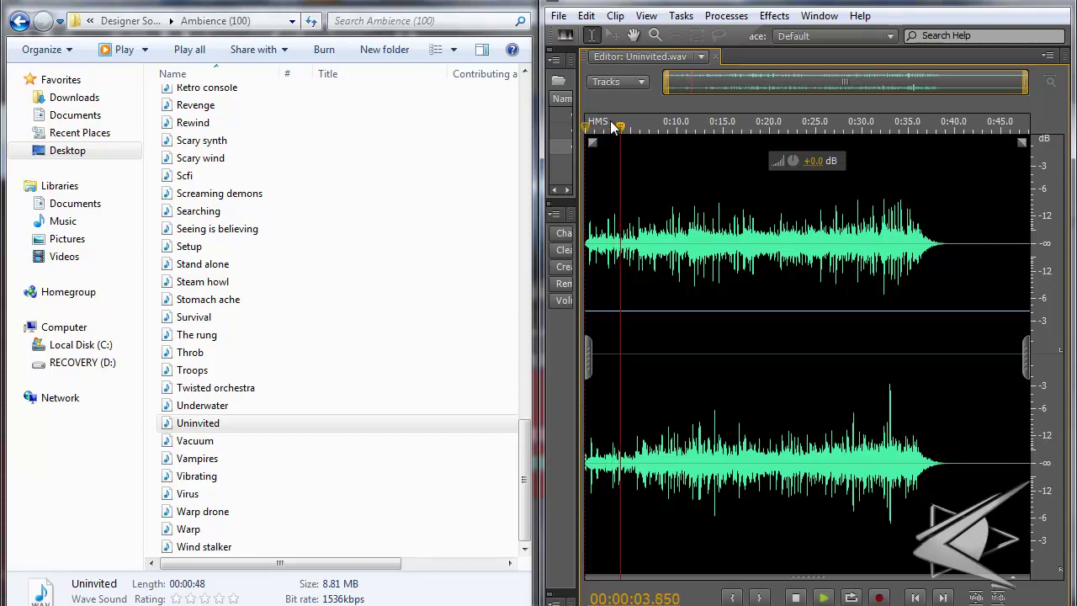
pyautogui.press('space')
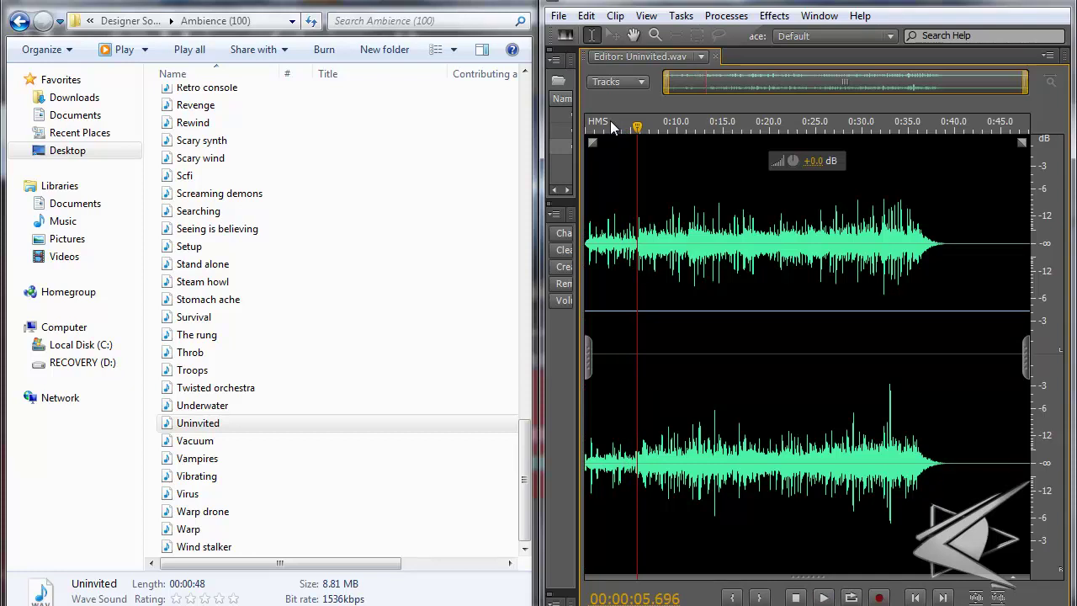
# Import Uninvited.wav into the After Effects project and add it to the BitchBusterssss 2 timeline beneath Black Solid 2
pyautogui.click(232, 423)
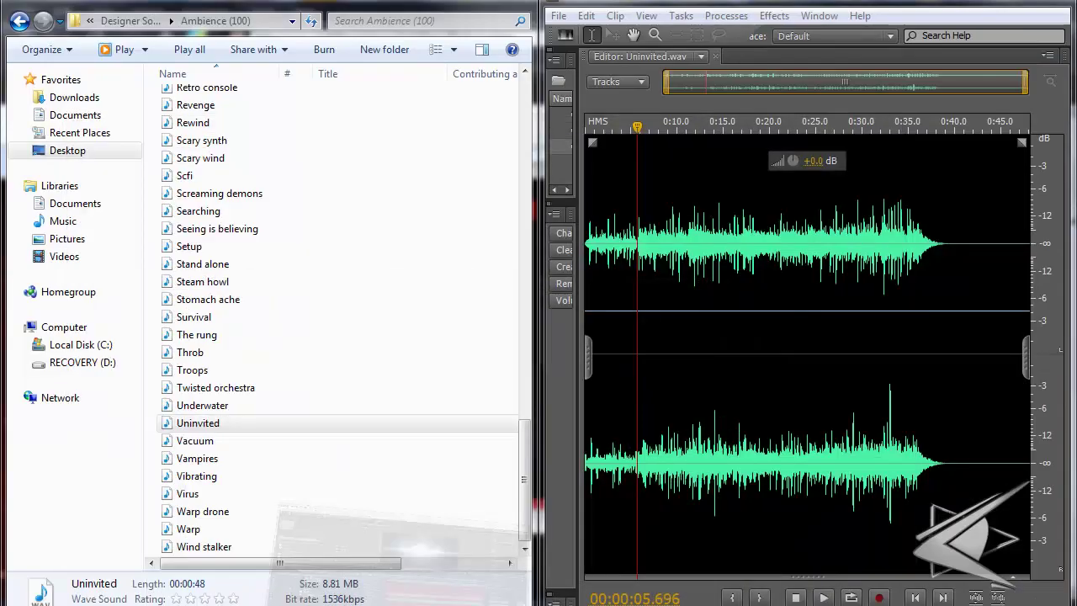
pyautogui.click(217, 423)
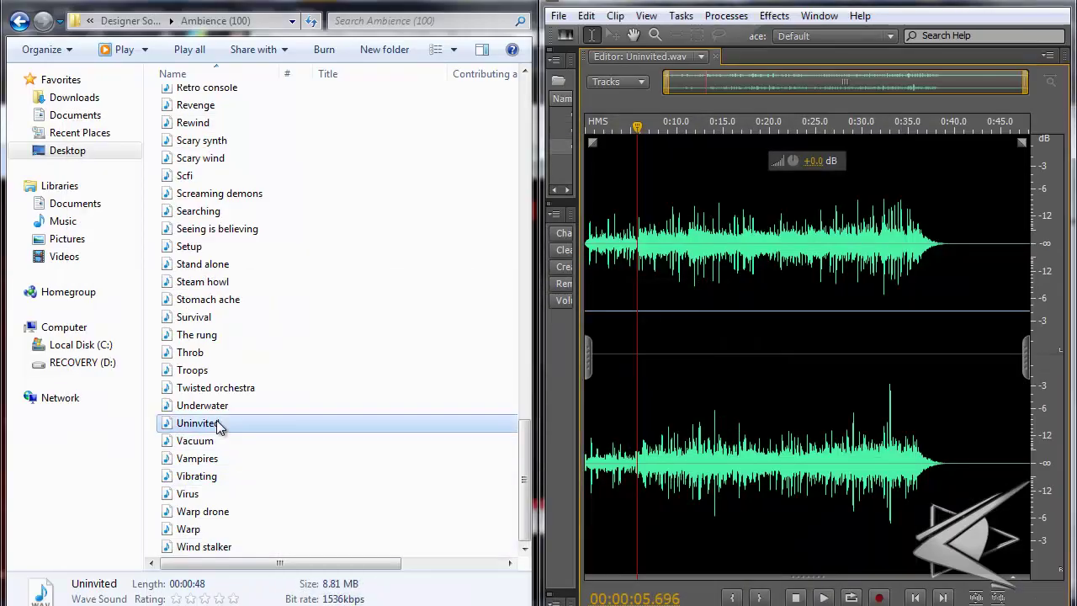
pyautogui.moveTo(202, 429); pyautogui.dragTo(114, 211)
pyautogui.click(278, 242)
pyautogui.moveTo(278, 242); pyautogui.dragTo(281, 274)
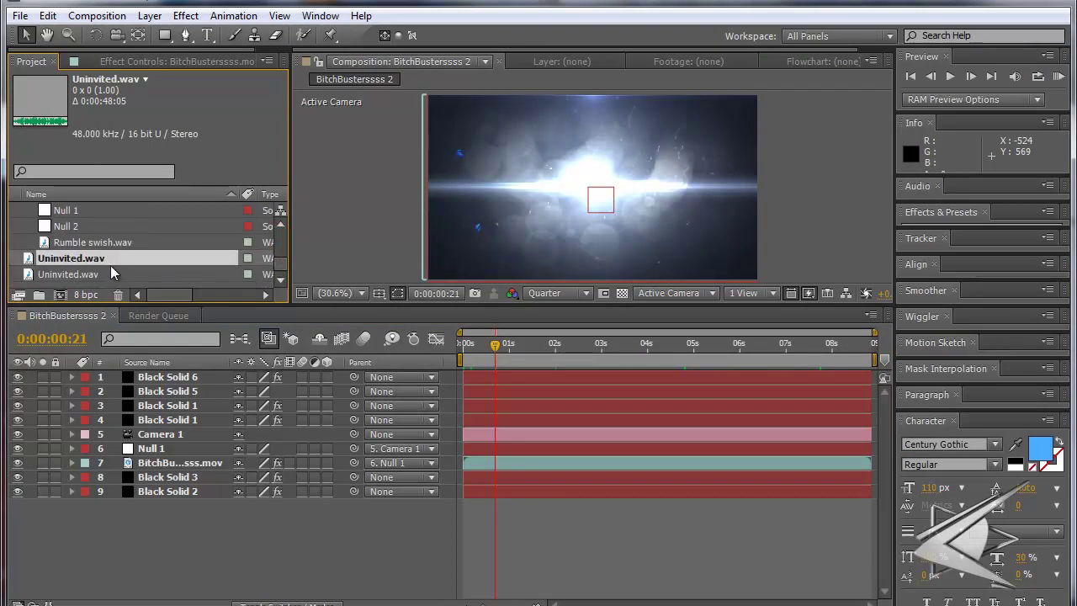
pyautogui.moveTo(90, 266); pyautogui.dragTo(112, 514)
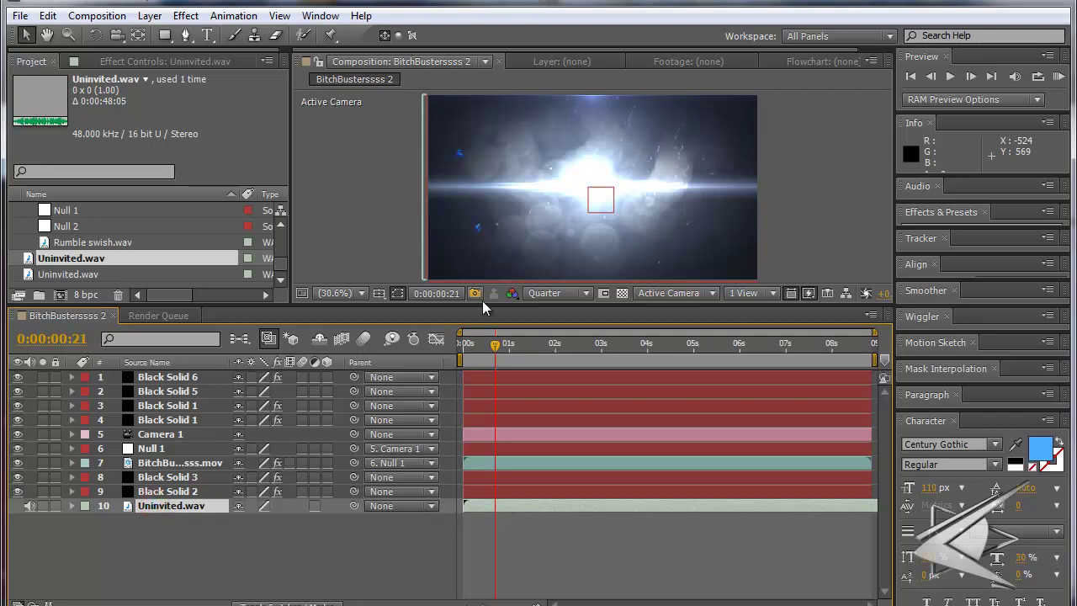
# Scrub through the composition and place the playhead at 0:00:08:13, near the end of the intro
pyautogui.moveTo(492, 352); pyautogui.dragTo(663, 355)
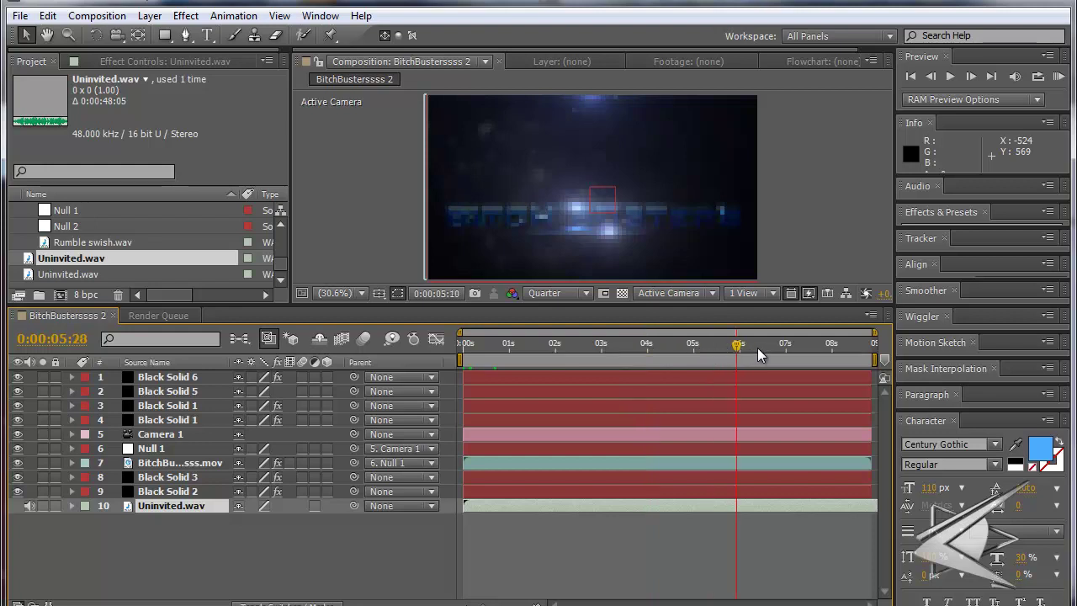
pyautogui.moveTo(804, 348); pyautogui.dragTo(805, 429)
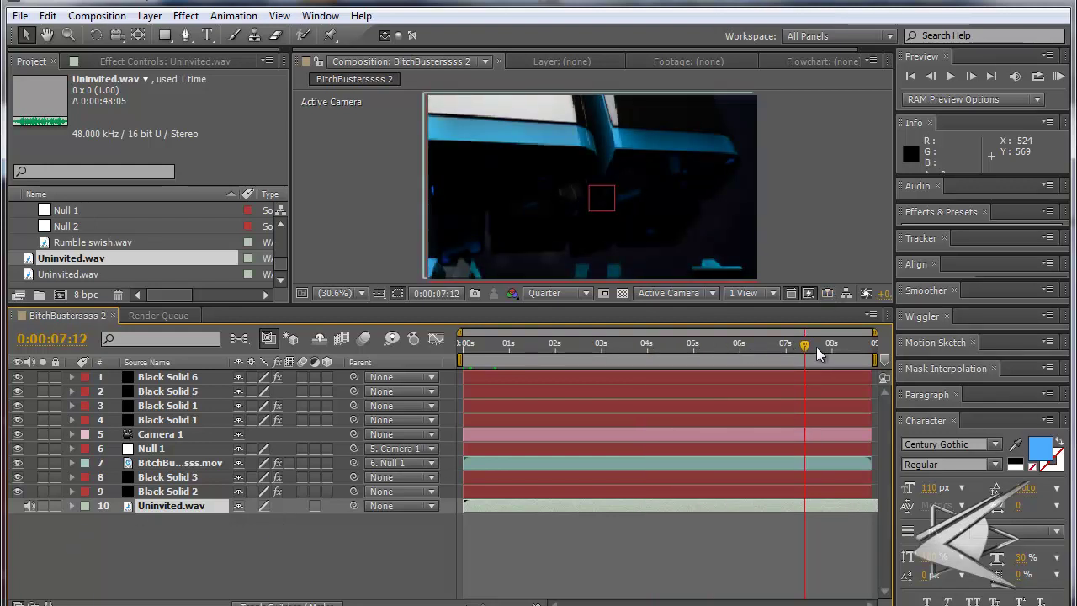
pyautogui.click(851, 349)
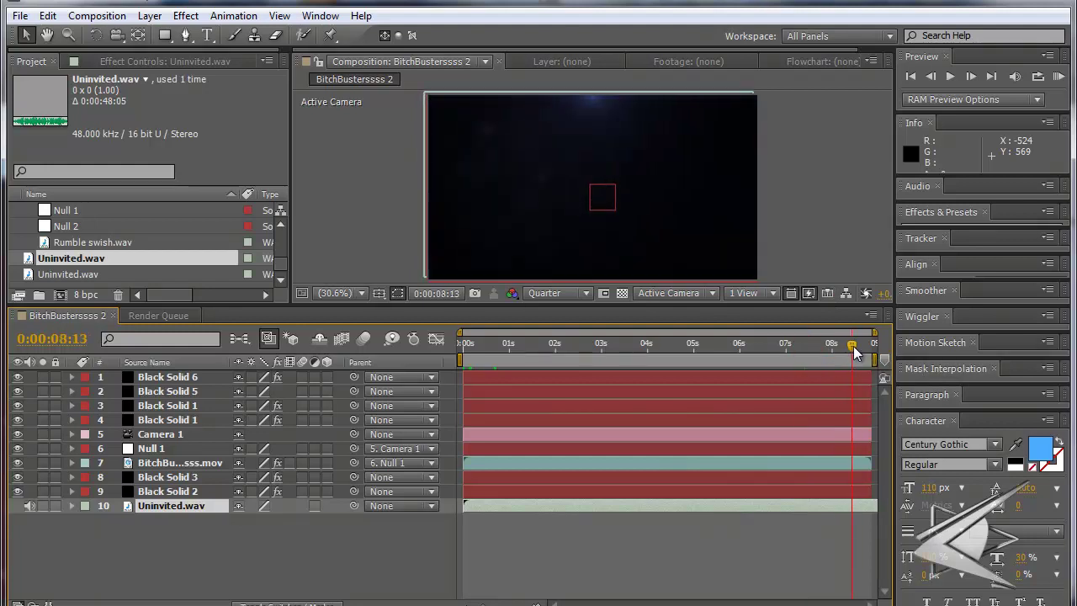
# Expand the Uninvited.wav layer's audio properties to show its Audio Levels and waveform
pyautogui.click(72, 505)
pyautogui.click(86, 521)
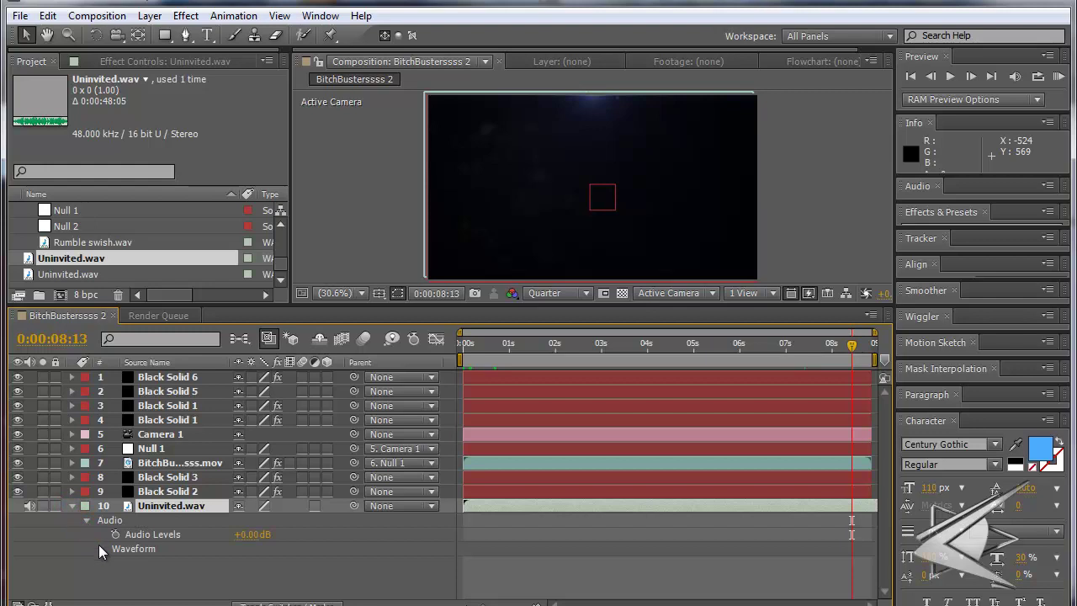
pyautogui.click(72, 506)
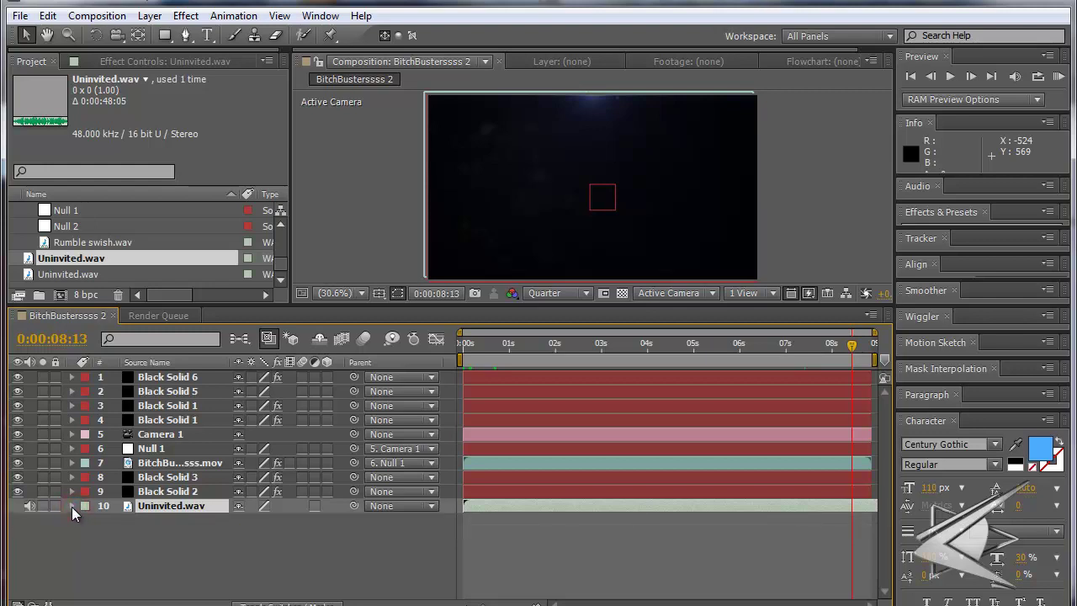
pyautogui.click(71, 506)
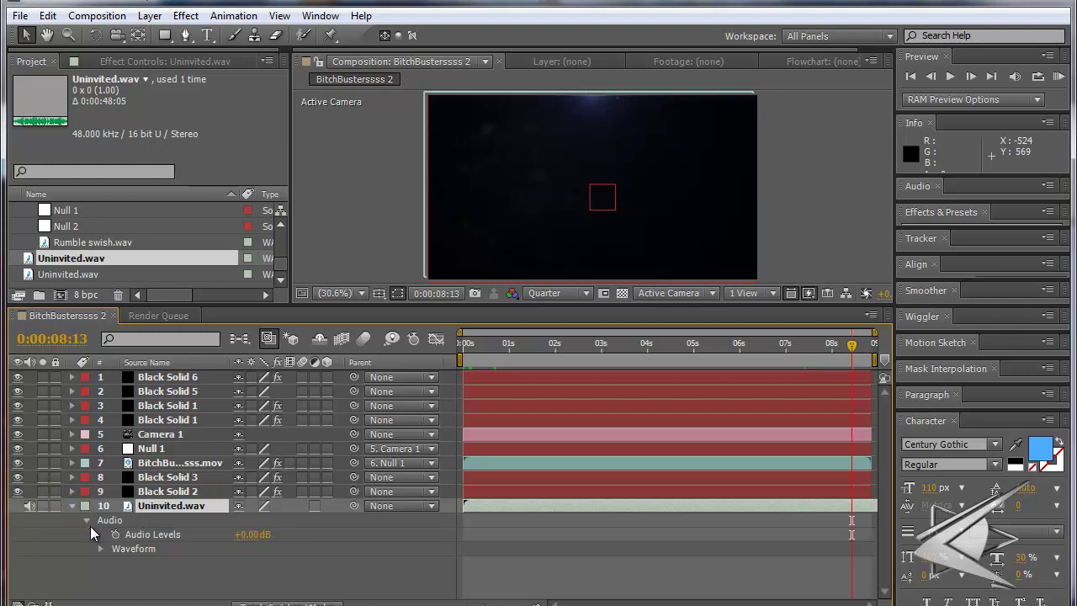
pyautogui.click(101, 548)
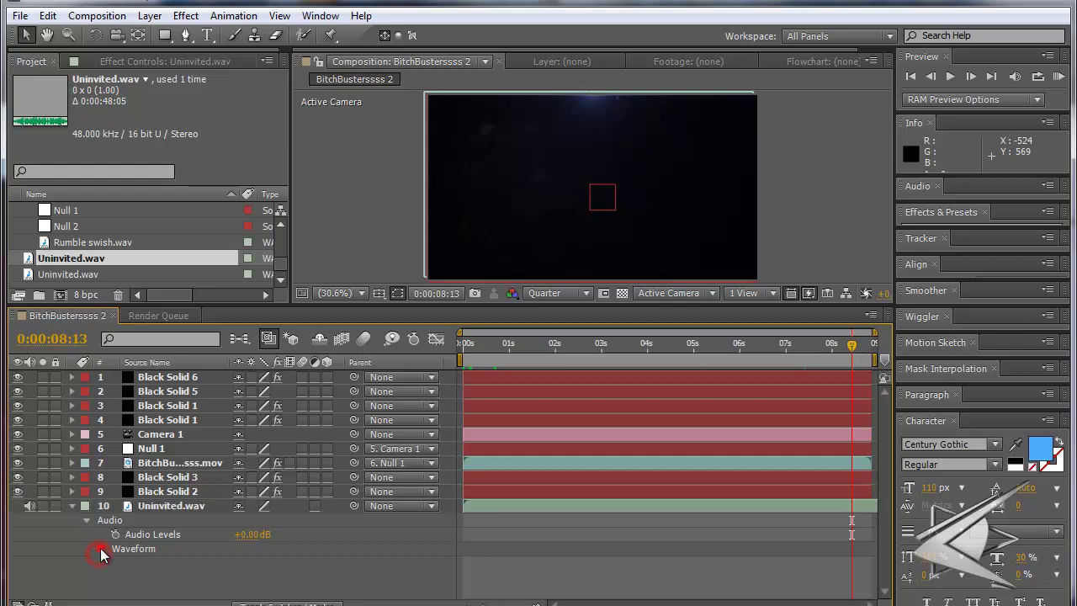
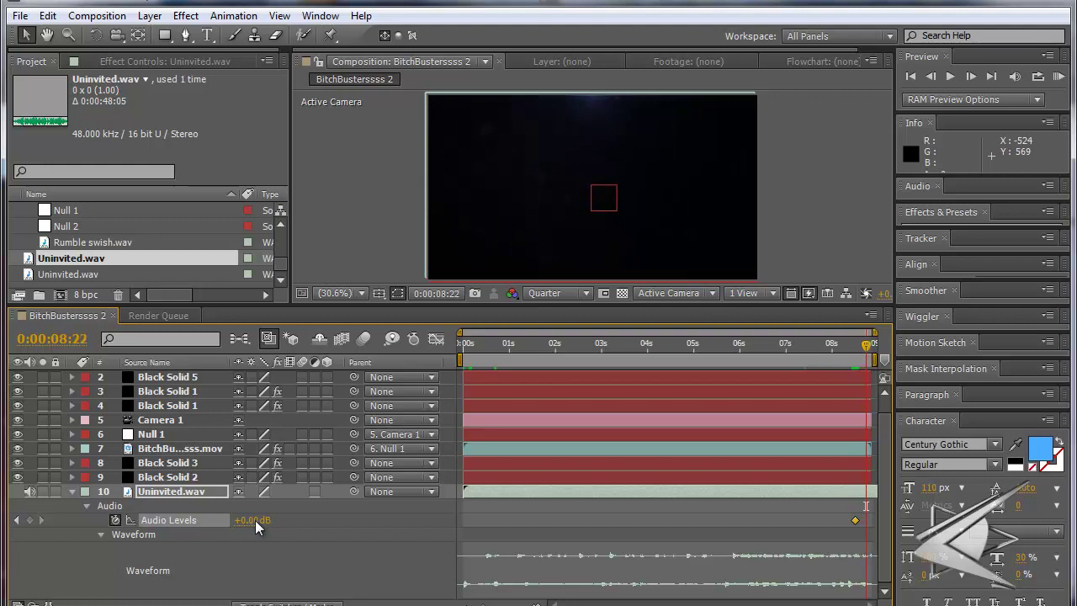
# Set Uninvited.wav's Audio Levels to -40 dB at 0:00:08:25 to complete the closing fade-out
pyautogui.press('pageup')
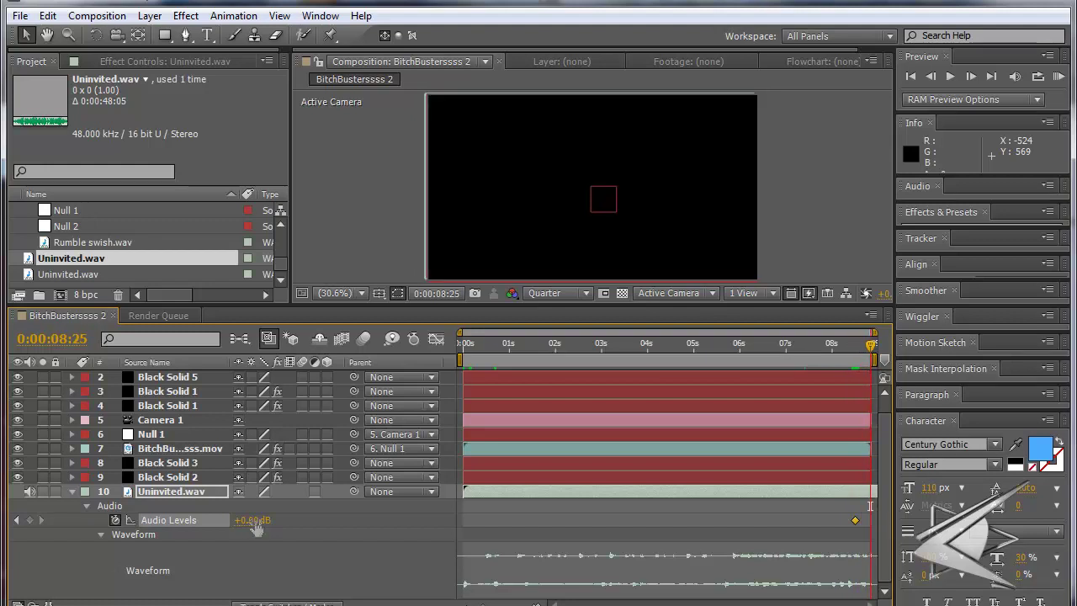
pyautogui.press('pagedown')
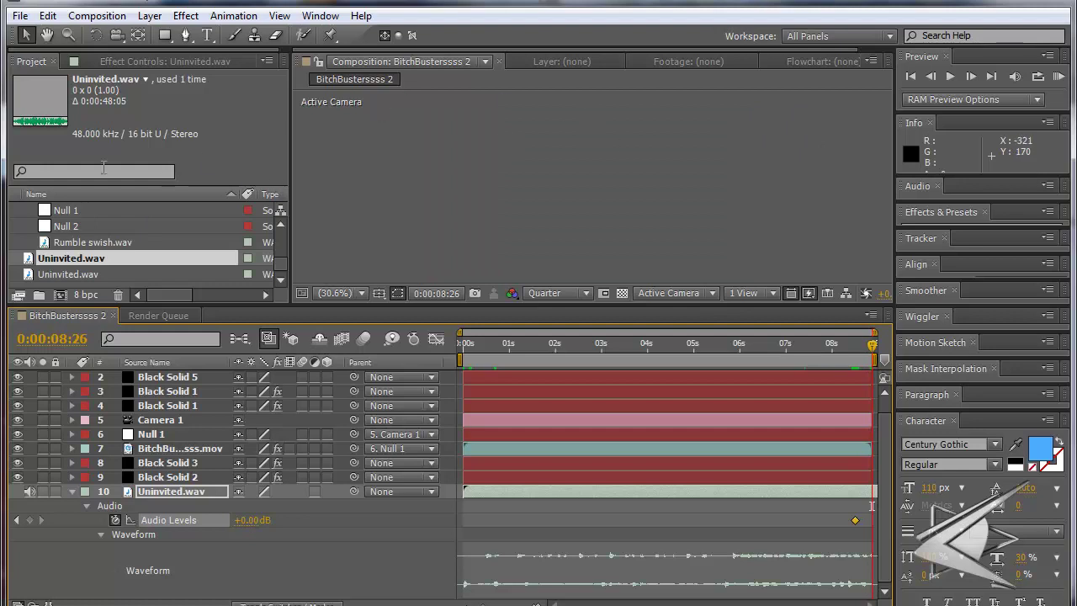
pyautogui.press('pageup')
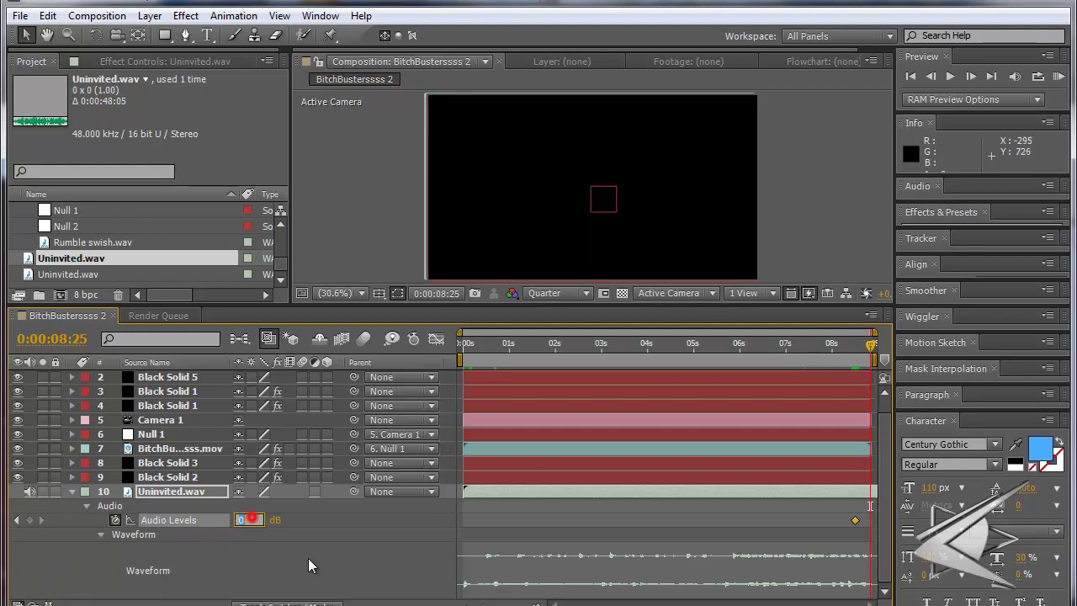
pyautogui.write('-40')
pyautogui.press('Return')
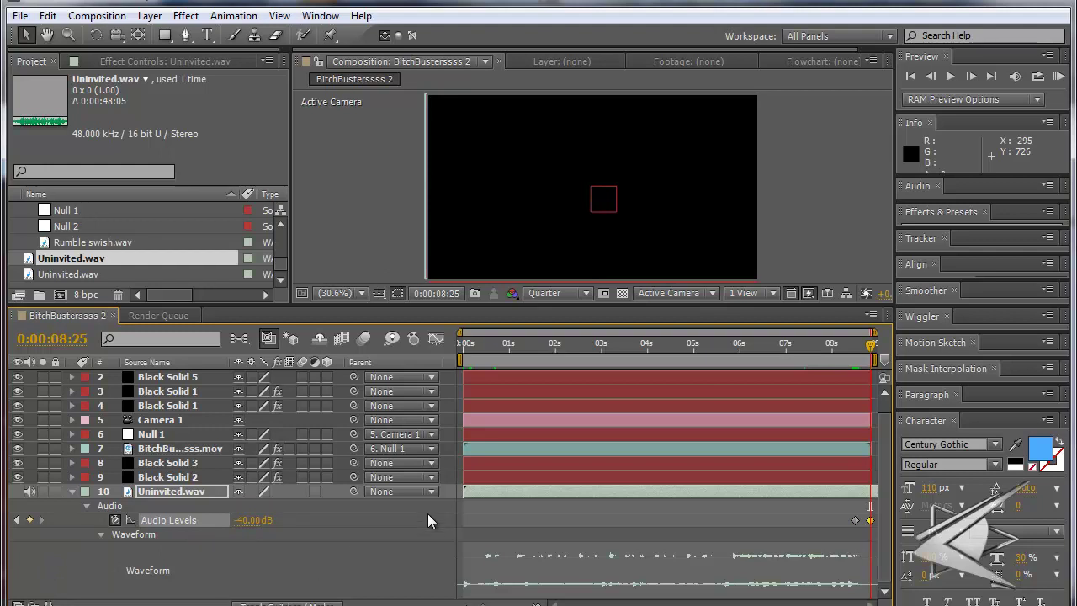
# Step back through the fade and scrub the closing seconds to compare the audio keyframes with the picture
pyautogui.press('pageup')
pyautogui.press('pageup')
pyautogui.press('pageup')
pyautogui.press('pageup')
pyautogui.press('pageup')
pyautogui.press('pageup')
pyautogui.press('pageup')
pyautogui.press('pageup')
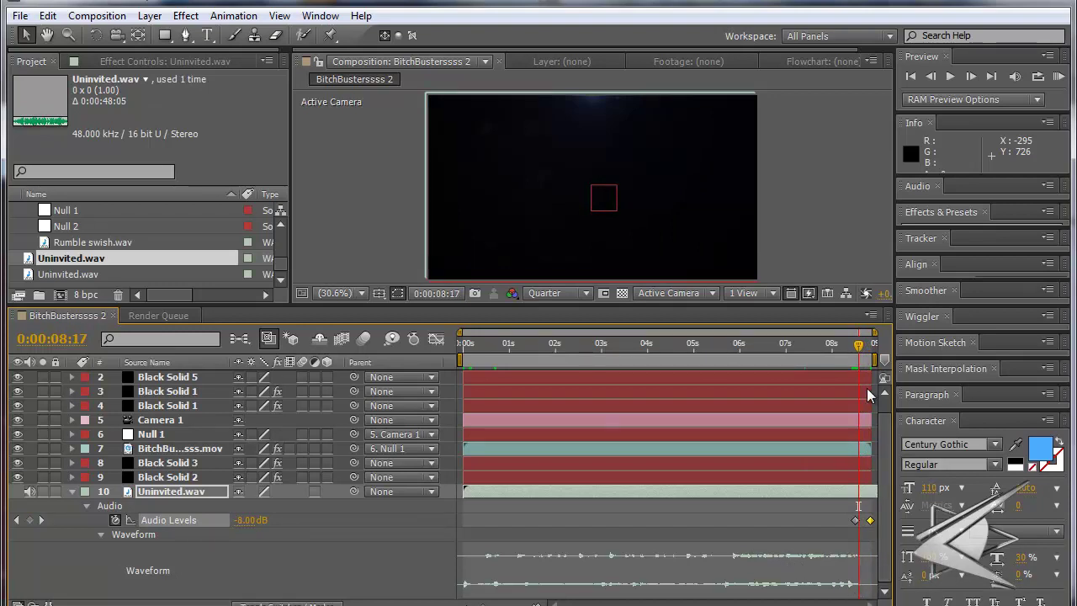
pyautogui.click(826, 343)
pyautogui.click(752, 343)
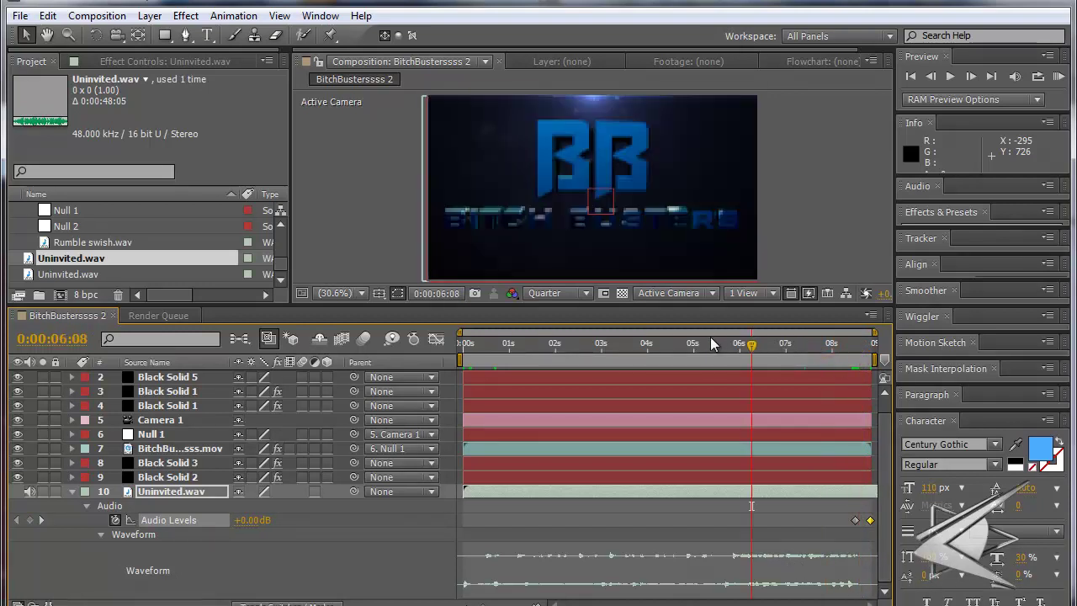
pyautogui.click(802, 344)
pyautogui.moveTo(809, 348); pyautogui.dragTo(848, 345)
pyautogui.click(870, 520)
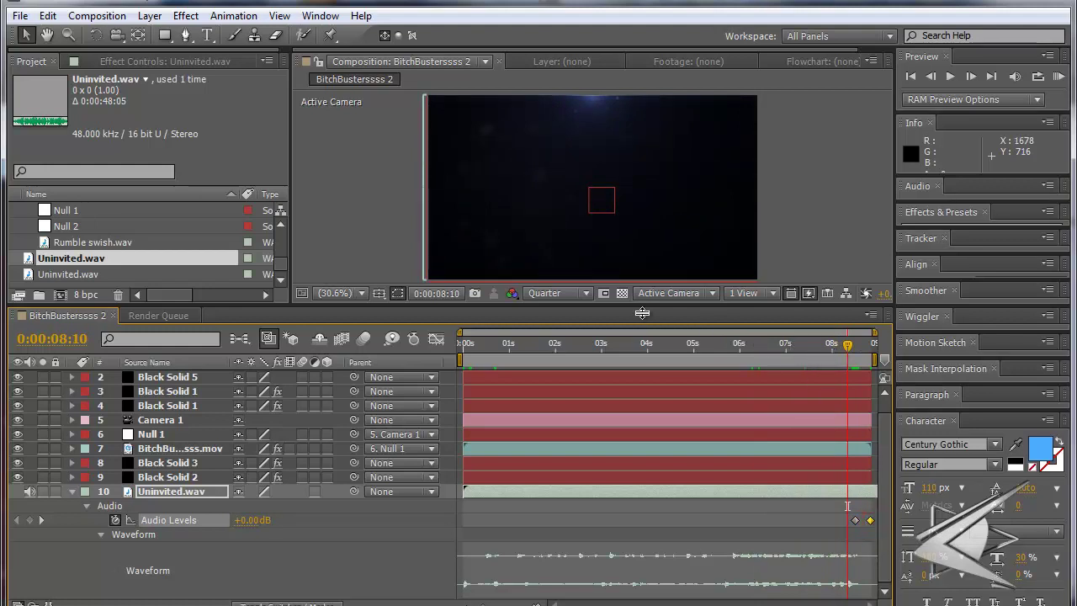
# RAM-preview the Uninvited.wav fade-out with the work area limited to about the last two seconds, and restore the full work area
pyautogui.moveTo(461, 360); pyautogui.dragTo(776, 393)
pyautogui.click(780, 342)
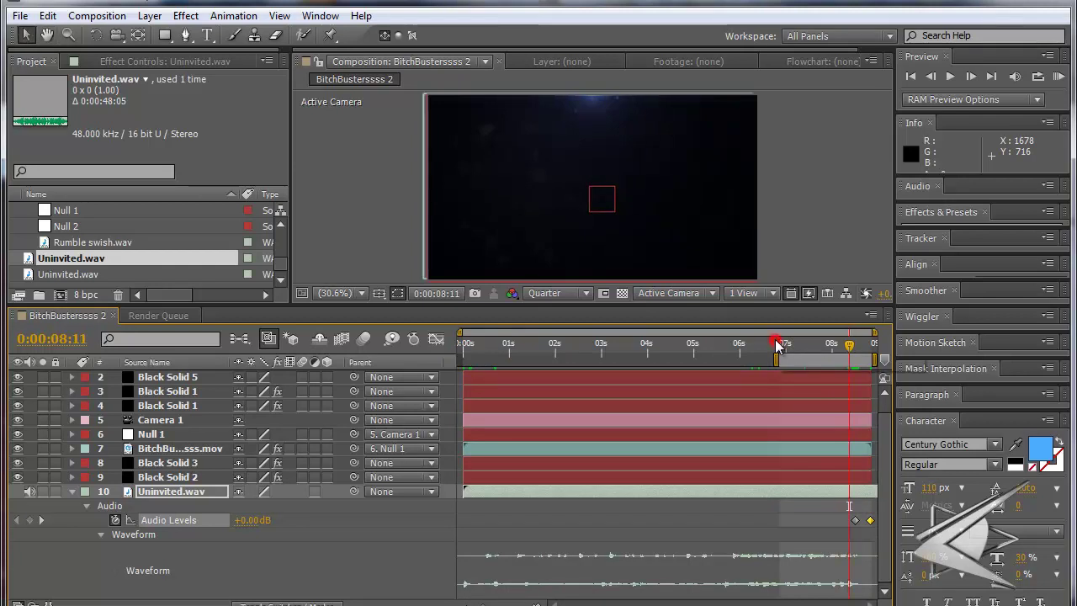
pyautogui.press('space')
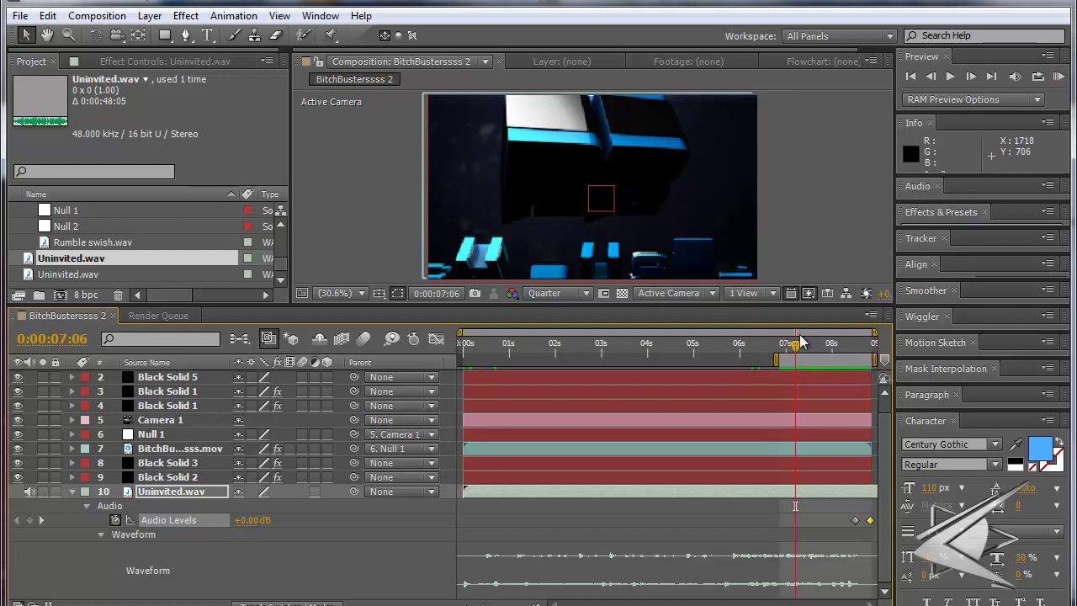
pyautogui.moveTo(796, 349); pyautogui.dragTo(777, 388)
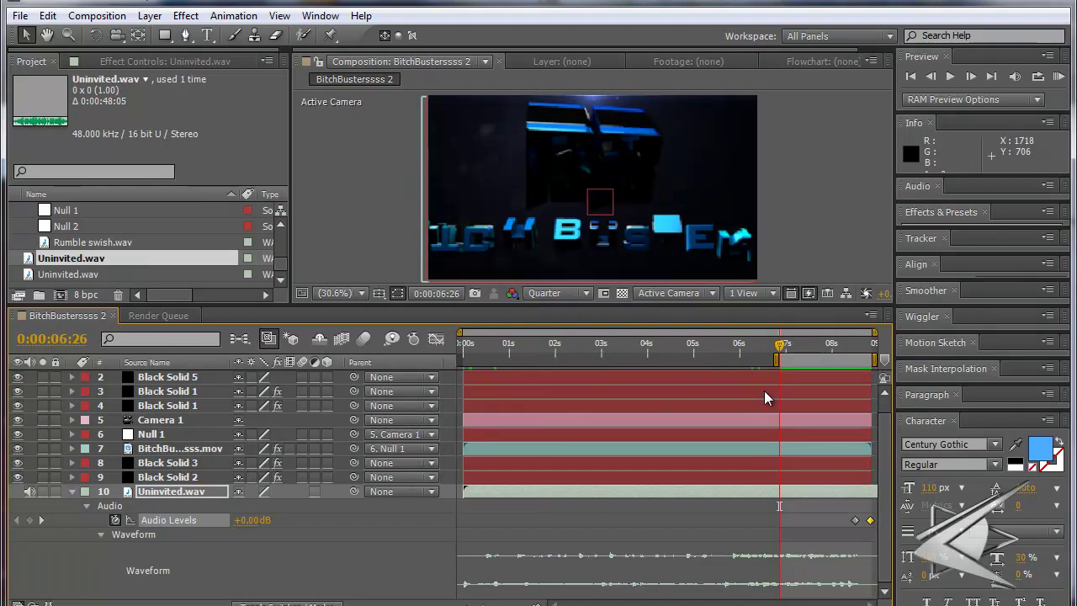
pyautogui.moveTo(783, 348); pyautogui.dragTo(795, 344)
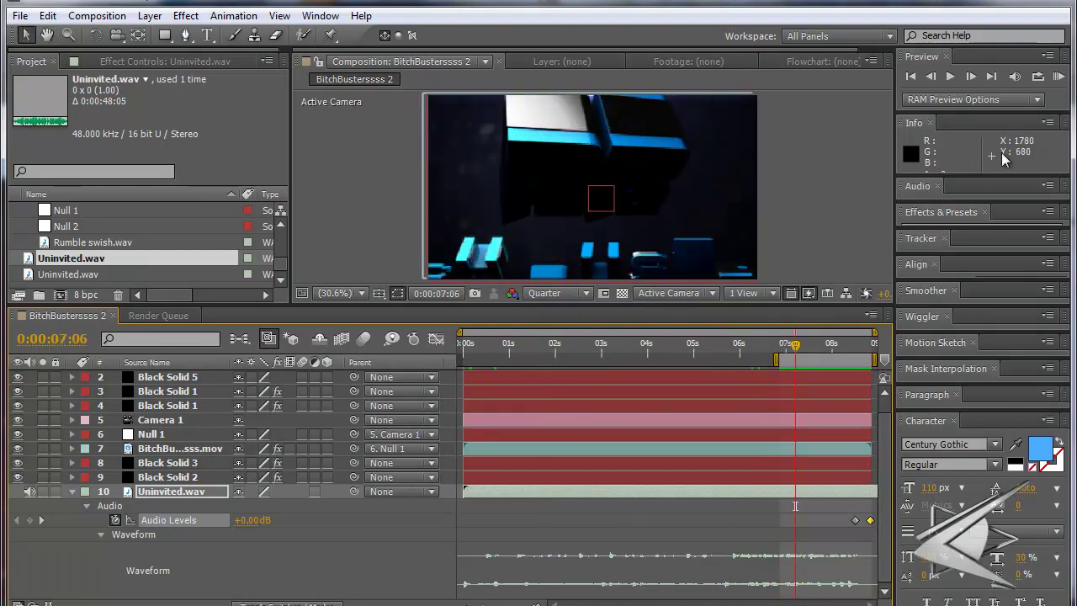
pyautogui.click(1058, 75)
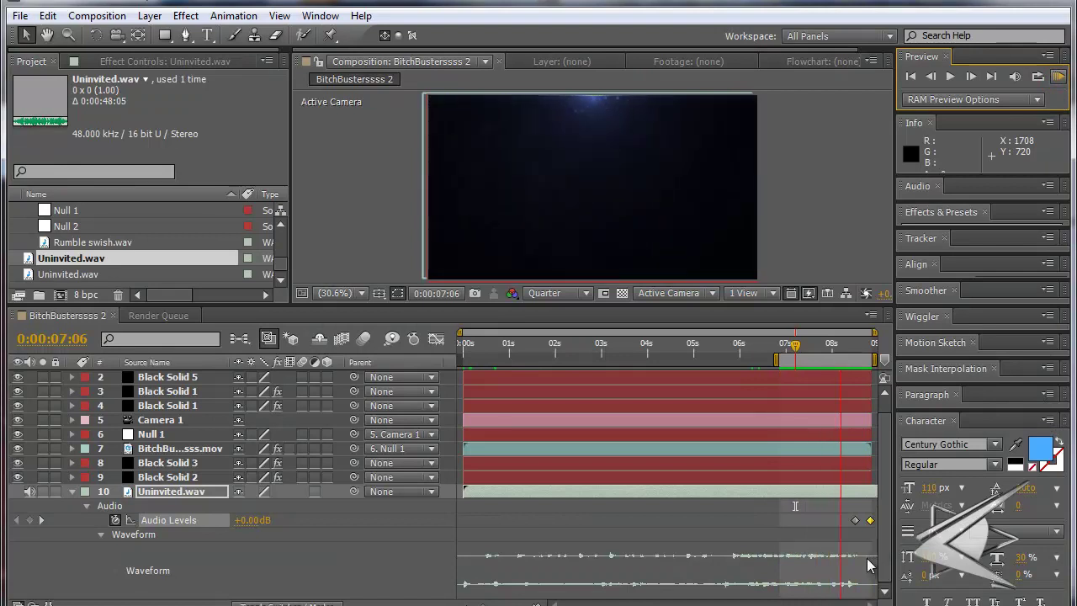
pyautogui.click(1059, 76)
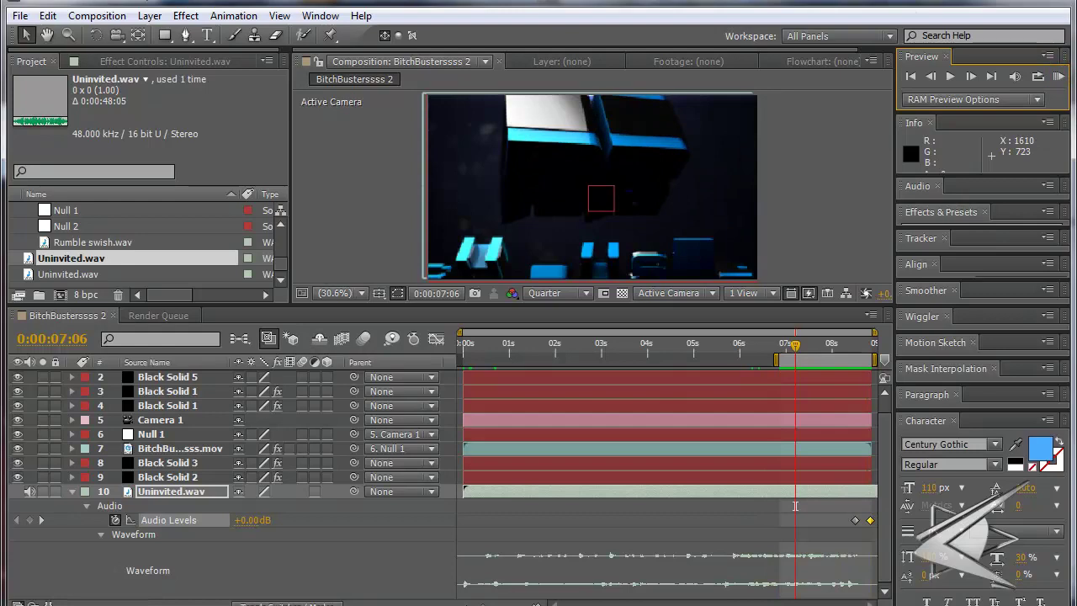
pyautogui.press('F9')
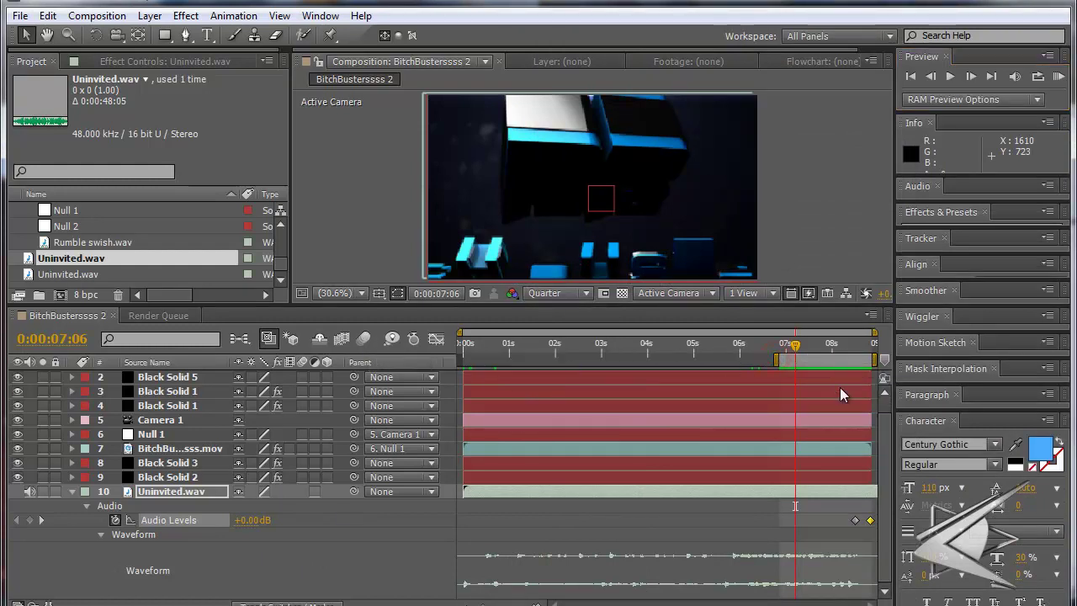
pyautogui.doubleClick(776, 360)
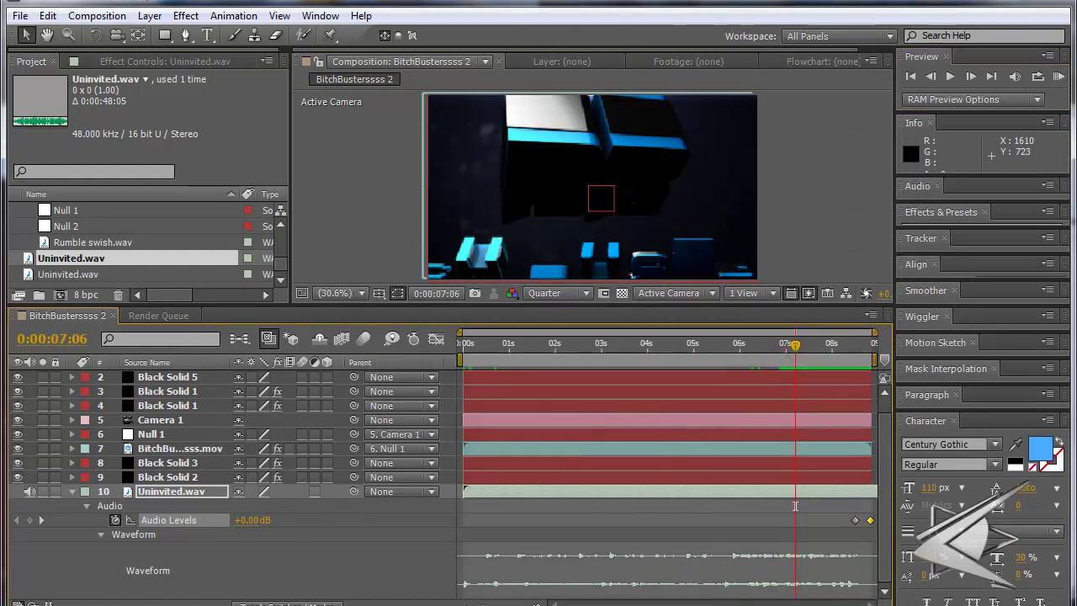
# Switch to the Designer Sound FX folder in Windows Explorer and look through Drum_Hits (20) inside Drums (100), selecting Short hits 02
pyautogui.hotkey('alt', 'Tab')
pyautogui.click(19, 21)
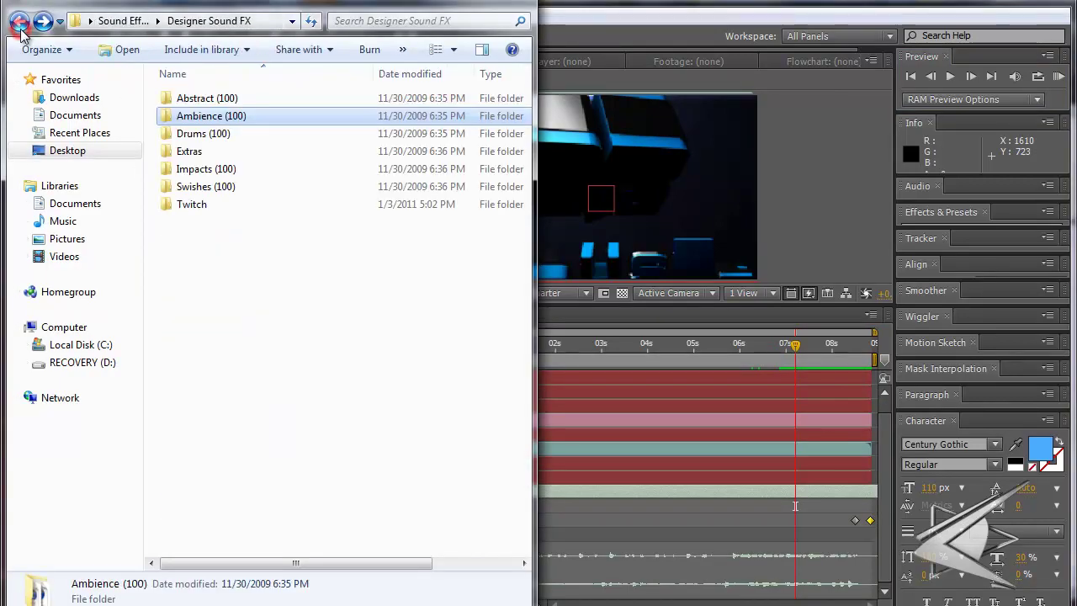
pyautogui.doubleClick(194, 139)
pyautogui.doubleClick(207, 134)
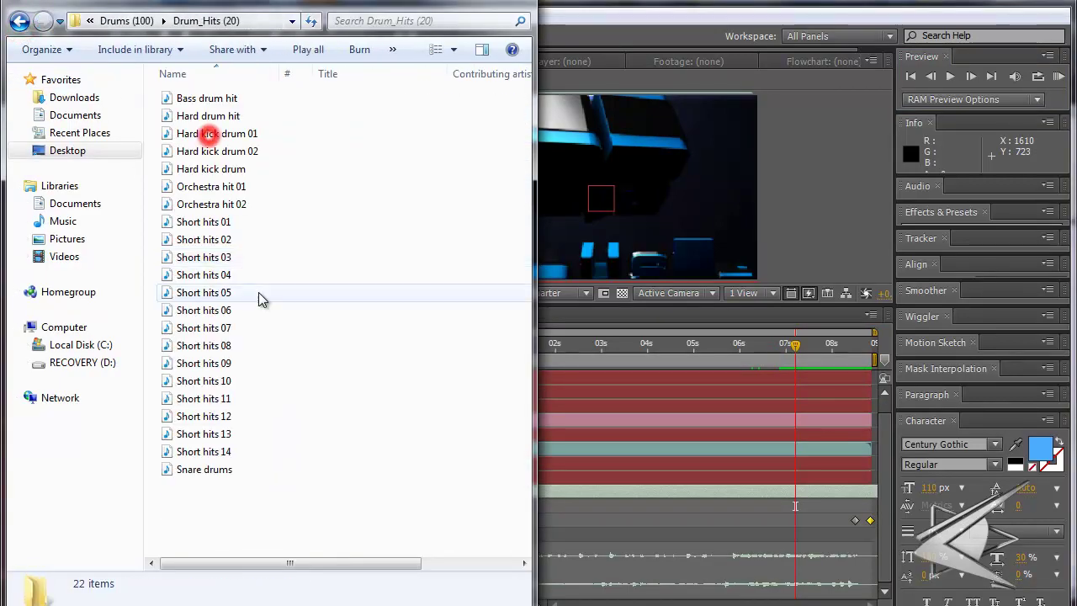
pyautogui.hotkey('ctrl', 'a')
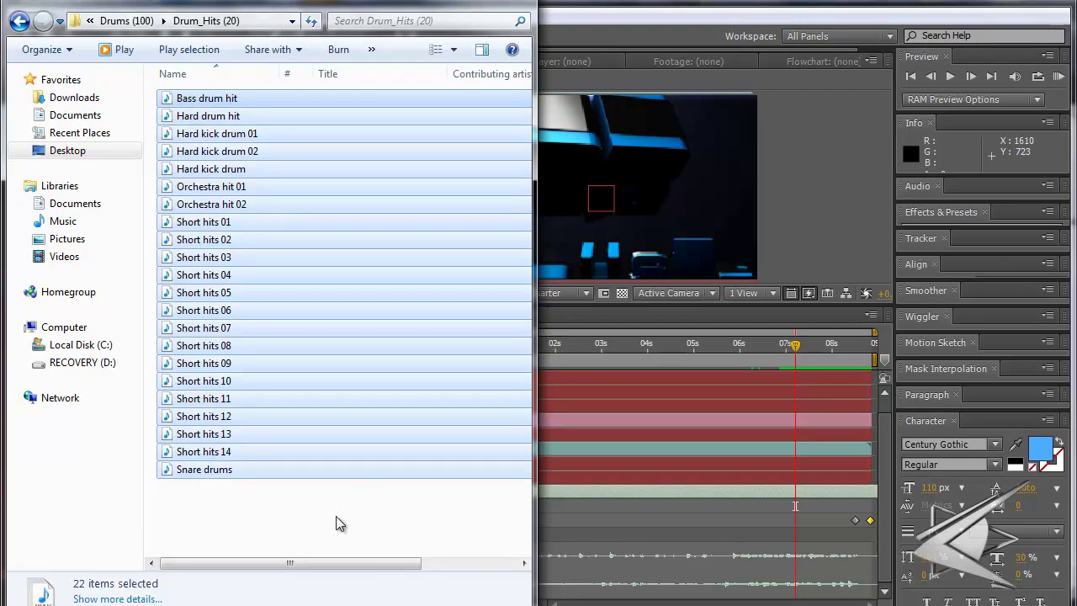
pyautogui.click(337, 515)
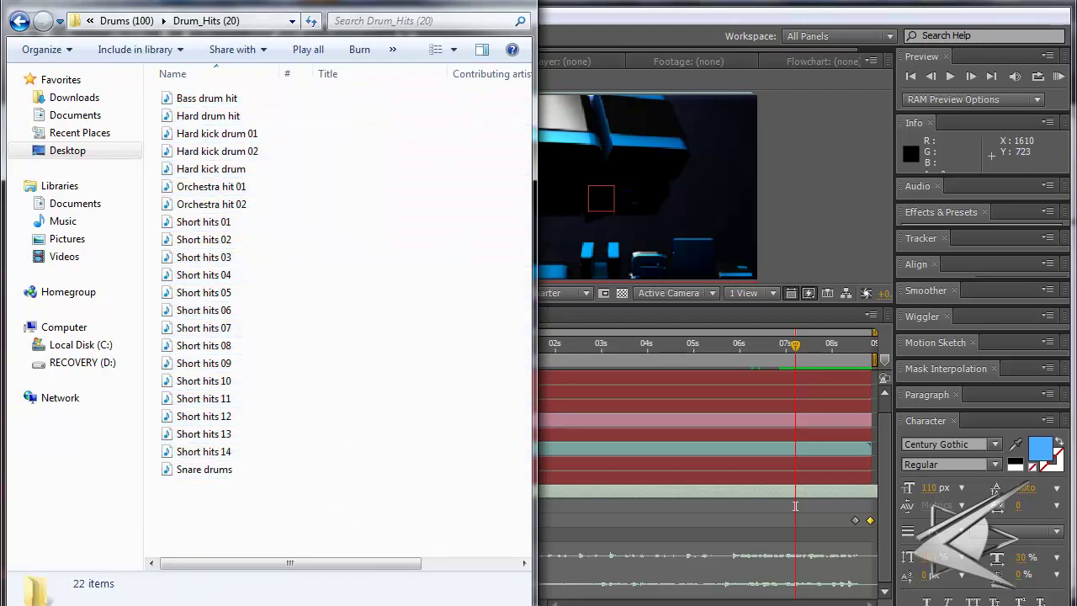
pyautogui.click(228, 240)
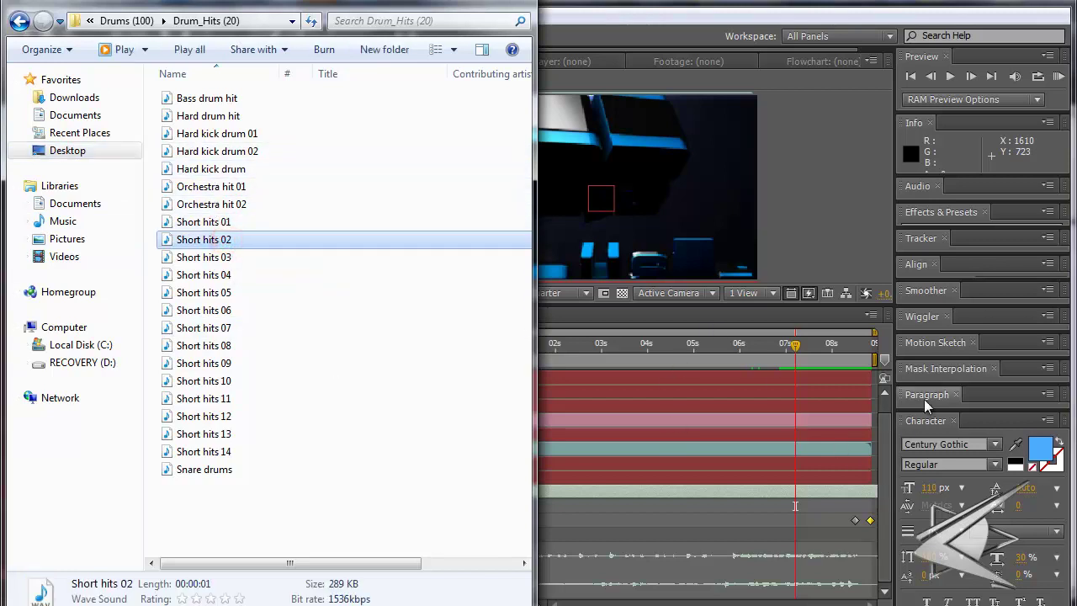
# Look through the Cymbals (20) and Build_Ups (60) folders in Drums (100), and return to the Designer Sound FX folder
pyautogui.click(19, 21)
pyautogui.doubleClick(220, 112)
pyautogui.click(20, 21)
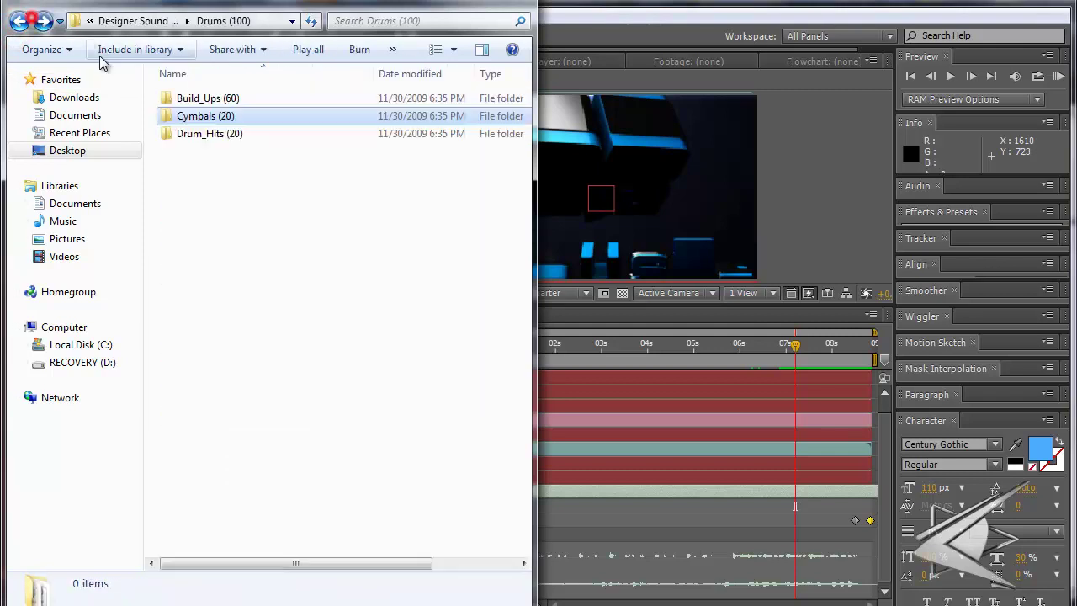
pyautogui.doubleClick(210, 95)
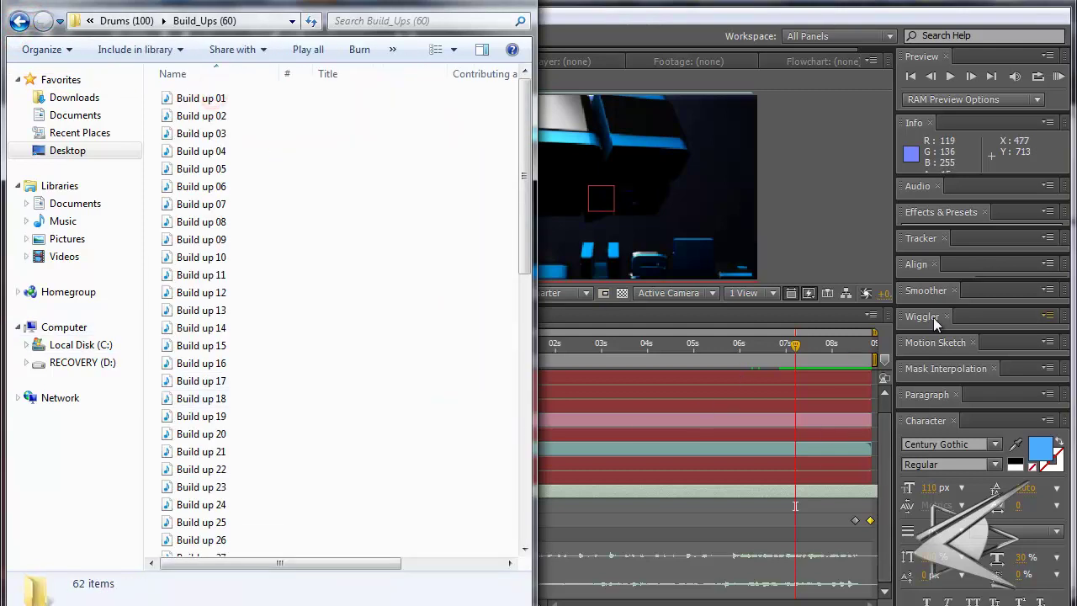
pyautogui.scroll(-9, 308, 170)
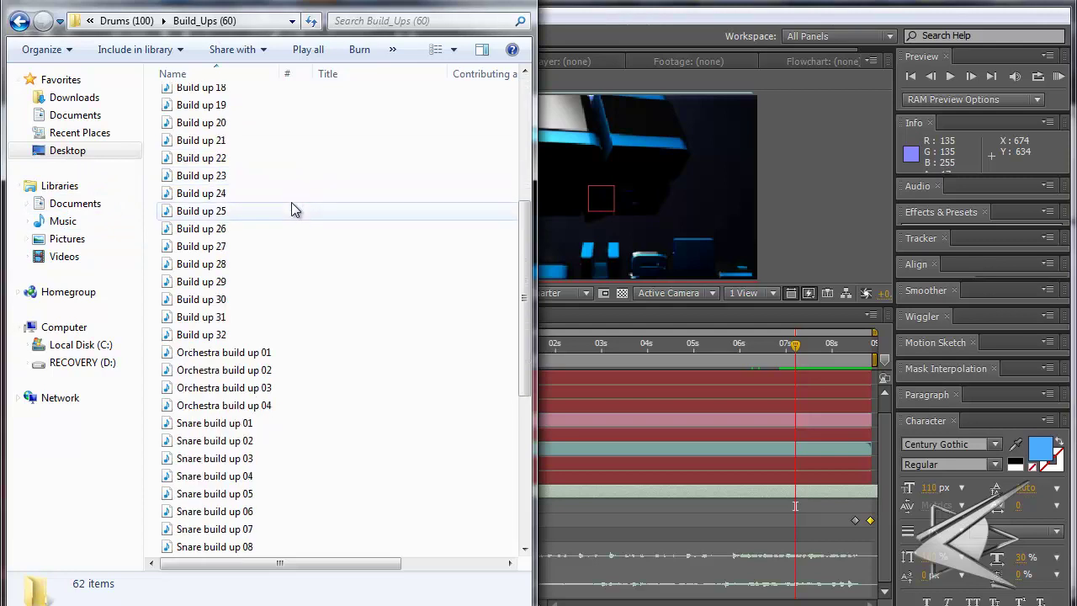
pyautogui.click(233, 163)
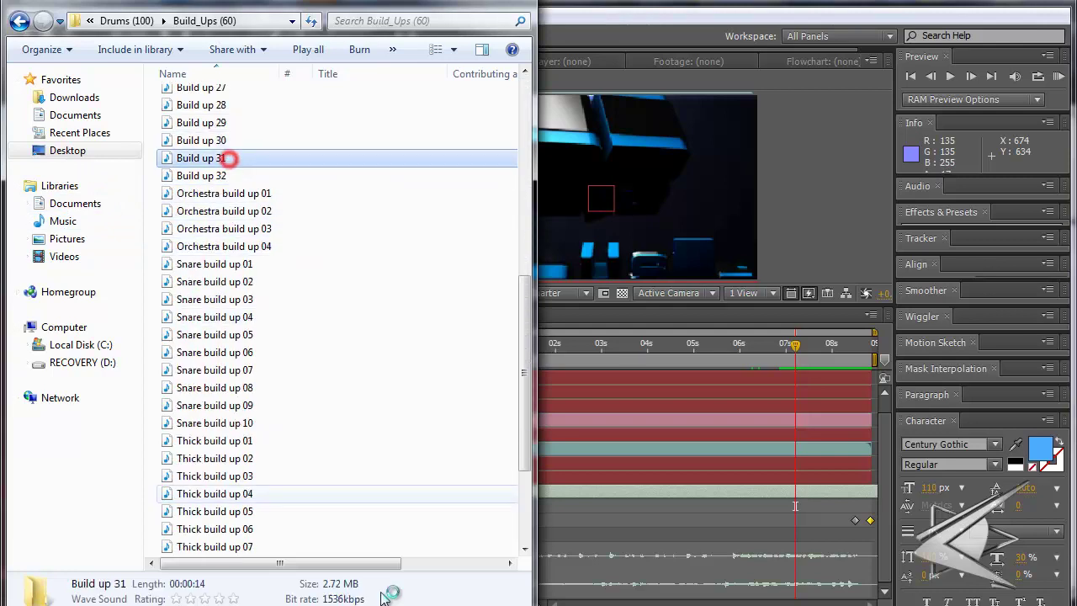
pyautogui.click(19, 21)
pyautogui.click(18, 21)
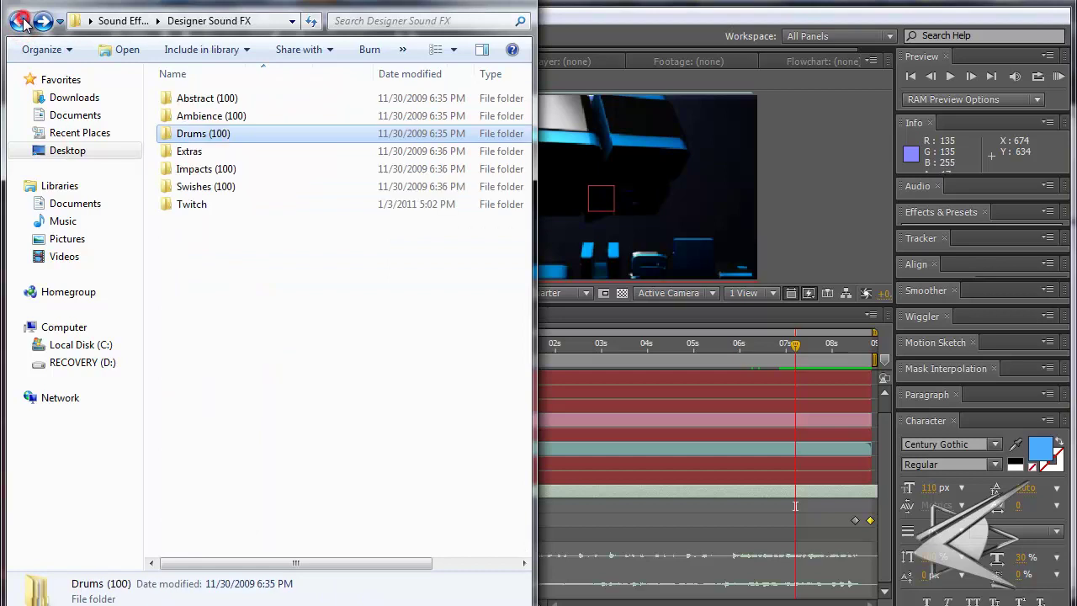
# Browse the Sounds (80) list in the Abstract (100) folder and return to the Designer Sound FX folder
pyautogui.doubleClick(211, 99)
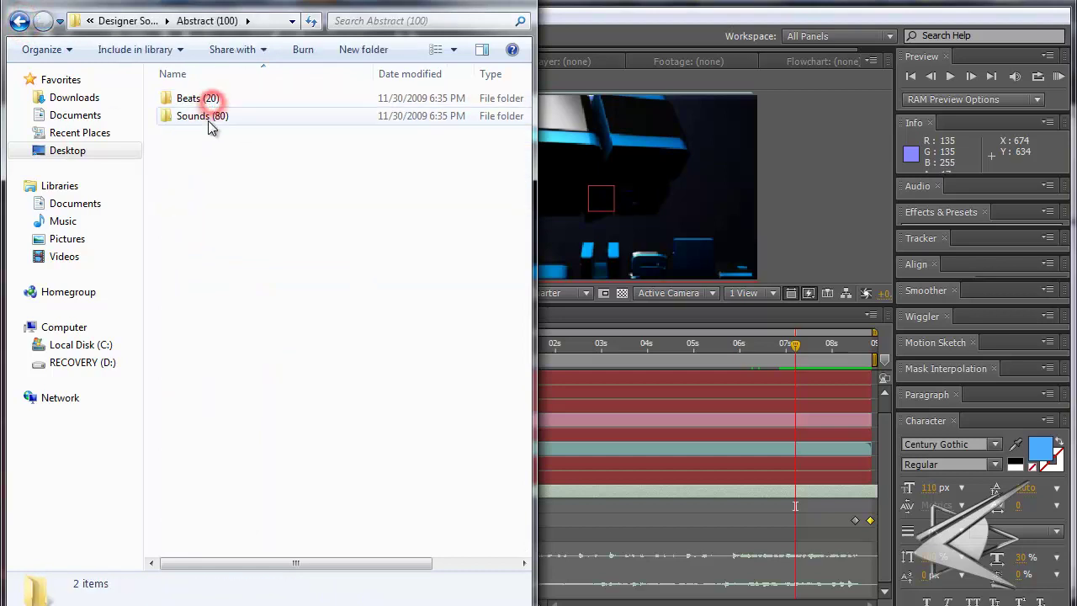
pyautogui.doubleClick(211, 125)
pyautogui.click(215, 131)
pyautogui.scroll(-13, 249, 268)
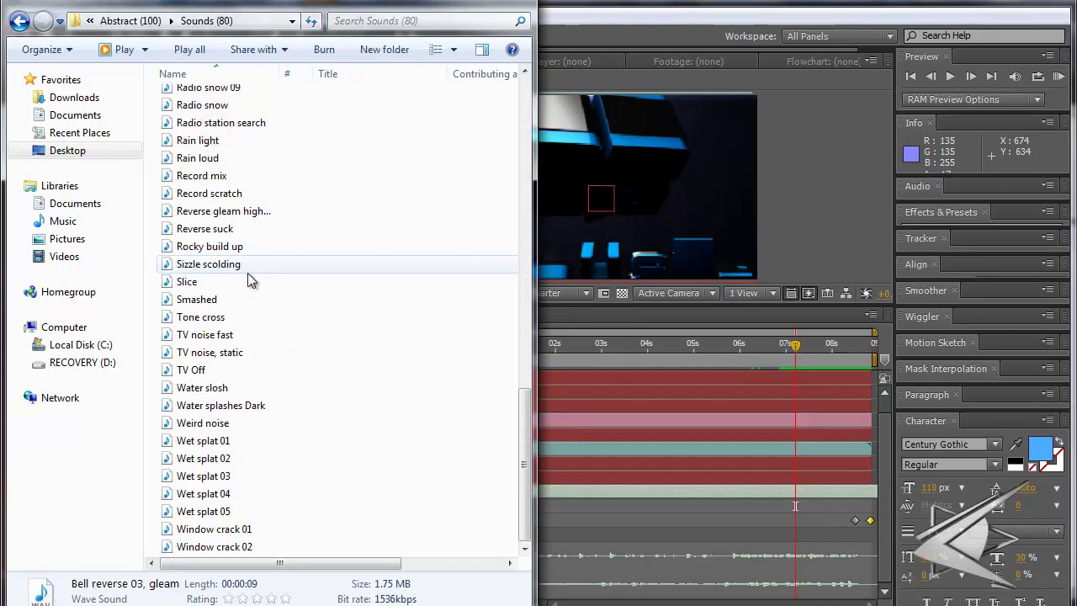
pyautogui.click(18, 21)
pyautogui.click(18, 21)
# Look over the Drums, Abstract, Impacts, Swishes and Twitch folders at the top level of Designer Sound FX
pyautogui.doubleClick(204, 133)
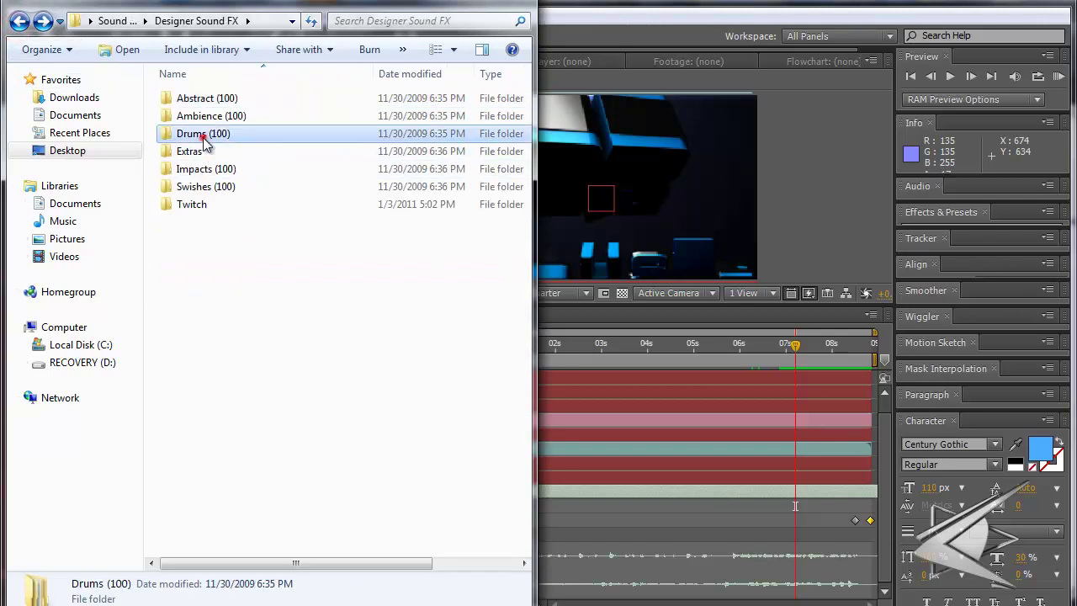
pyautogui.click(18, 21)
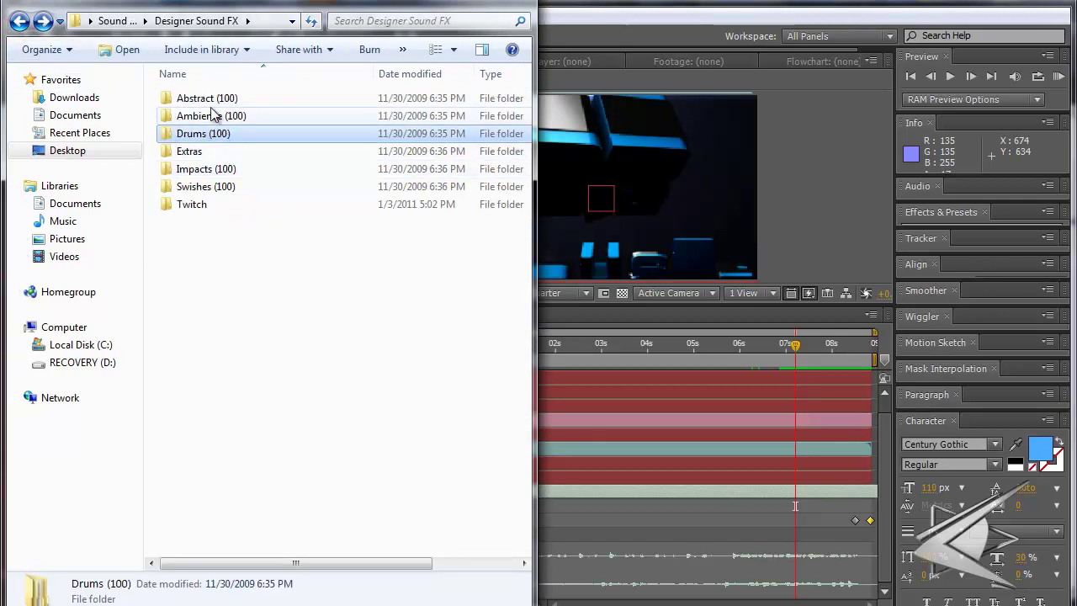
pyautogui.click(210, 99)
pyautogui.click(205, 171)
pyautogui.click(208, 187)
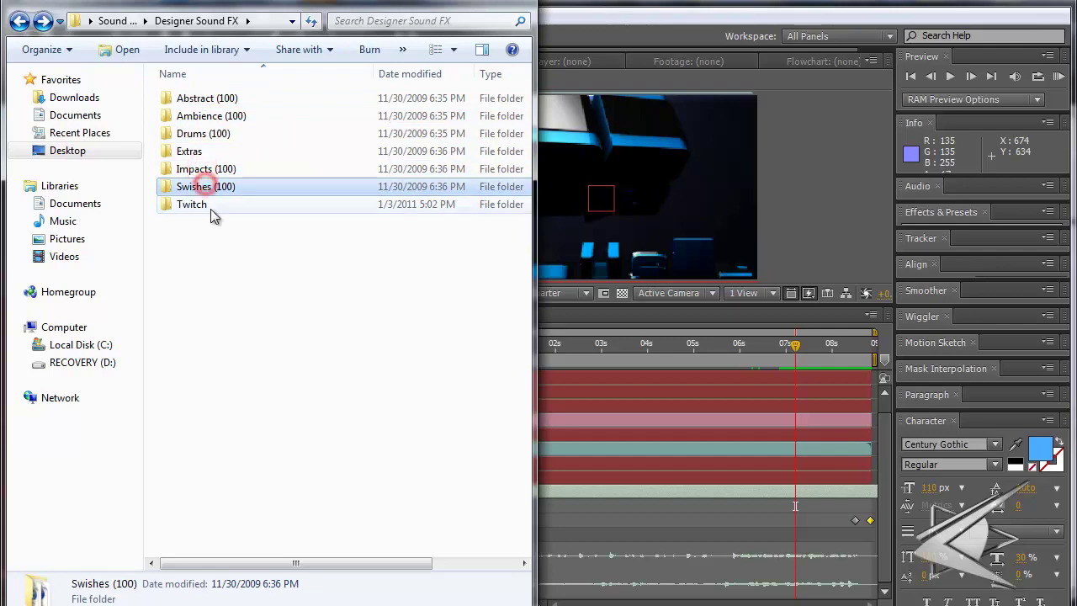
pyautogui.click(205, 204)
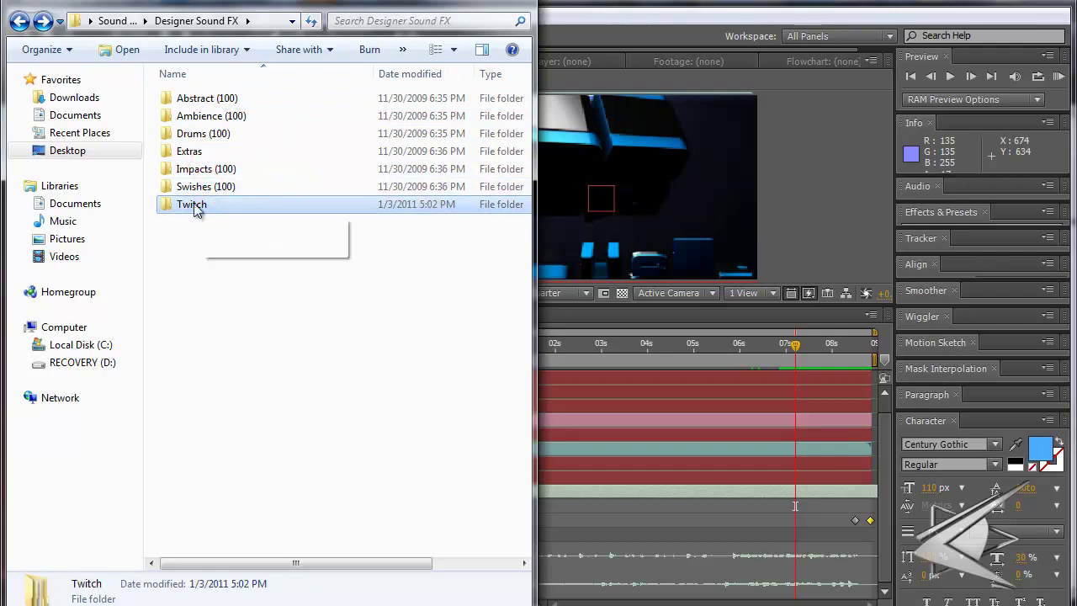
pyautogui.click(252, 299)
pyautogui.moveTo(376, 15); pyautogui.dragTo(399, 1)
pyautogui.moveTo(277, 3); pyautogui.dragTo(2, 25)
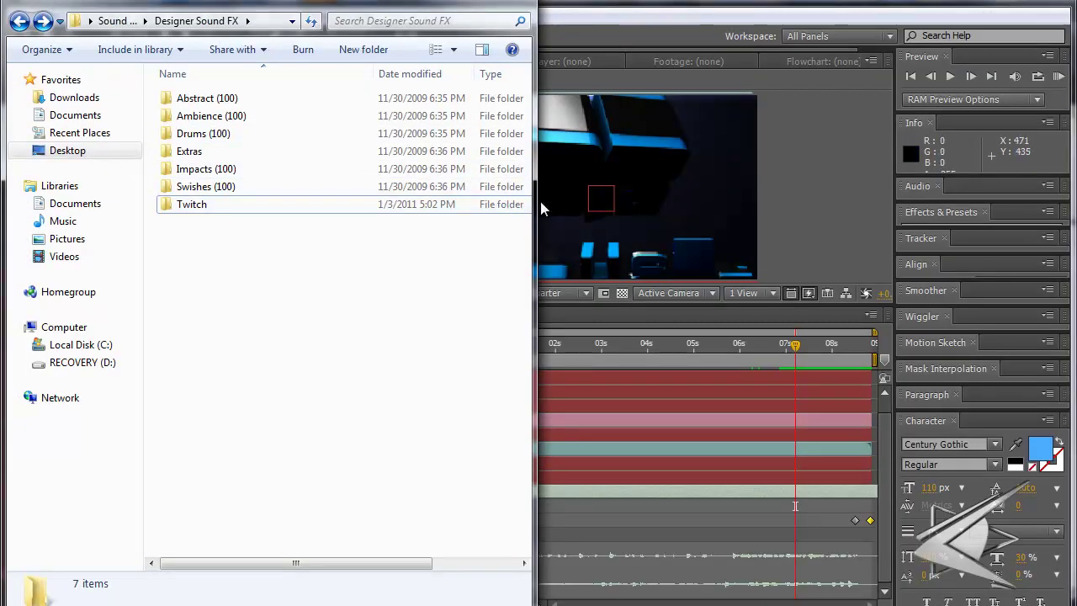
# Switch back to After Effects and move the playhead to 0:00:03:02, keeping the preview resolution at Quarter
pyautogui.click(455, 4)
pyautogui.moveTo(484, 343); pyautogui.dragTo(613, 360)
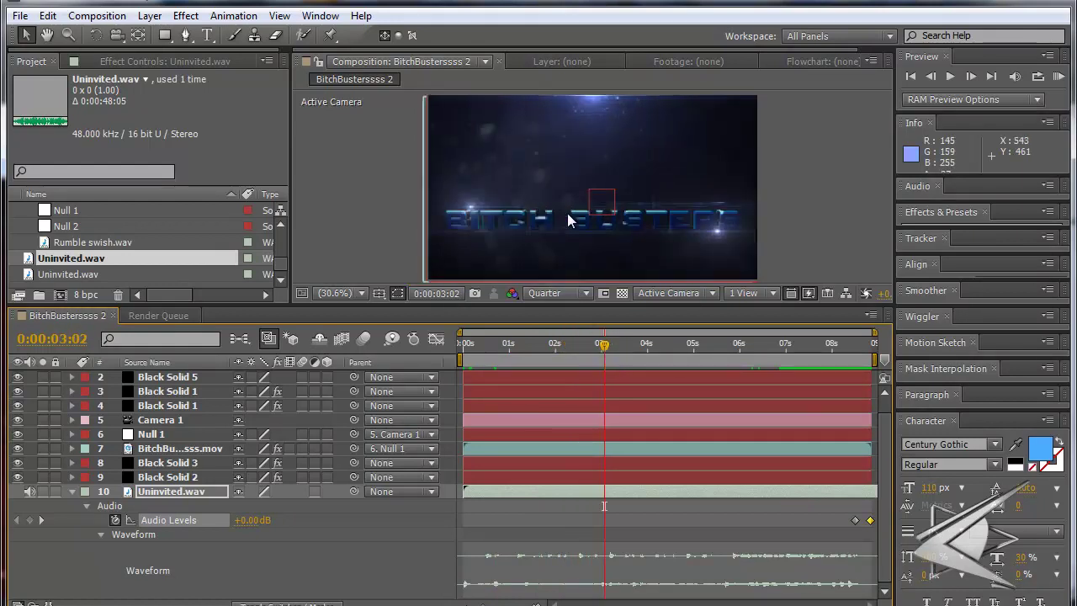
pyautogui.click(583, 294)
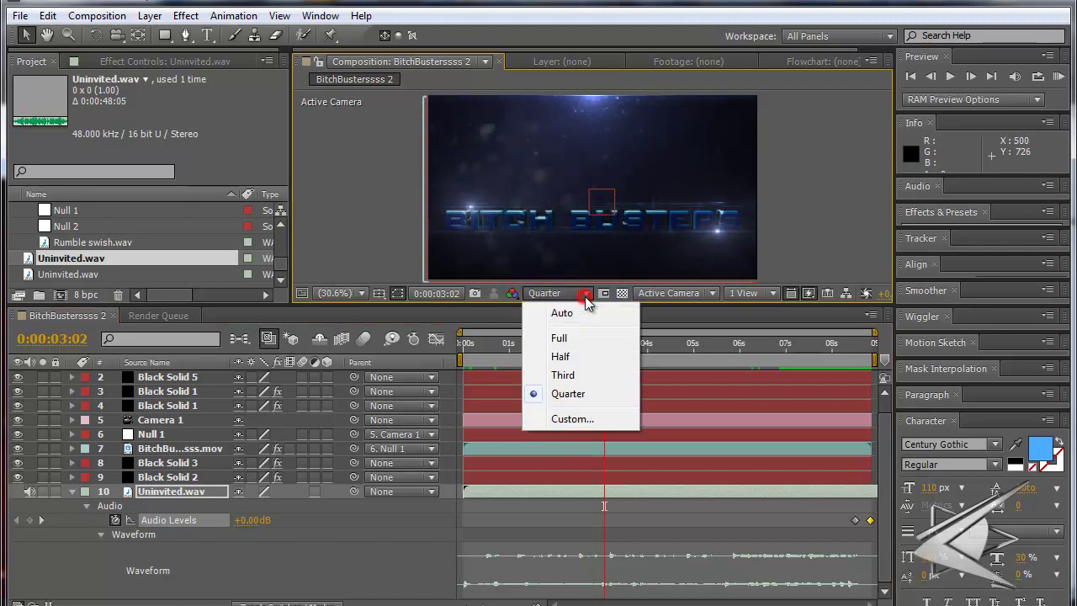
pyautogui.click(569, 393)
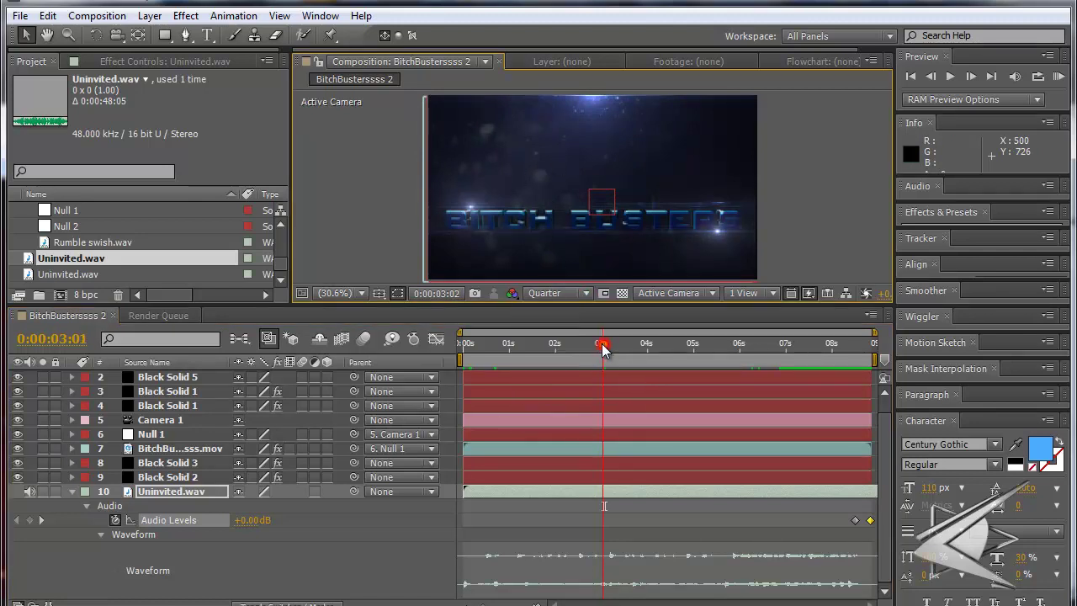
# Examine the title's reveal between about 0:00:02:07 and 0:00:03:17, playing a short stretch to locate where the light flash starts
pyautogui.moveTo(603, 346); pyautogui.dragTo(627, 345)
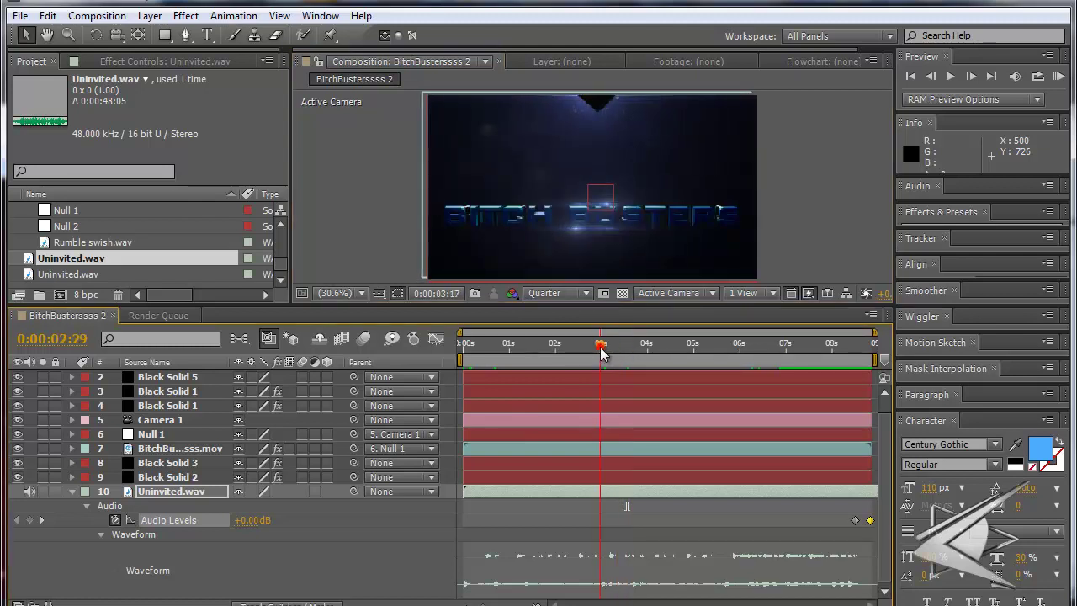
pyautogui.click(601, 346)
pyautogui.click(576, 342)
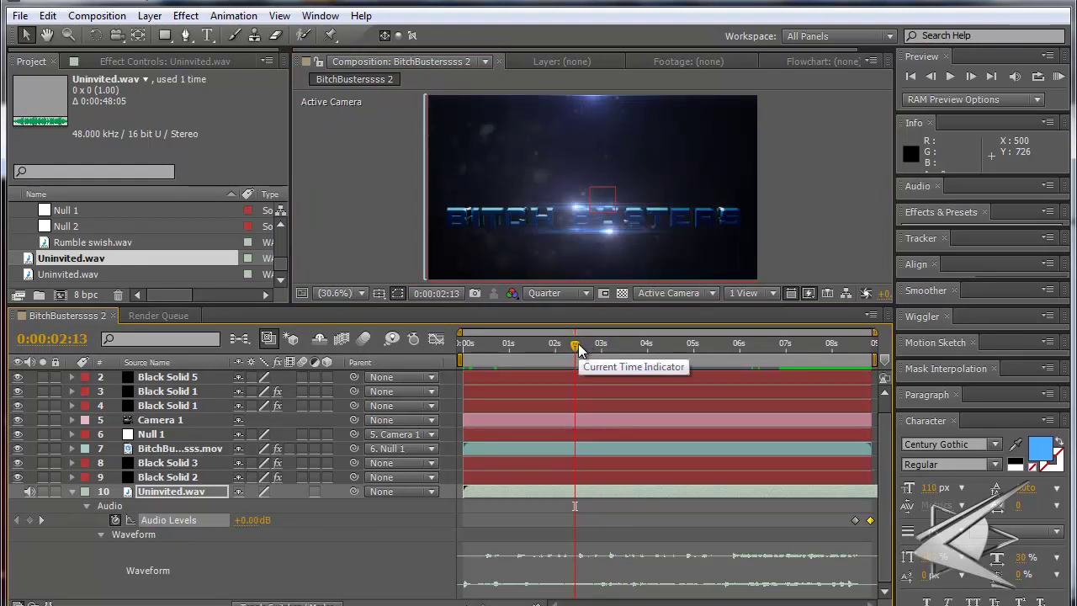
pyautogui.moveTo(578, 344); pyautogui.dragTo(565, 343)
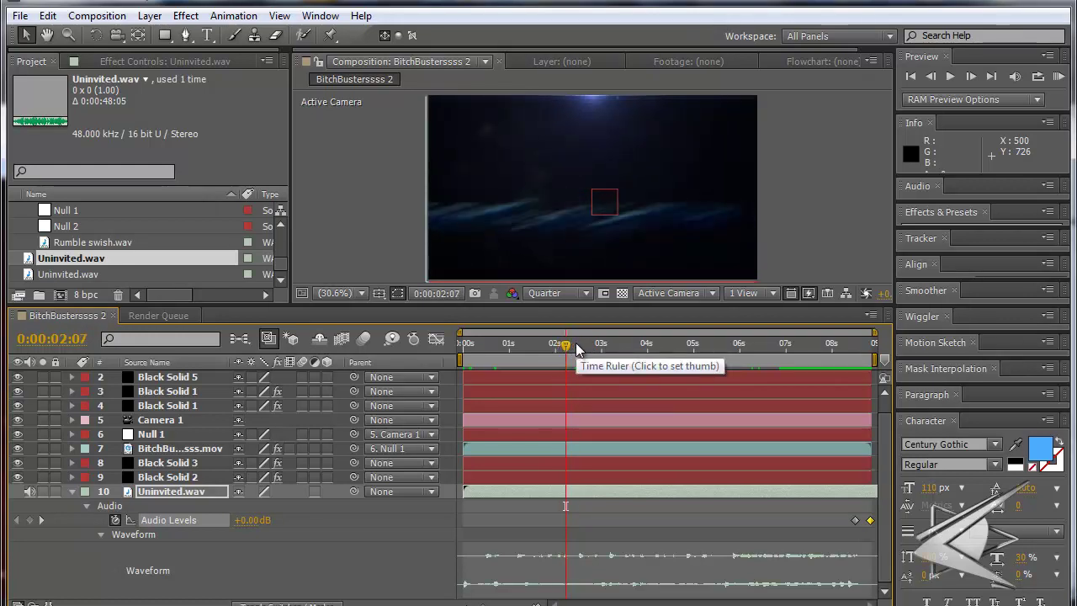
pyautogui.press('space')
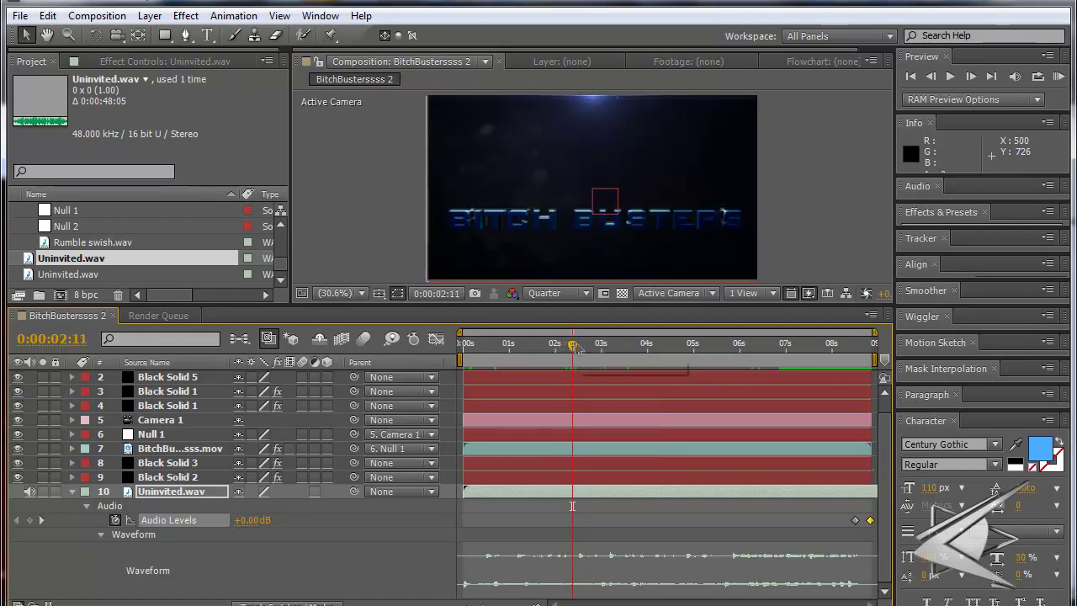
pyautogui.press('space')
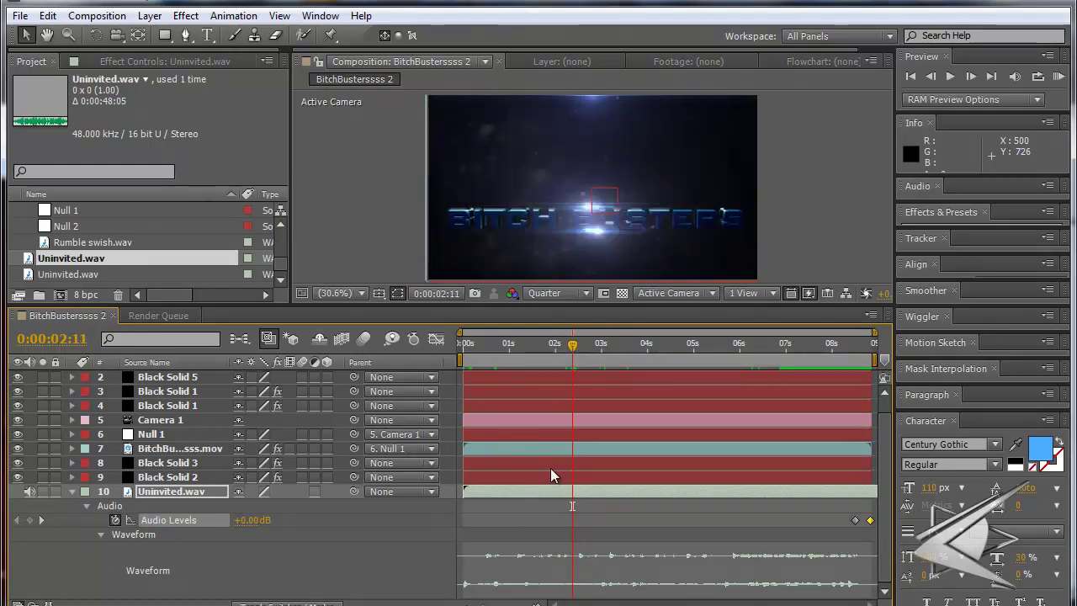
pyautogui.moveTo(230, 604)
# Examine the debris around the title from 0:00:02:21 to 0:00:03:22 at Full and at Half preview resolution
pyautogui.moveTo(572, 349); pyautogui.dragTo(588, 350)
pyautogui.click(581, 293)
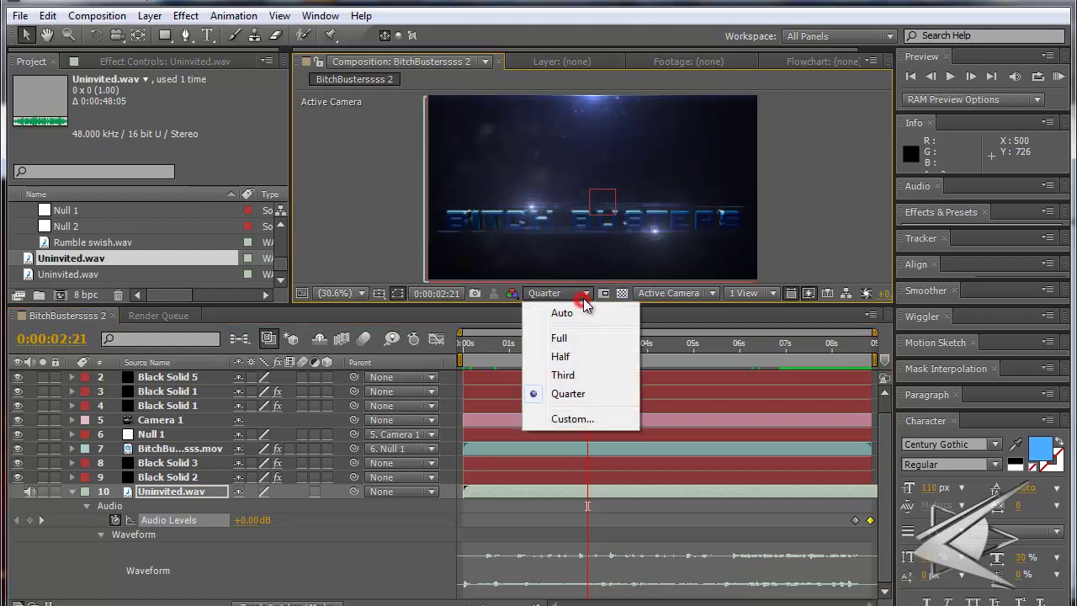
pyautogui.click(583, 340)
pyautogui.moveTo(588, 345); pyautogui.dragTo(612, 352)
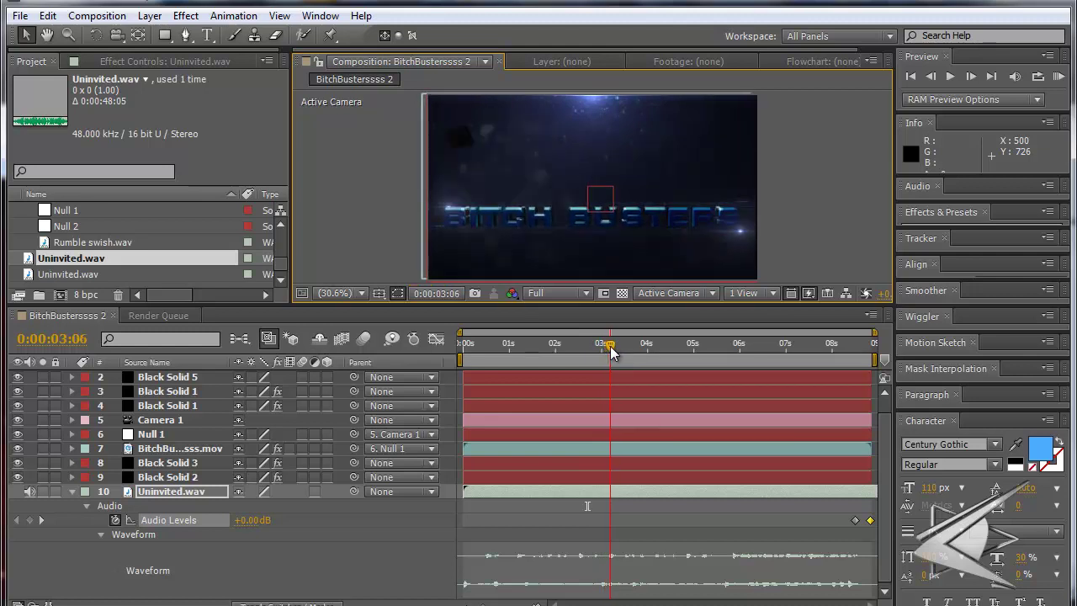
pyautogui.moveTo(612, 347); pyautogui.dragTo(640, 354)
pyautogui.click(583, 294)
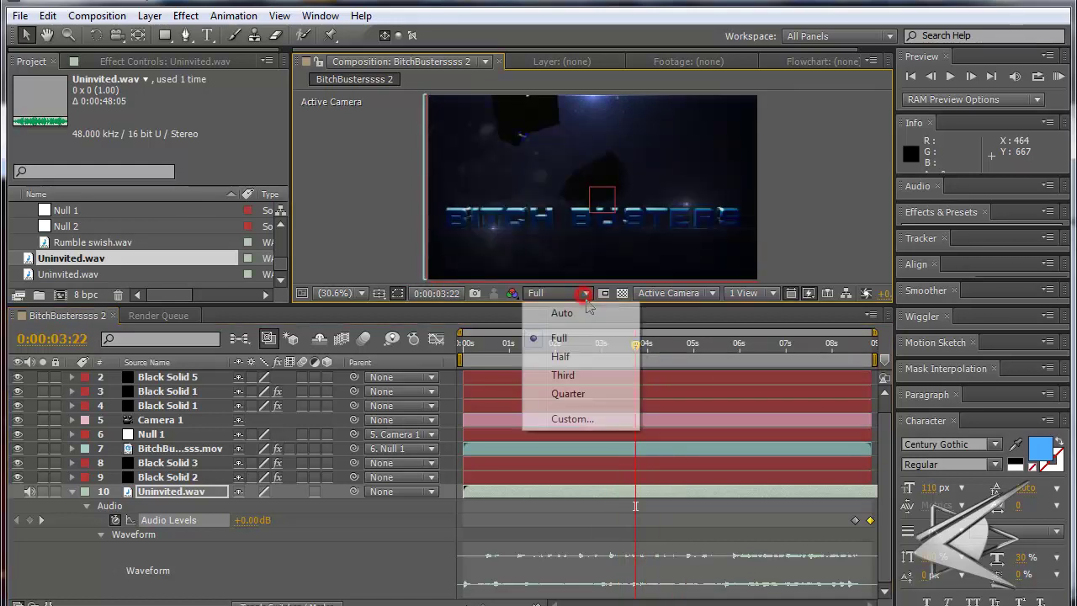
pyautogui.click(577, 356)
pyautogui.moveTo(612, 347)
pyautogui.mouseDown()
pyautogui.moveTo(581, 352)
pyautogui.moveTo(651, 357)
pyautogui.moveTo(589, 356)
pyautogui.moveTo(633, 359)
pyautogui.moveTo(620, 359)
pyautogui.mouseUp()
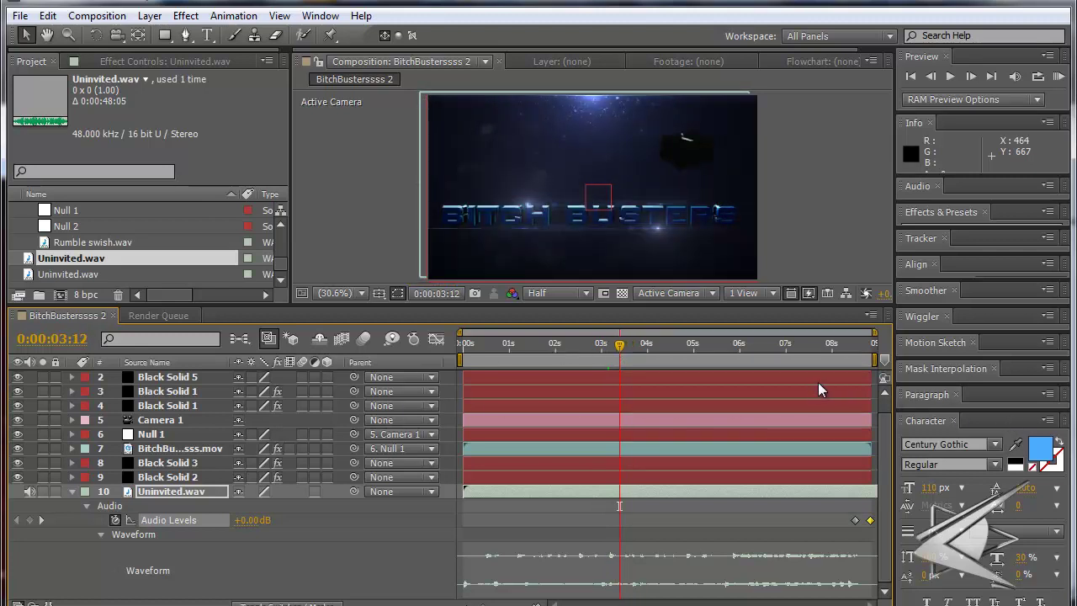
# Set the preview resolution to Quarter and place the playhead at 0:00:02:11, where the title flashes
pyautogui.moveTo(601, 352); pyautogui.dragTo(572, 353)
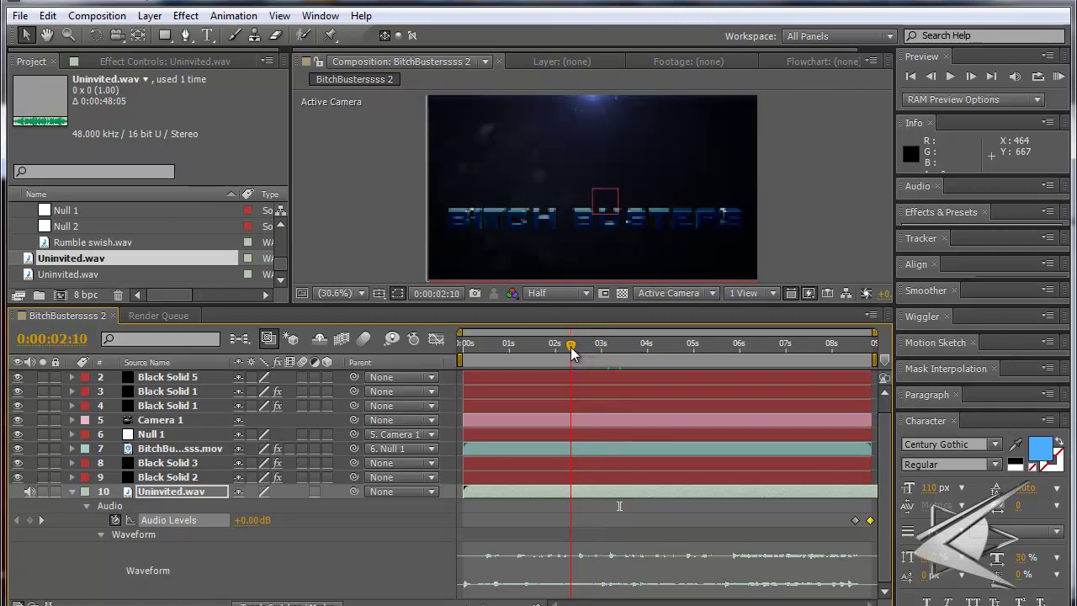
pyautogui.moveTo(570, 504); pyautogui.dragTo(574, 505)
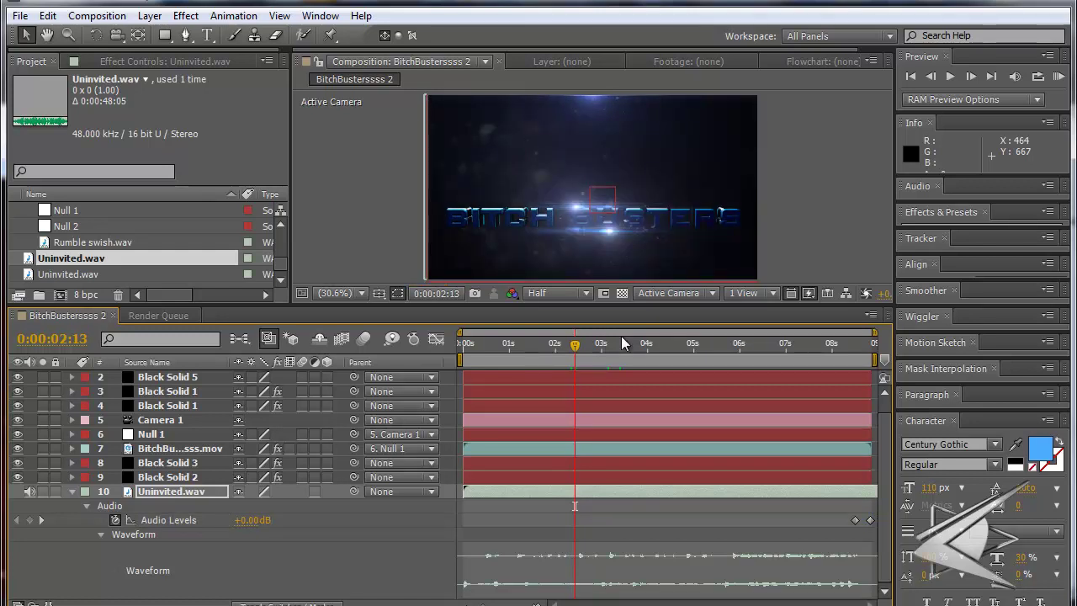
pyautogui.click(585, 296)
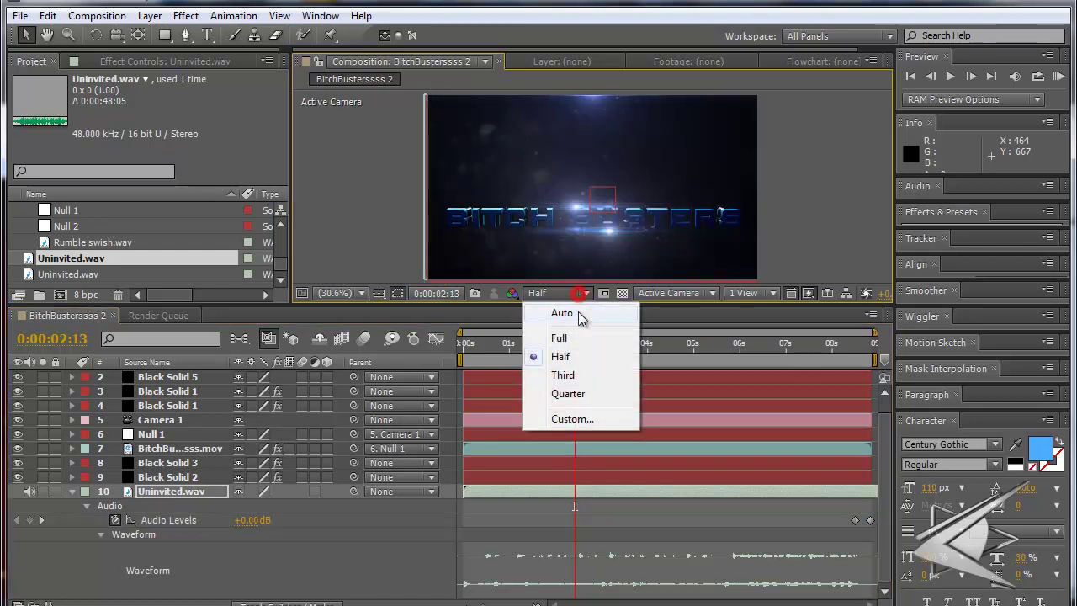
pyautogui.click(569, 393)
pyautogui.press('pageup')
pyautogui.press('pageup')
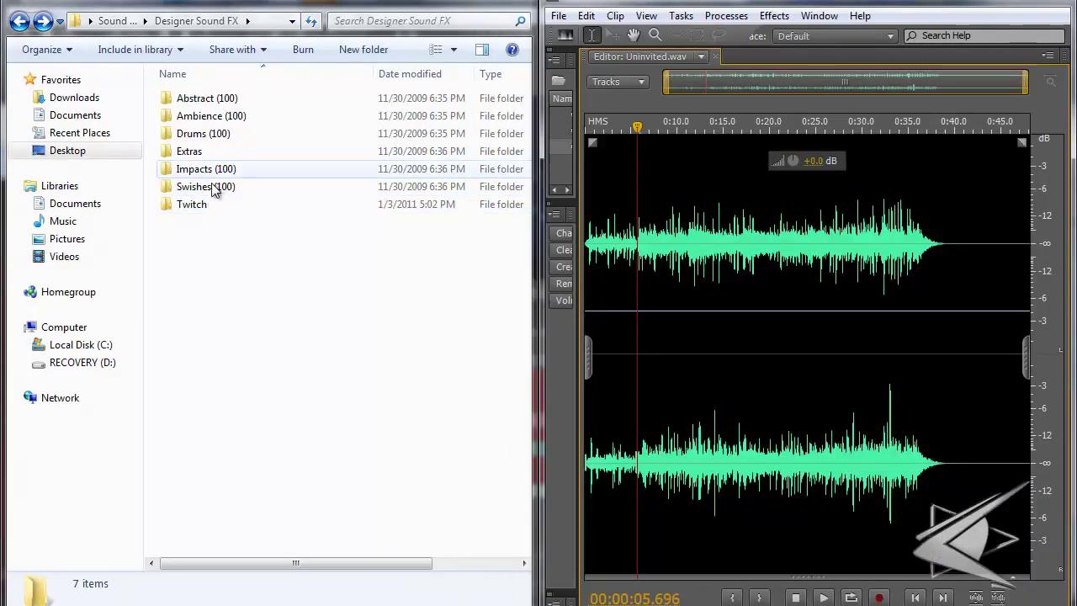
# Switch to the Designer Sound FX folder, find Delay swoosh in Swishes (100), and load it into the audio editor to play it
pyautogui.doubleClick(213, 188)
pyautogui.click(258, 149)
pyautogui.scroll(-1, 298, 301)
pyautogui.scroll(-2, 296, 302)
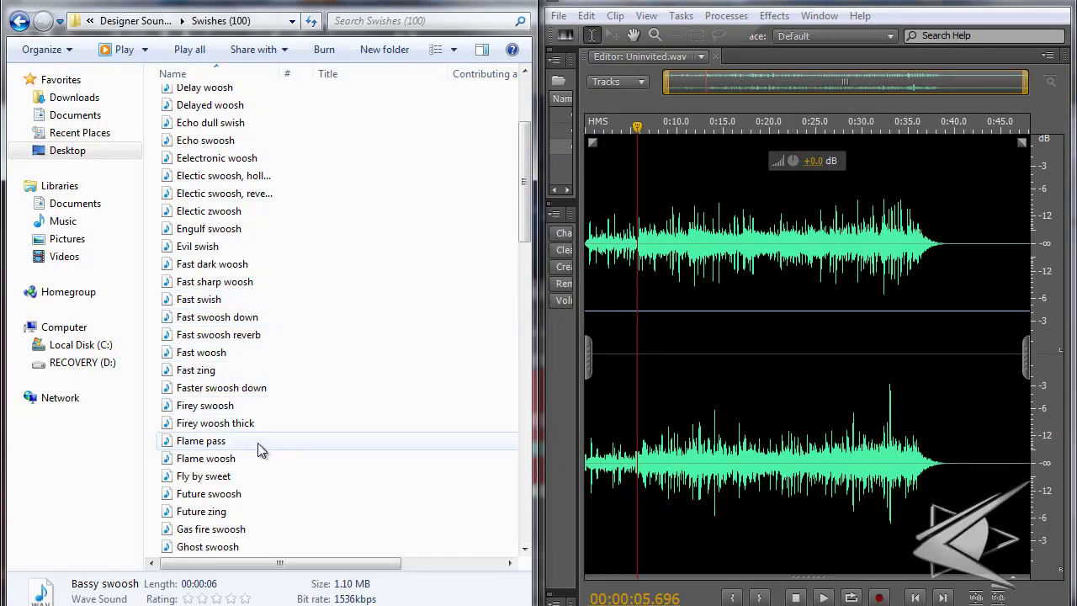
pyautogui.scroll(3, 257, 446)
pyautogui.click(221, 239)
pyautogui.moveTo(207, 240); pyautogui.dragTo(605, 246)
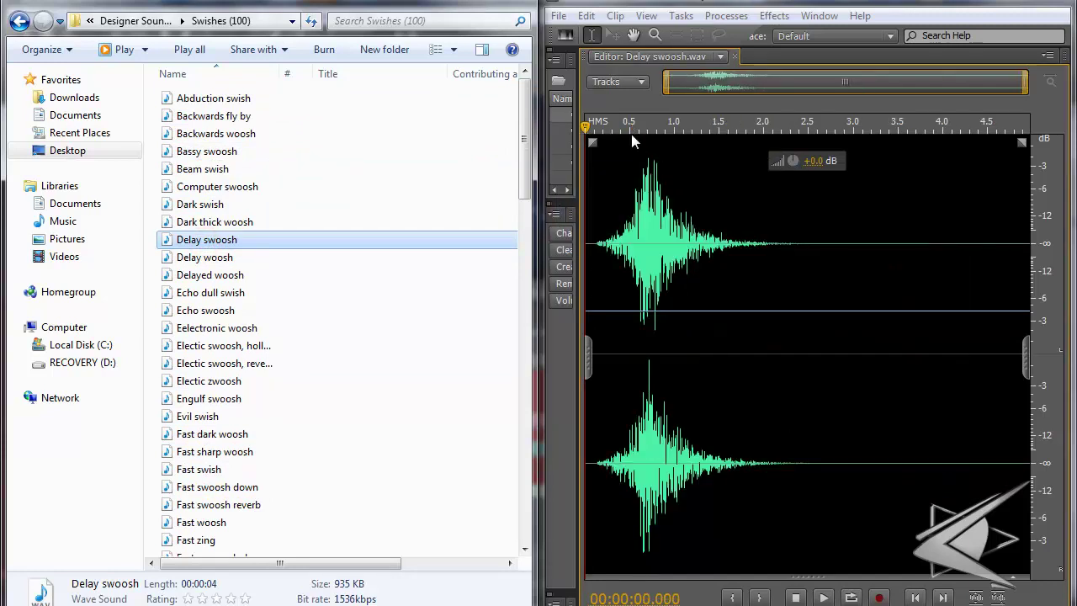
pyautogui.press('space')
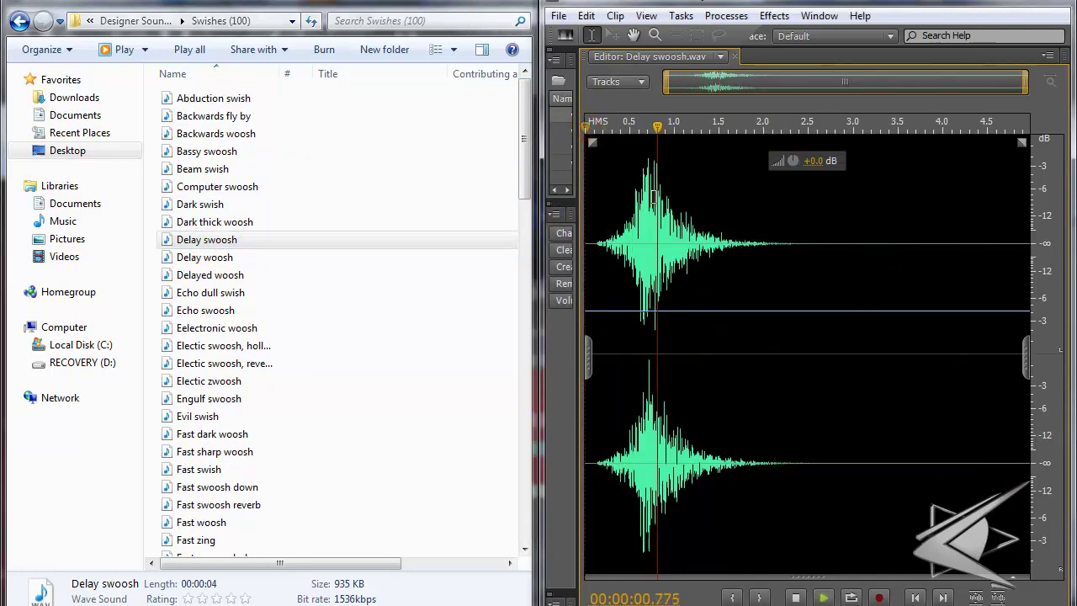
# Import Delay swoosh into After Effects and layer it directly above Uninvited.wav, starting at 0:00:02:11
pyautogui.click(210, 241)
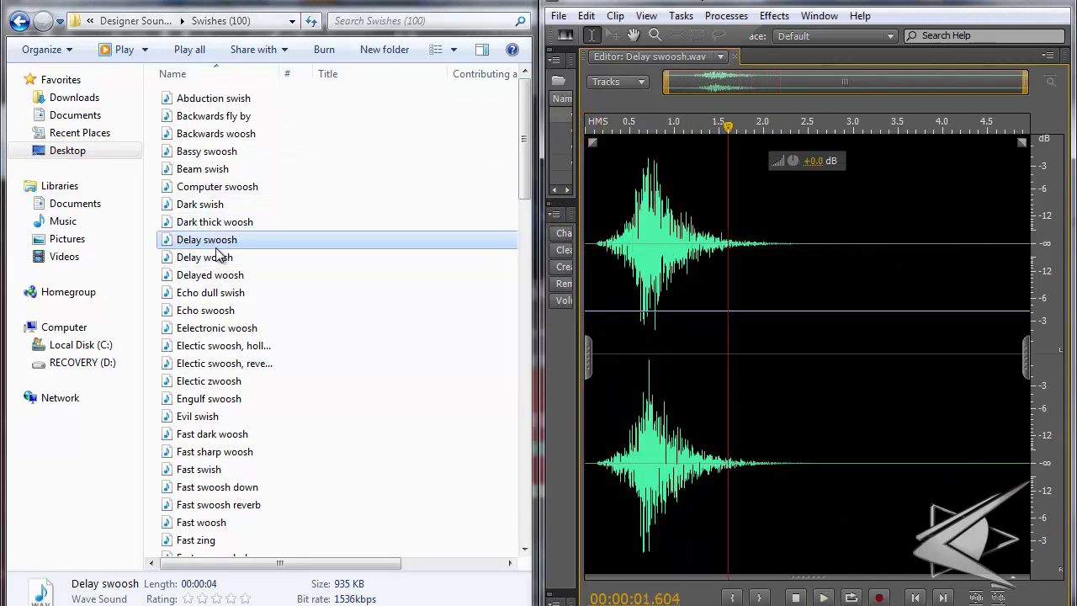
pyautogui.moveTo(210, 240); pyautogui.dragTo(133, 253)
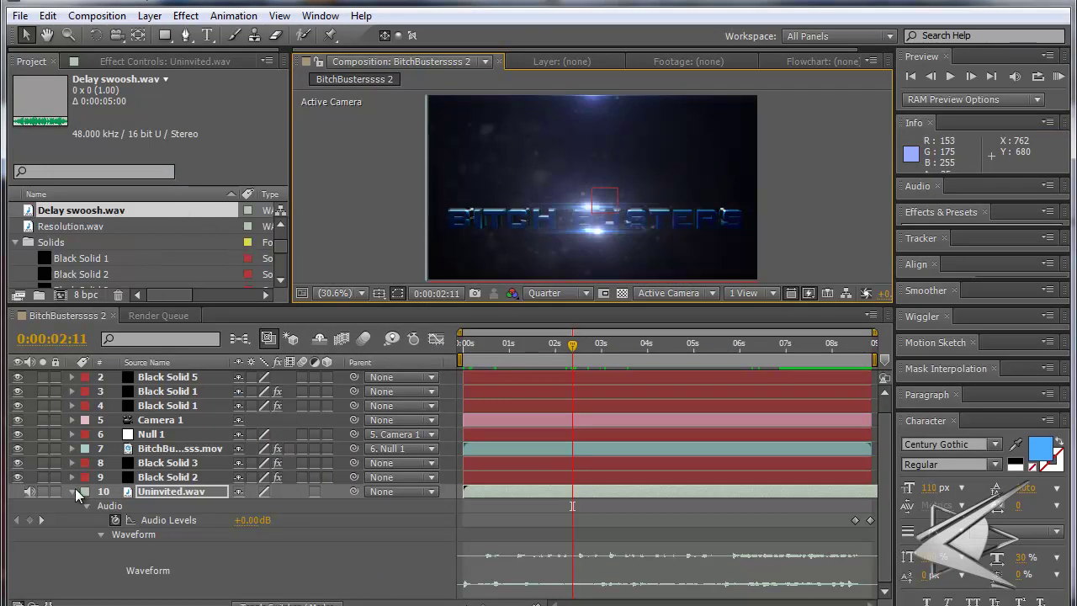
pyautogui.moveTo(77, 218); pyautogui.dragTo(121, 481)
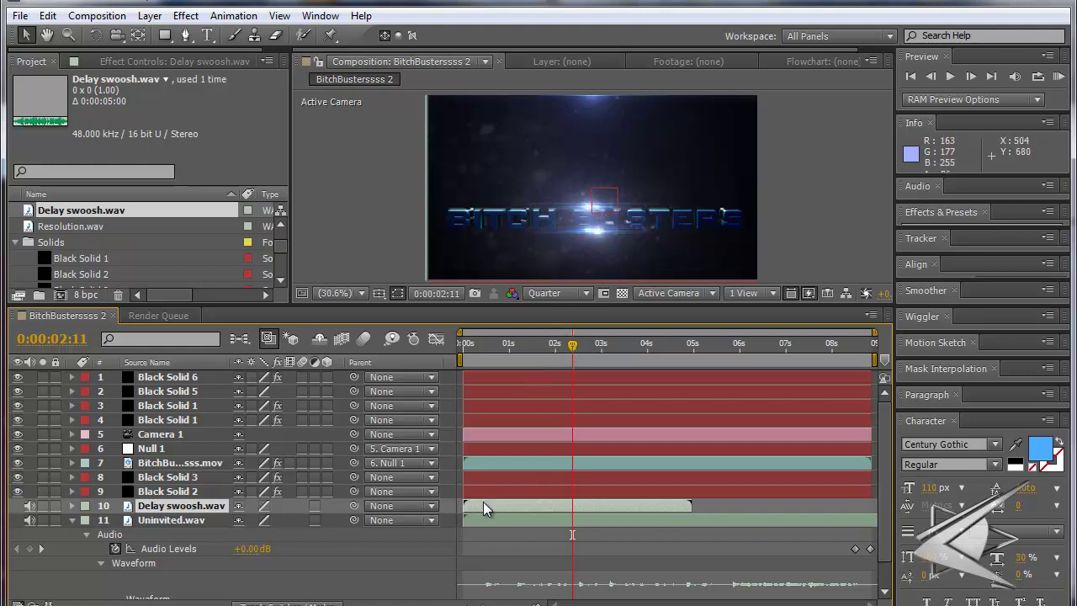
pyautogui.moveTo(474, 505); pyautogui.dragTo(564, 515)
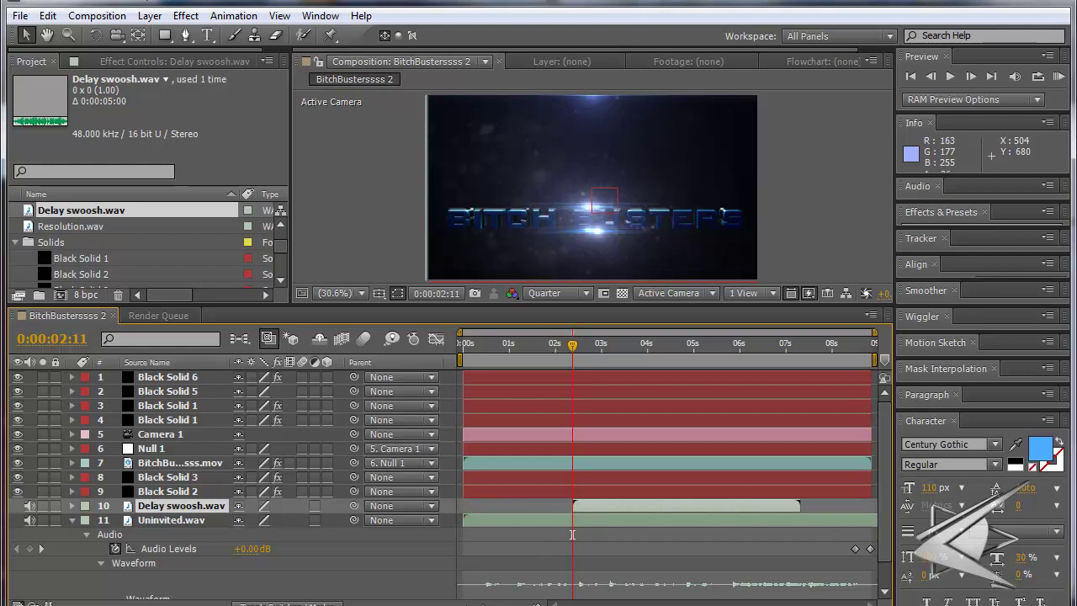
# Switch to the audio editor and inspect the audible part of Delay swoosh, from about 0.1 to 2 seconds, against its silent tail
pyautogui.hotkey('ctrl', 'e')
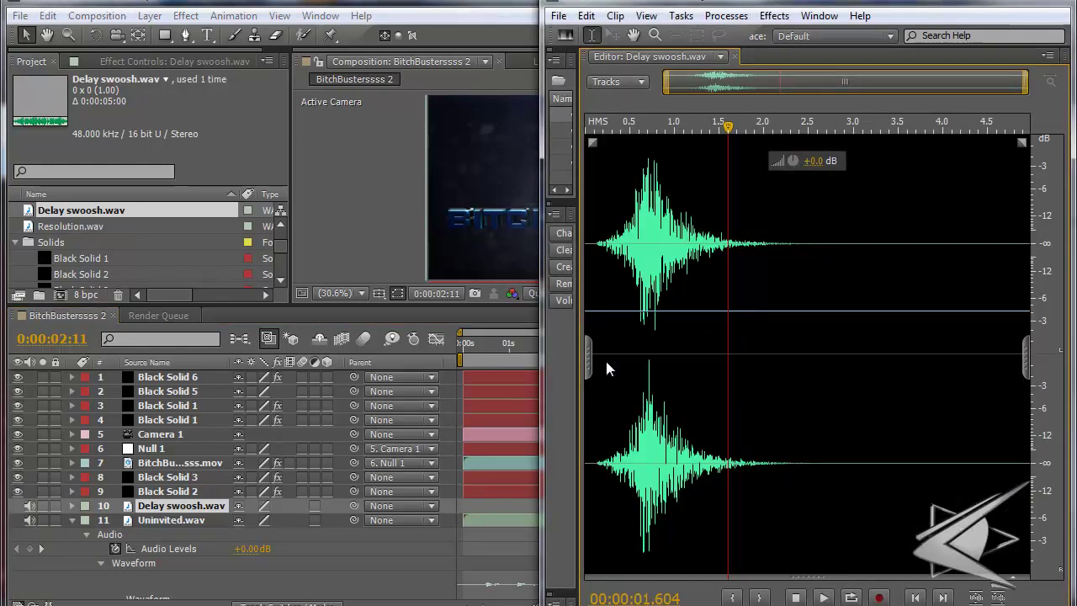
pyautogui.hotkey('alt', 'Tab')
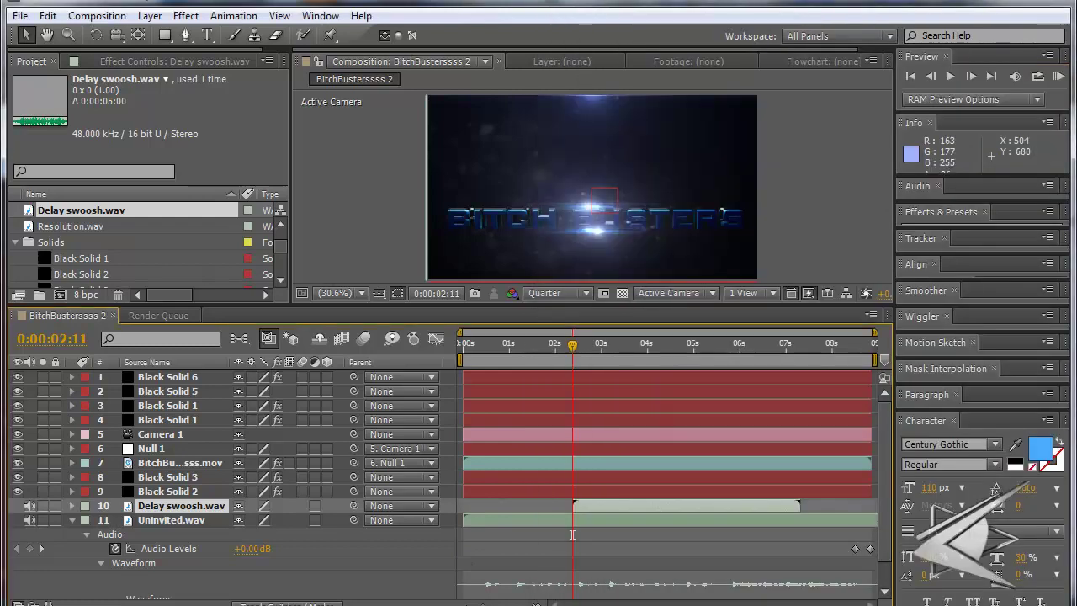
pyautogui.hotkey('alt', 'Tab')
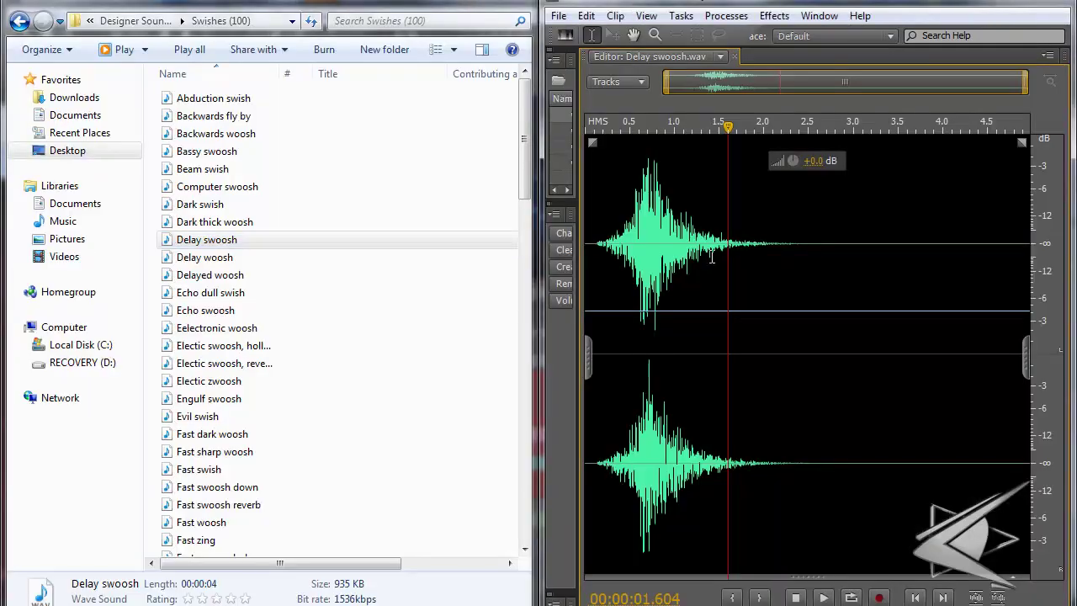
pyautogui.moveTo(595, 242); pyautogui.dragTo(769, 242)
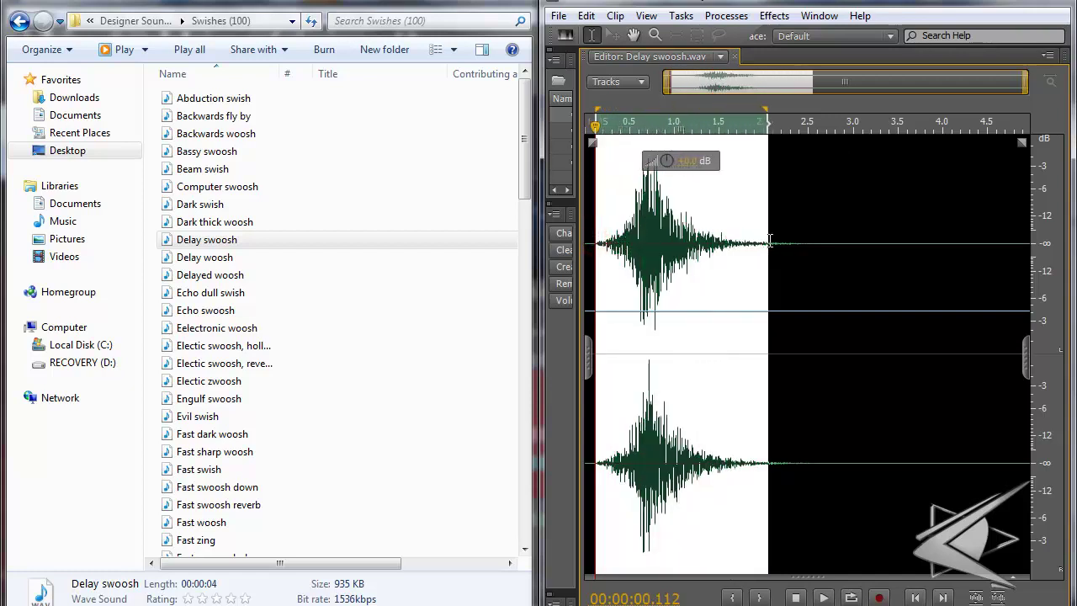
pyautogui.hotkey('ctrl', 'shift', 'a')
pyautogui.moveTo(822, 119); pyautogui.dragTo(770, 122)
pyautogui.click(590, 124)
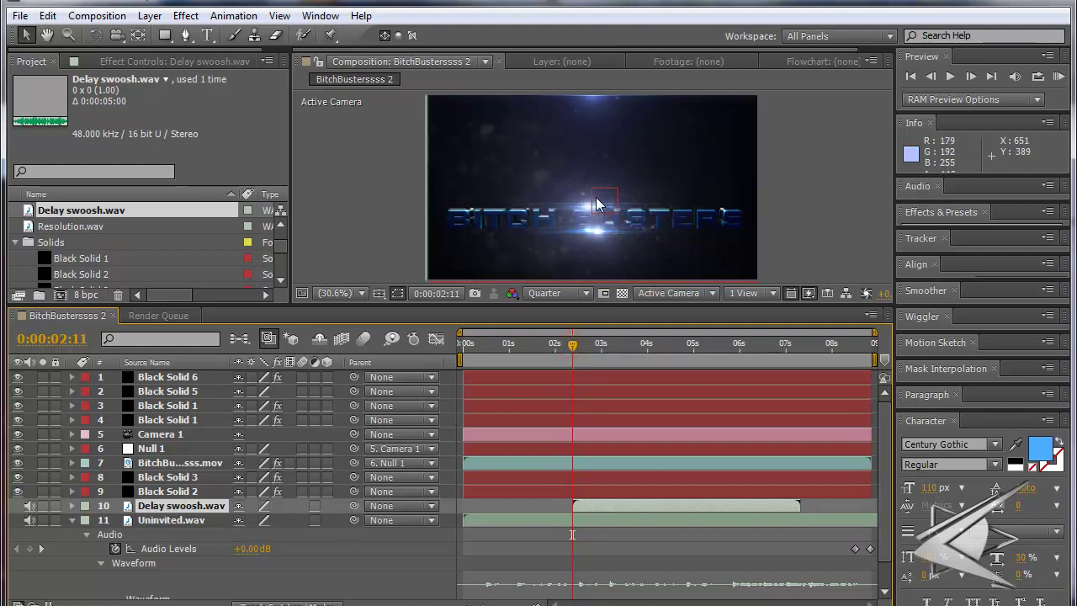
# In After Effects, limit the work area to about 2 to 7.5 seconds around the Delay swoosh layer and run a RAM preview
pyautogui.moveTo(463, 360); pyautogui.dragTo(544, 361)
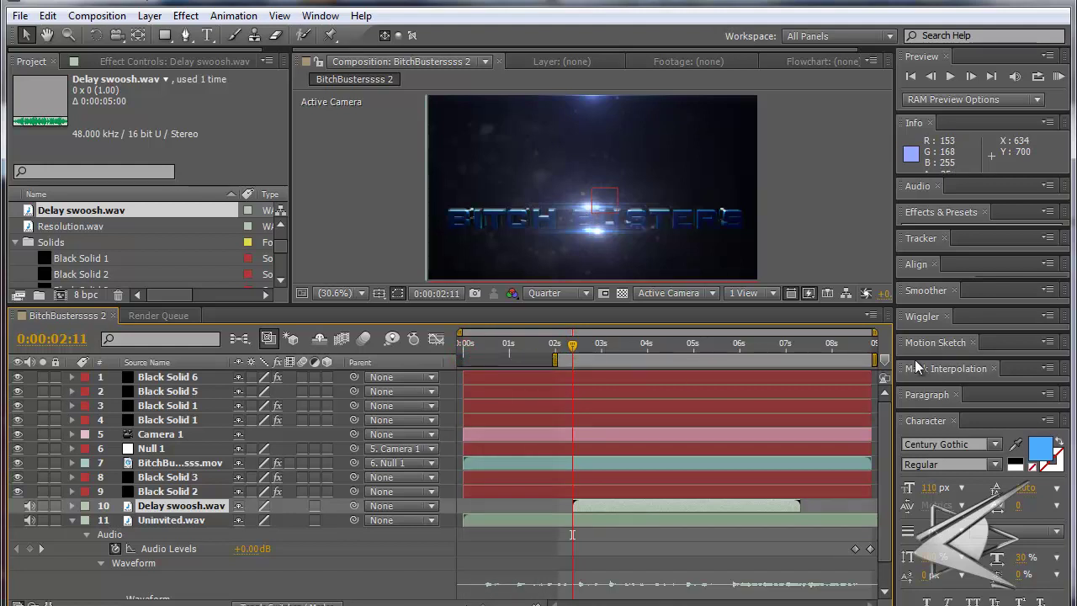
pyautogui.moveTo(875, 360); pyautogui.dragTo(811, 360)
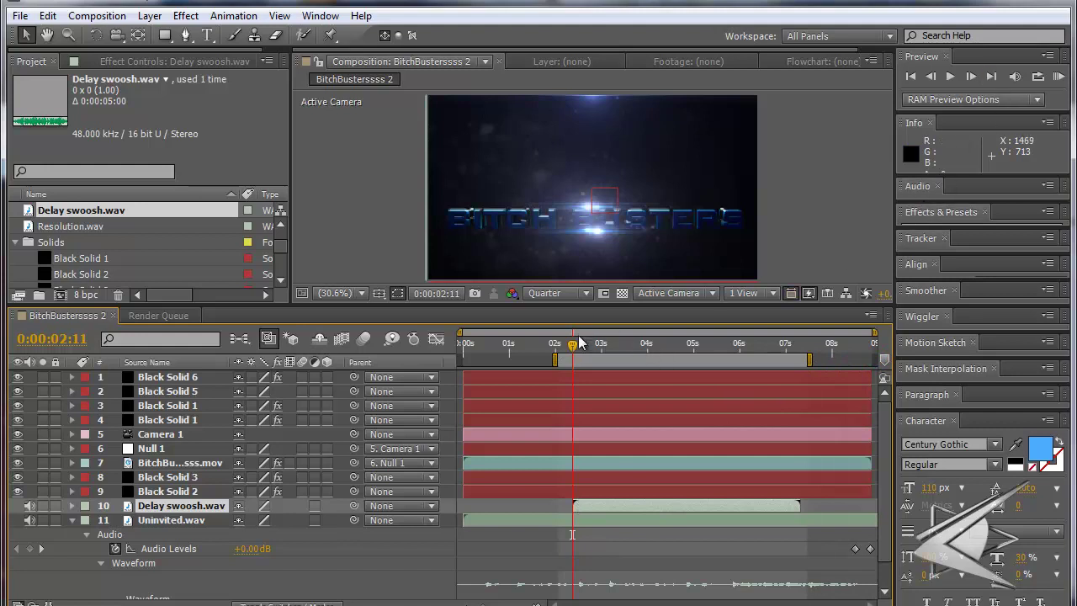
pyautogui.moveTo(574, 352); pyautogui.dragTo(555, 353)
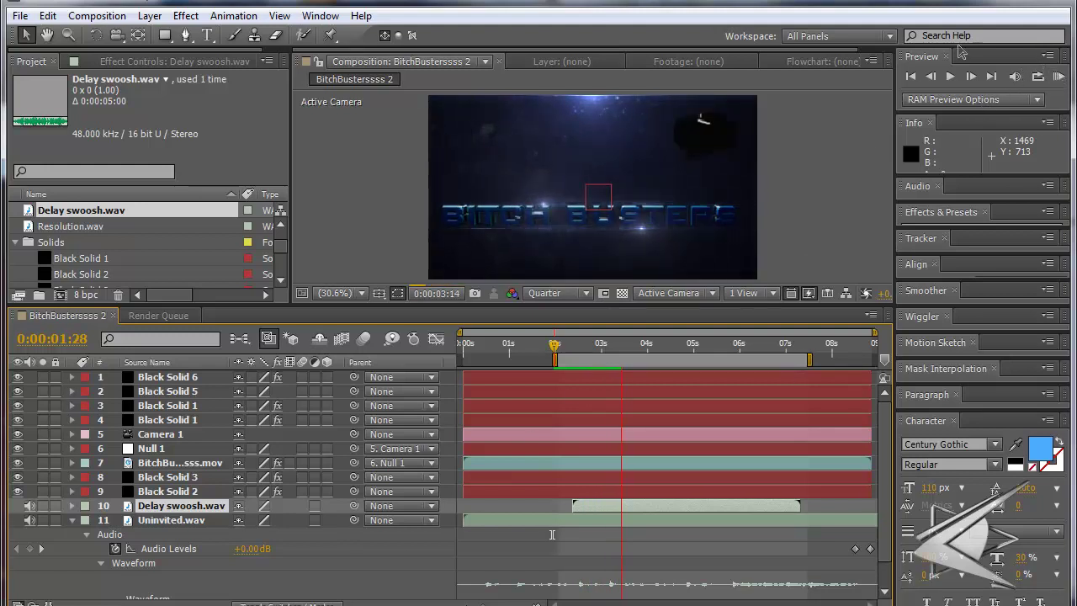
pyautogui.click(1060, 77)
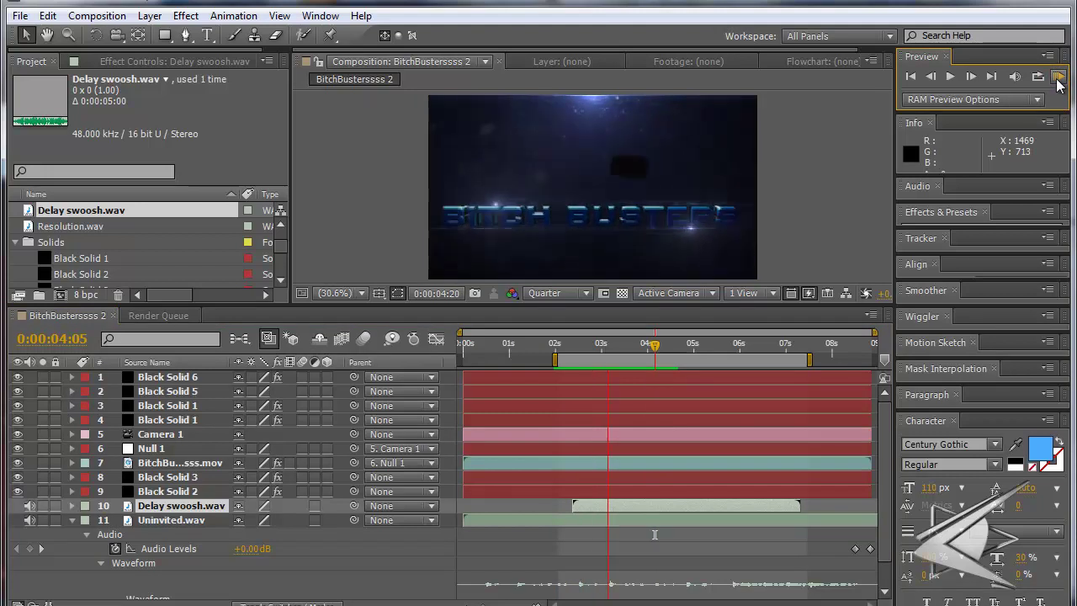
pyautogui.click(1059, 78)
# Move the playhead to 0:00:02:10 and shift the Delay swoosh.wav layer earlier so it starts just before 2 seconds
pyautogui.click(587, 504)
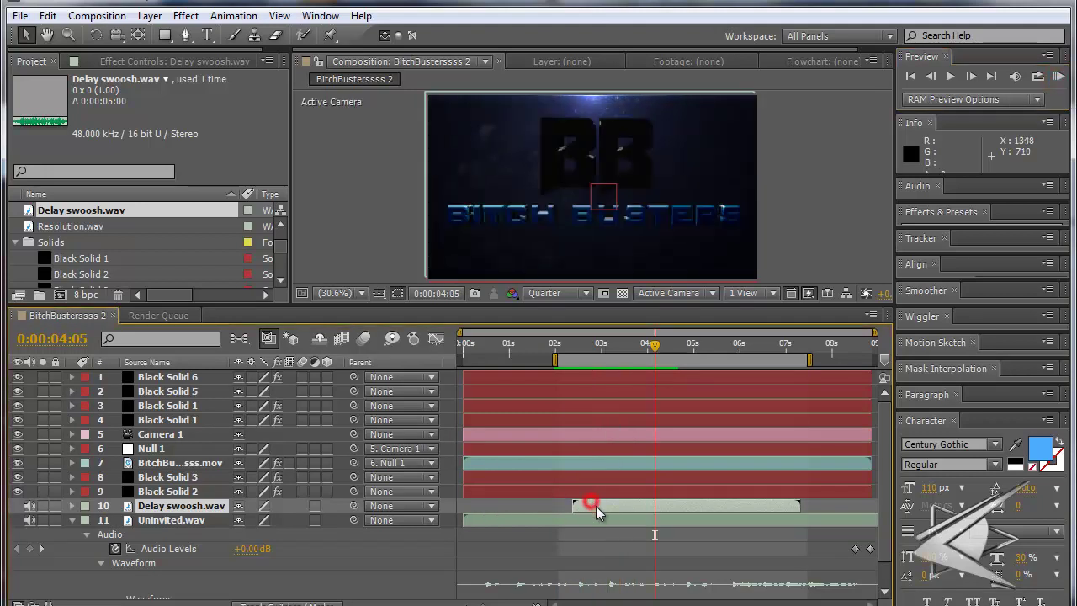
pyautogui.click(556, 345)
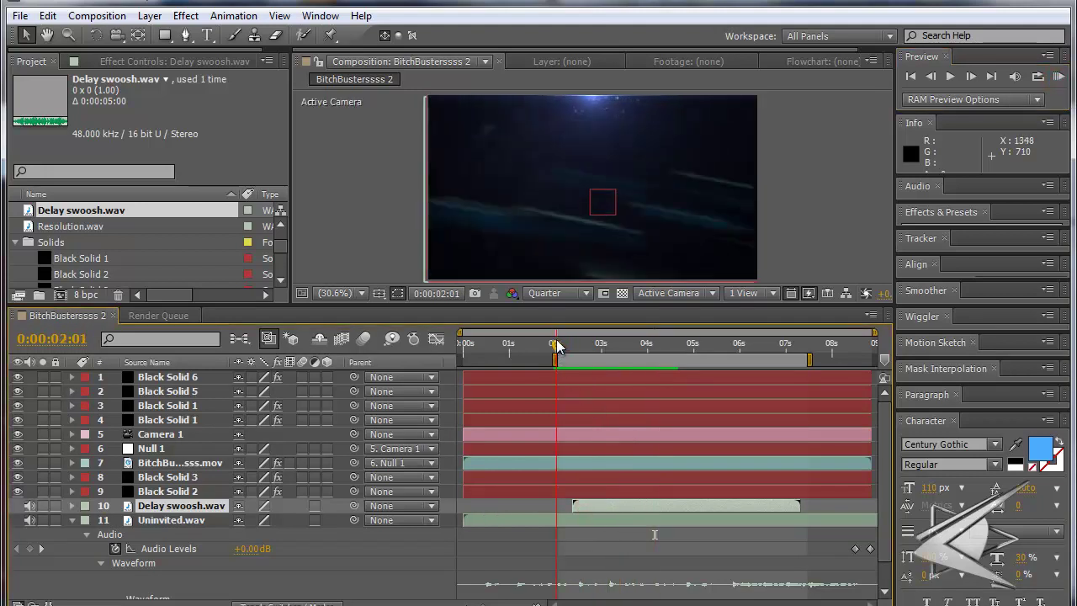
pyautogui.click(555, 345)
pyautogui.moveTo(555, 345); pyautogui.dragTo(570, 345)
pyautogui.moveTo(586, 516); pyautogui.dragTo(573, 516)
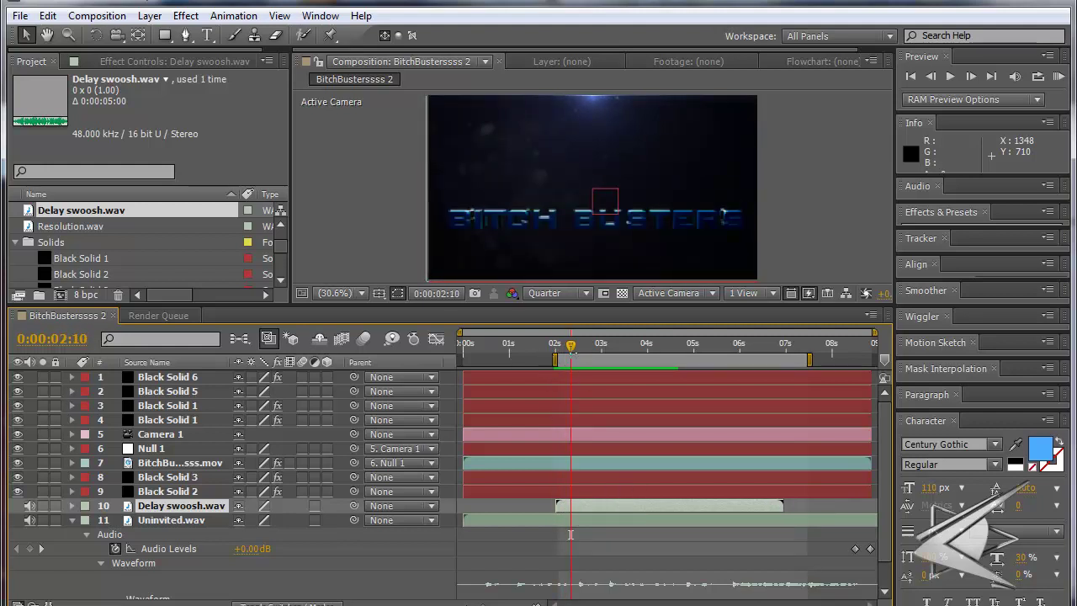
pyautogui.moveTo(589, 515); pyautogui.dragTo(584, 516)
# RAM-preview the work area again to check the swoosh's timing against the title reveal
pyautogui.click(1060, 76)
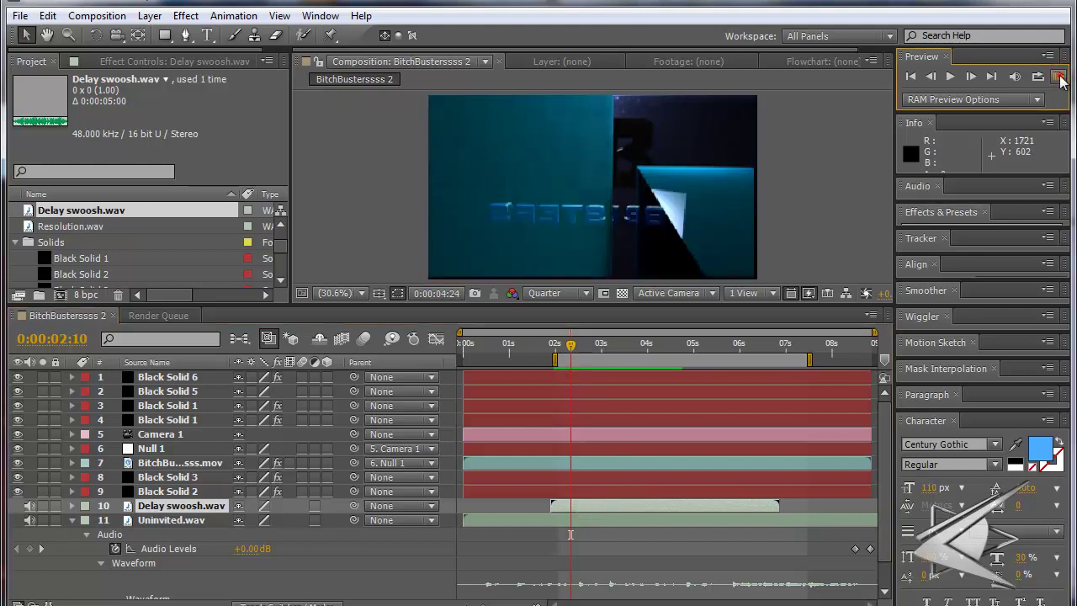
pyautogui.click(1060, 76)
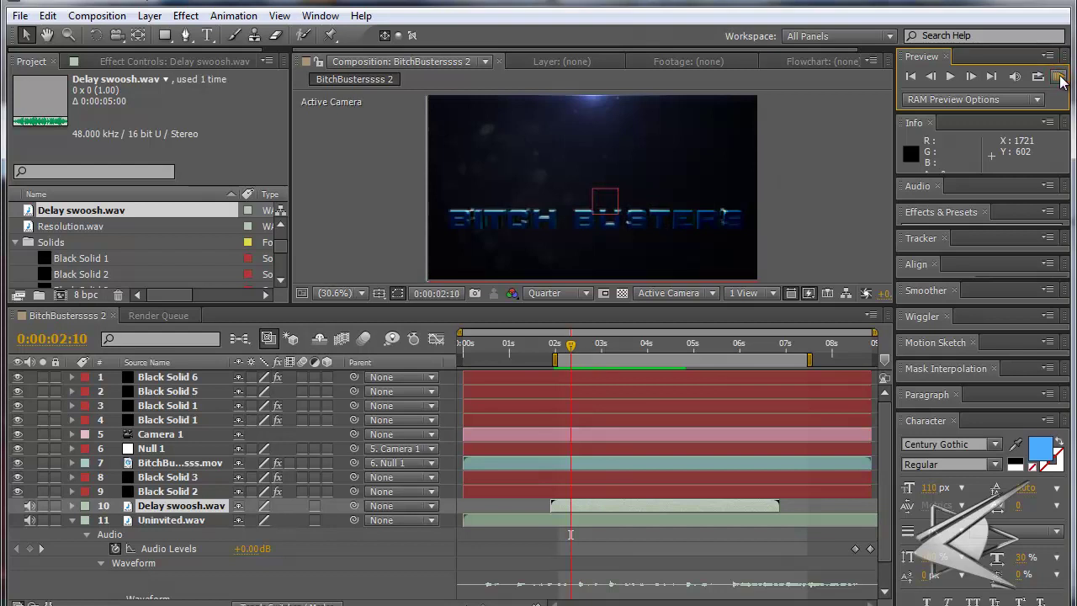
pyautogui.click(1059, 76)
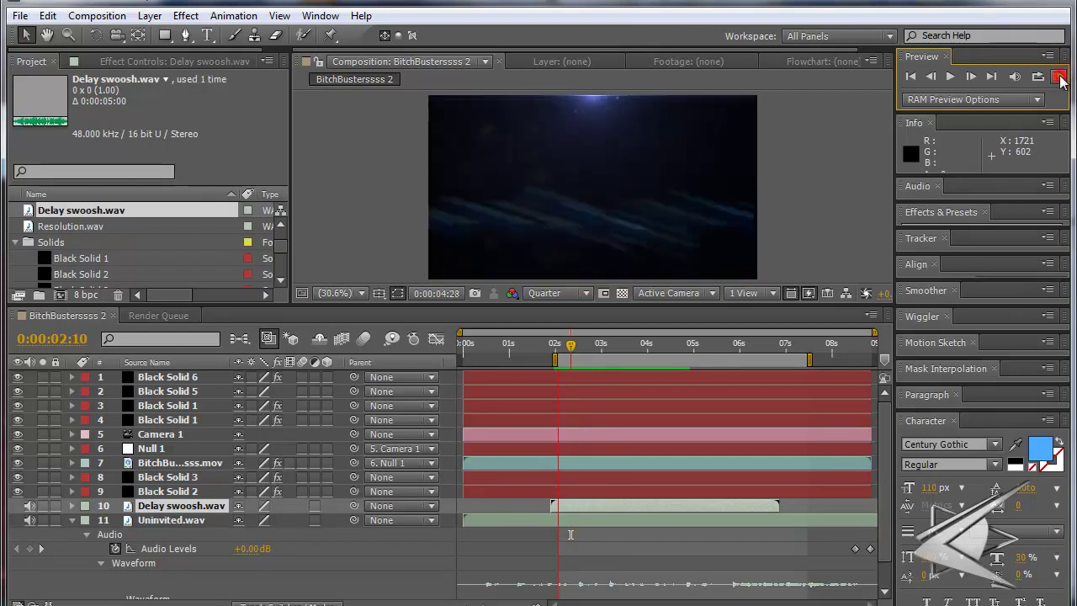
# Switch to the Swishes folder, open Fast swish in the audio editor, play it, and highlight its audible part from about 0.07 seconds onward
pyautogui.click(1059, 76)
pyautogui.hotkey('alt', 'Tab')
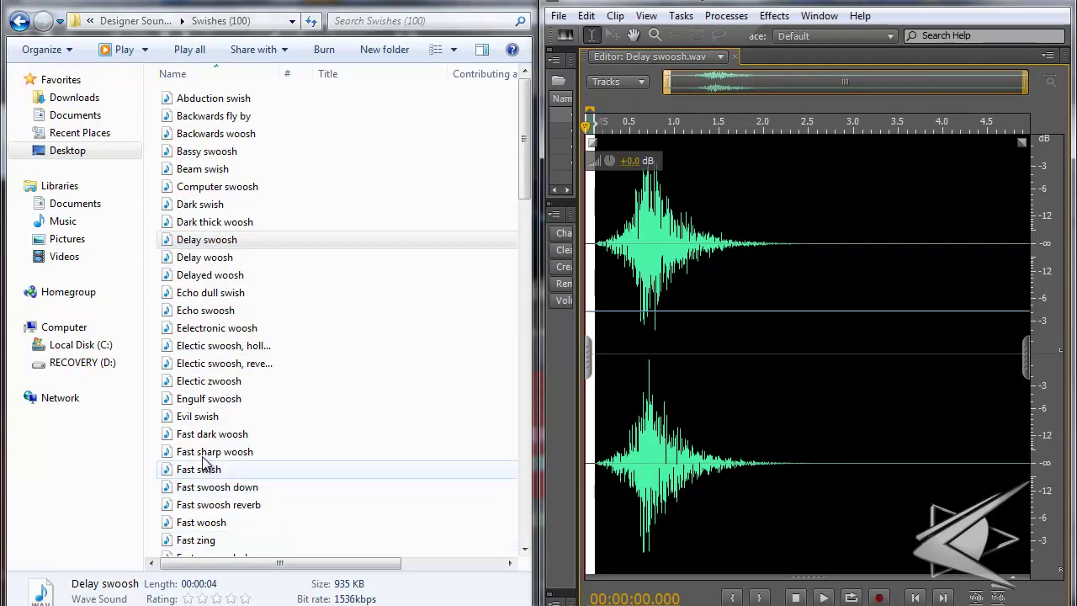
pyautogui.click(199, 452)
pyautogui.scroll(-1, 219, 496)
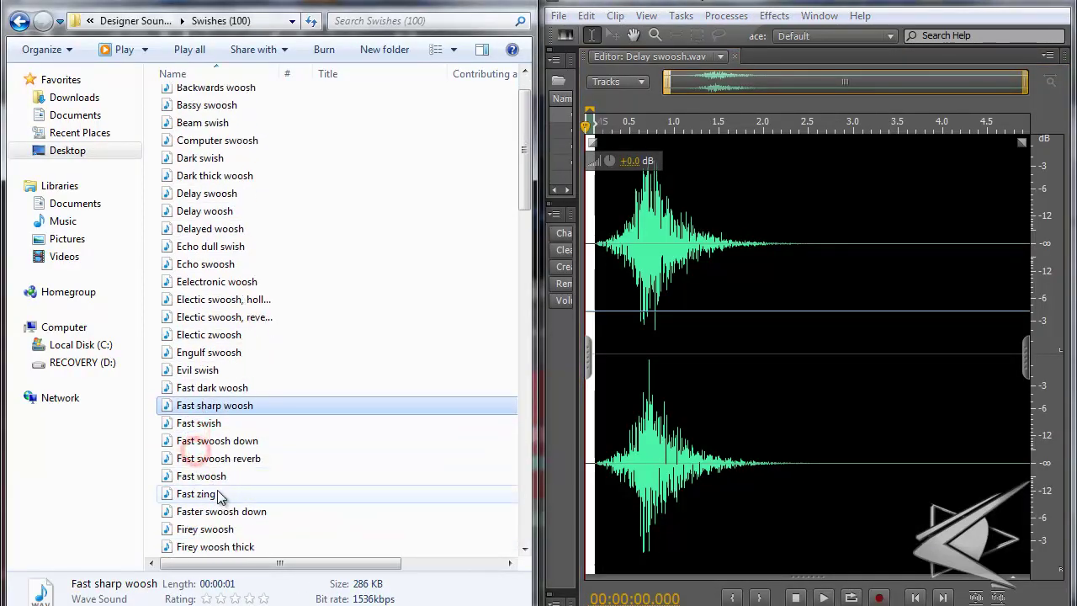
pyautogui.scroll(-1, 219, 496)
pyautogui.click(210, 388)
pyautogui.moveTo(223, 394); pyautogui.dragTo(877, 373)
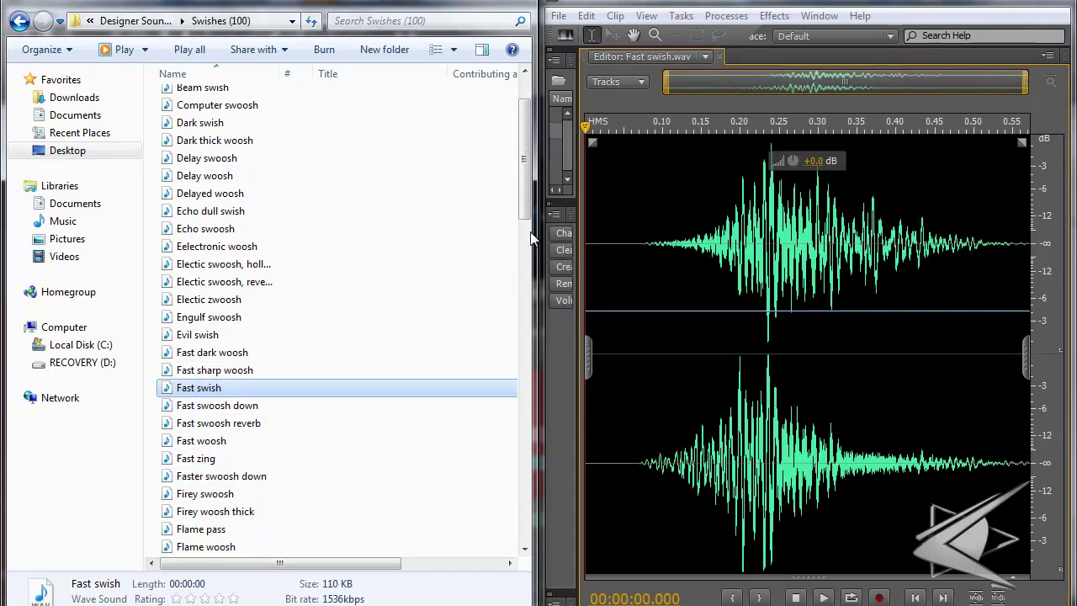
pyautogui.click(664, 122)
pyautogui.press('space')
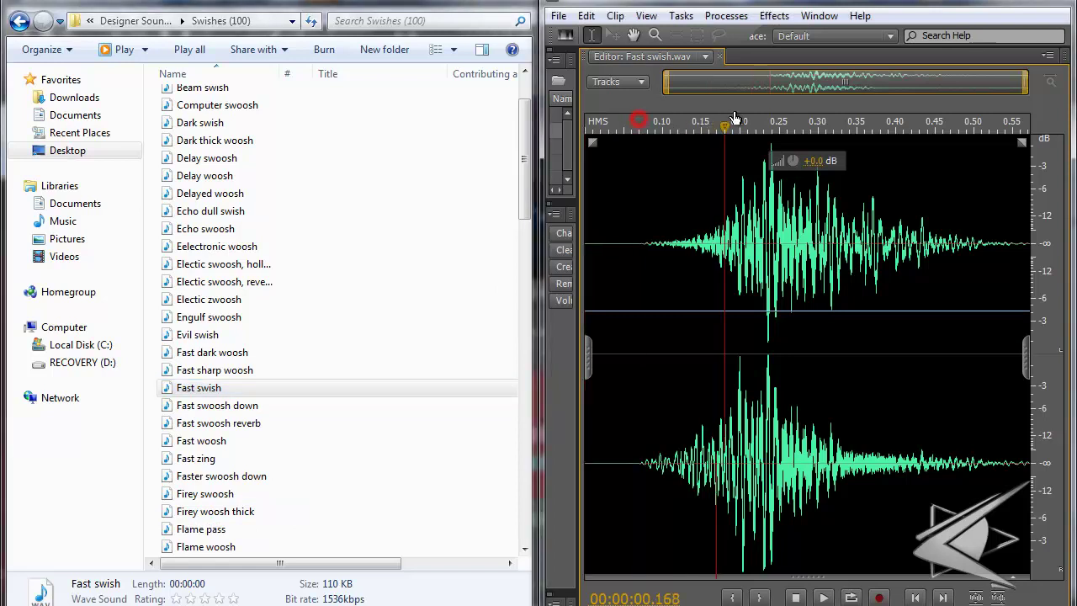
pyautogui.moveTo(639, 185); pyautogui.dragTo(1025, 215)
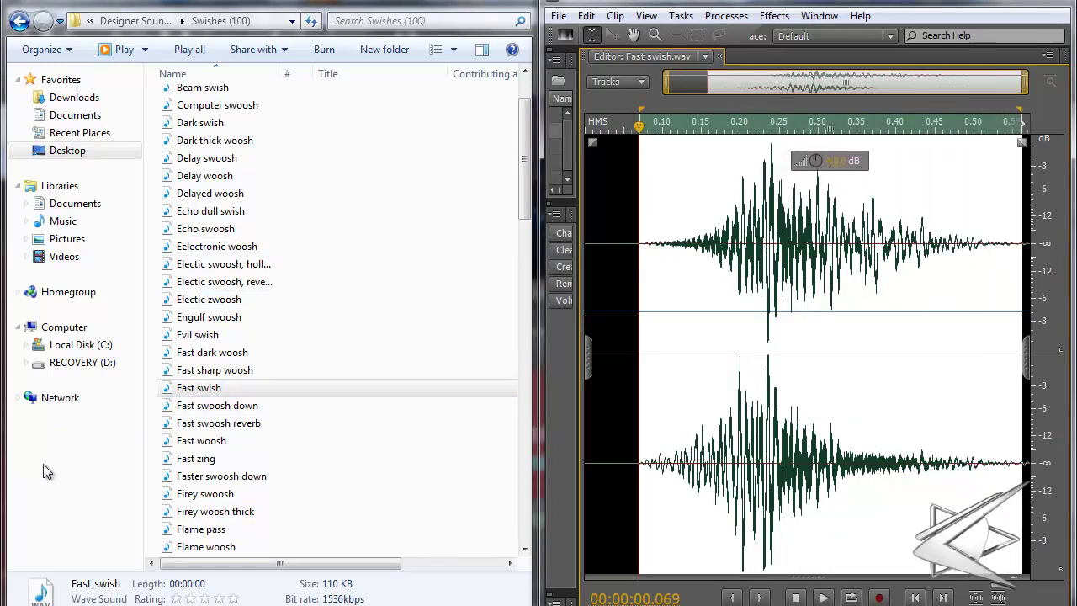
# Open Fast zing from the Swishes folder in the audio editor and play it from the start
pyautogui.click(214, 500)
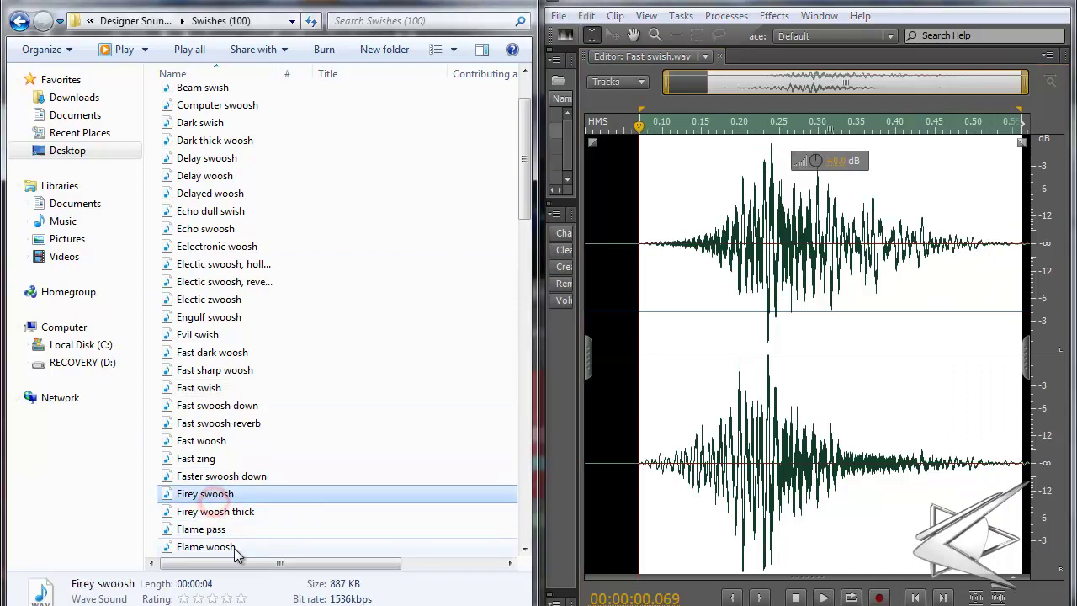
pyautogui.click(207, 460)
pyautogui.moveTo(564, 407); pyautogui.dragTo(754, 327)
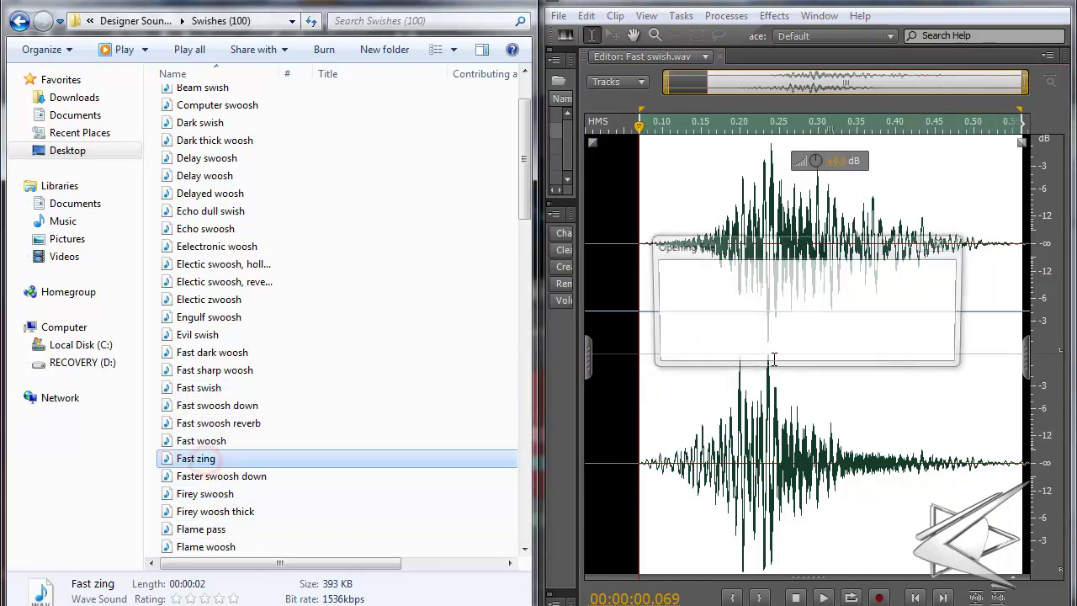
pyautogui.click(587, 125)
pyautogui.press('space')
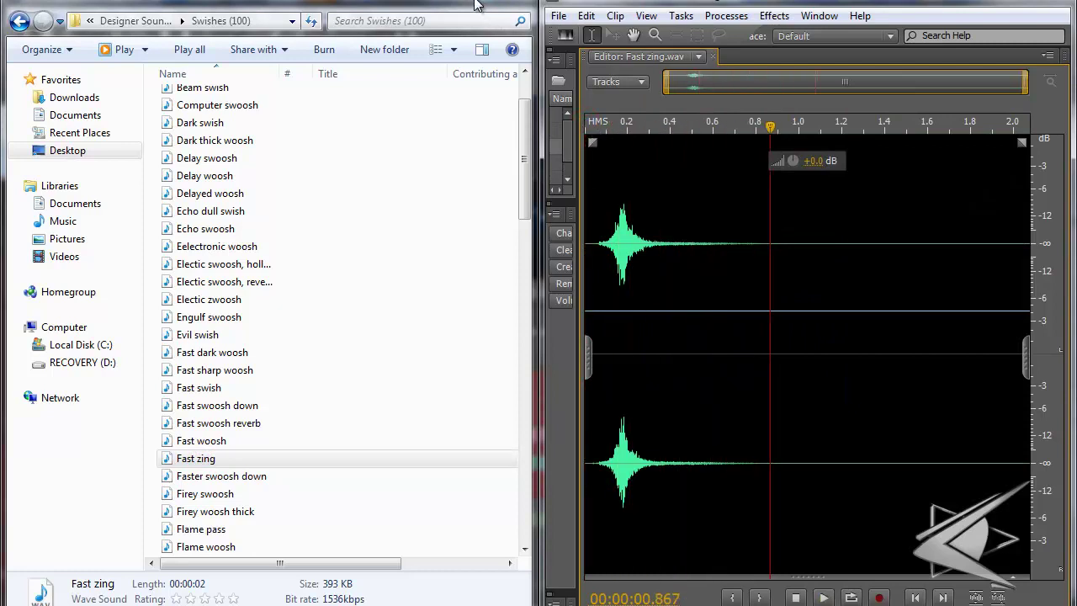
# Bring Fast zing from the Swishes folder into the After Effects project and add it as a layer directly above Delay swoosh.wav
pyautogui.click(205, 459)
pyautogui.moveTo(204, 459); pyautogui.dragTo(341, 576)
pyautogui.moveTo(371, 602); pyautogui.dragTo(214, 498)
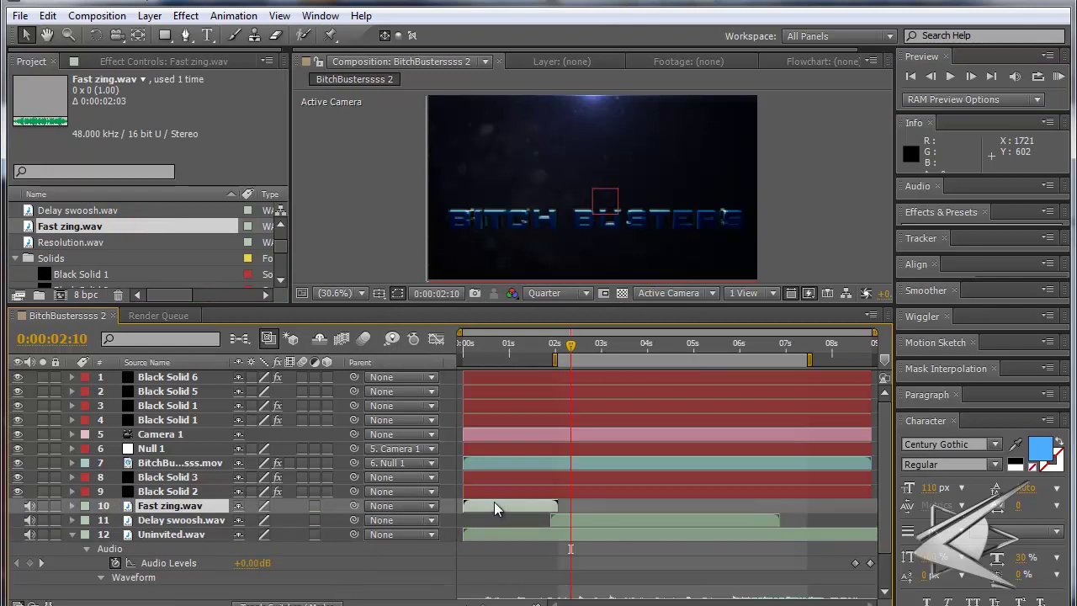
# Play forward to the fly-by moment, set the playhead to 0:00:03:07, and shift the Fast zing.wav layer to start there
pyautogui.press('space')
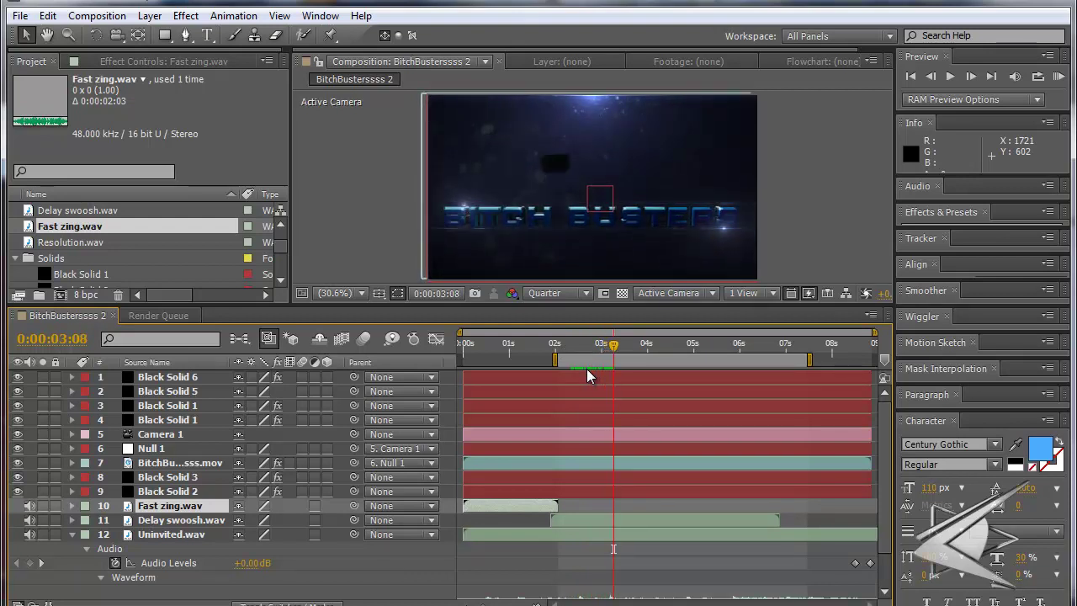
pyautogui.press('pageup')
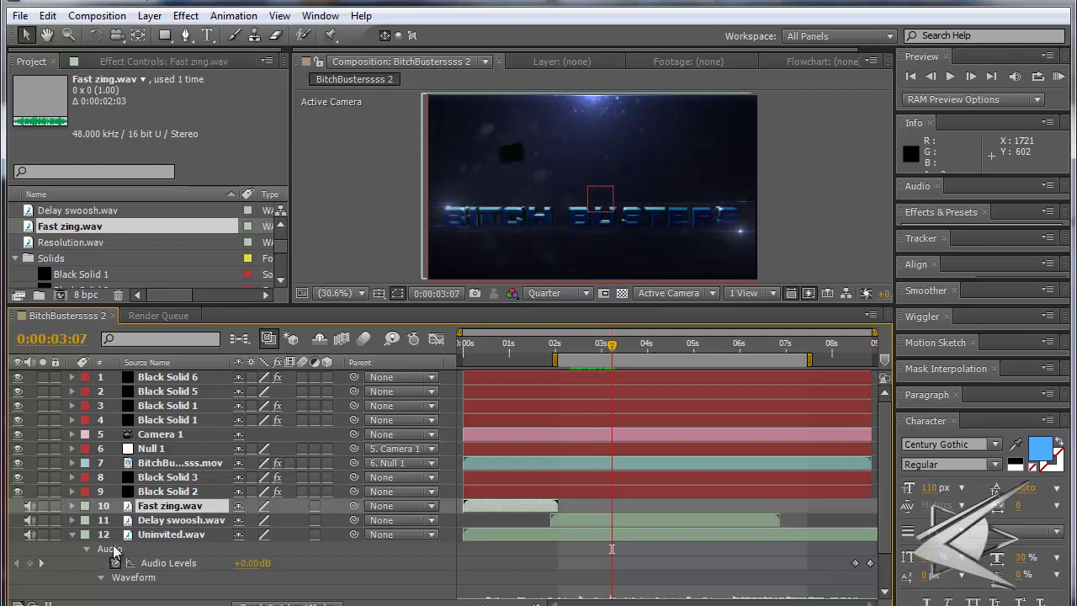
pyautogui.moveTo(491, 507); pyautogui.dragTo(640, 516)
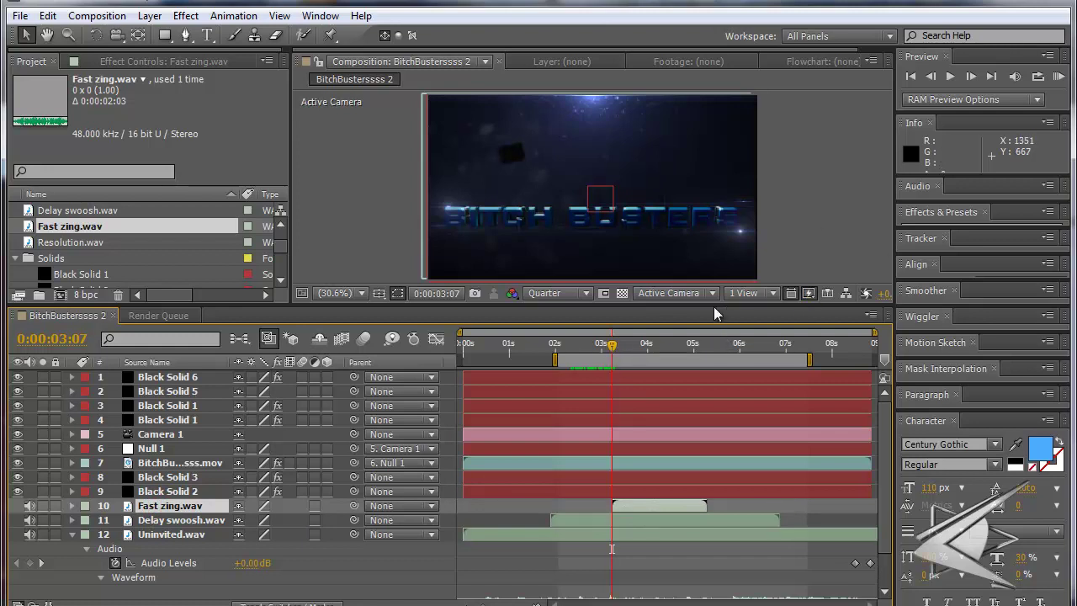
# Play from 0:00:02:02, then RAM-preview the work area to check Fast zing's timing against the title animation
pyautogui.click(565, 347)
pyautogui.moveTo(566, 347); pyautogui.dragTo(557, 345)
pyautogui.press('space')
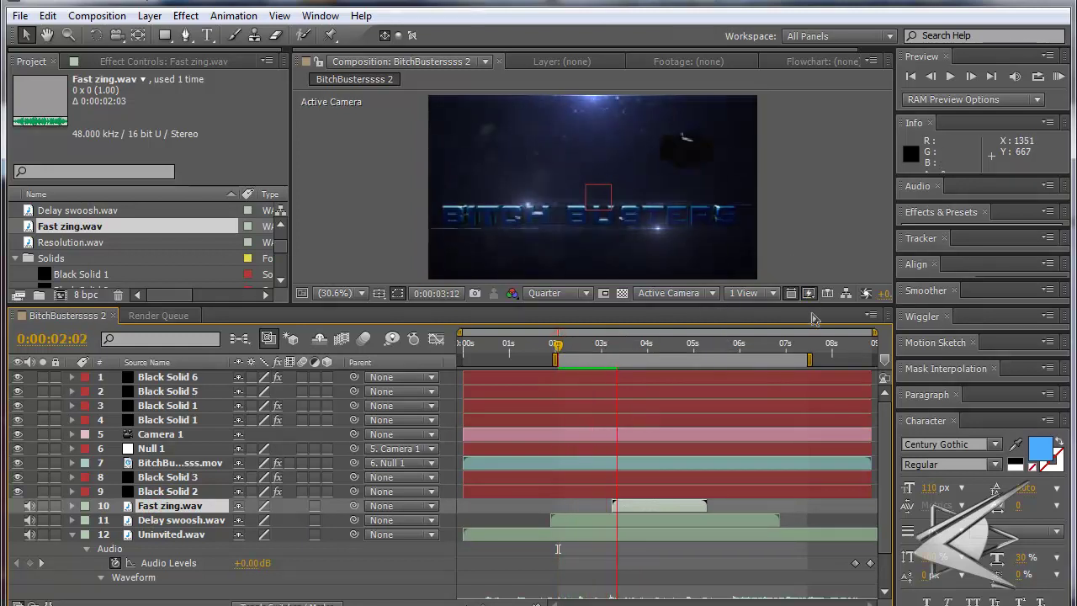
pyautogui.click(1058, 77)
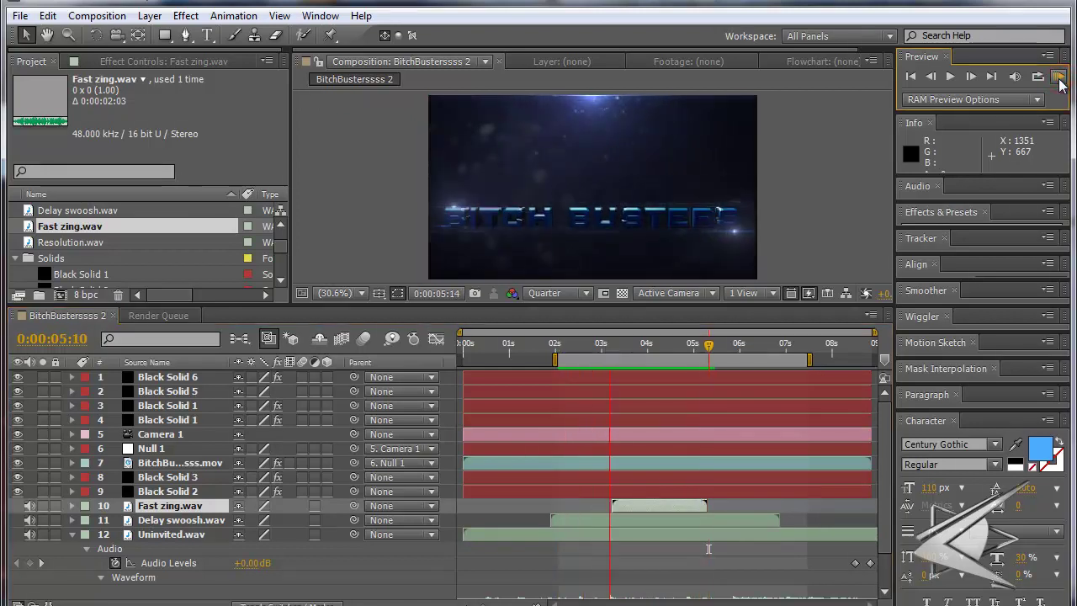
pyautogui.click(1058, 76)
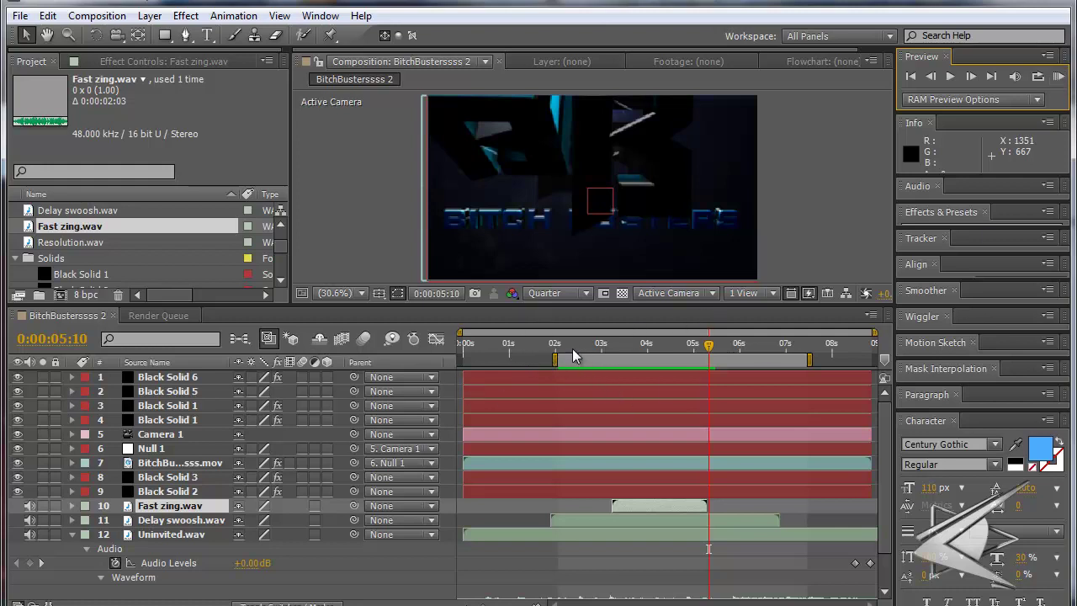
pyautogui.click(1059, 78)
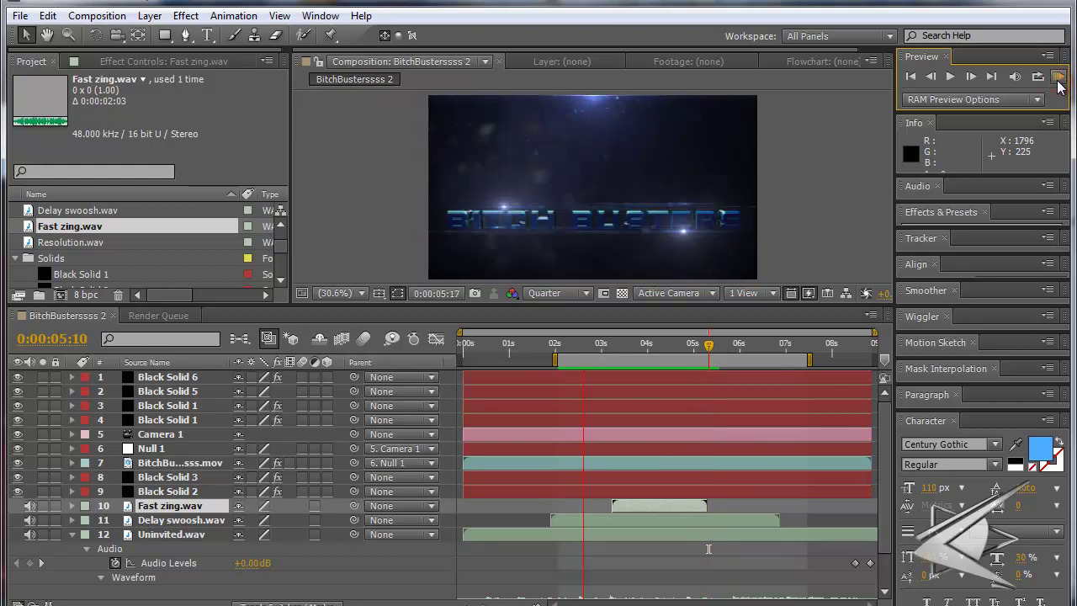
pyautogui.click(613, 569)
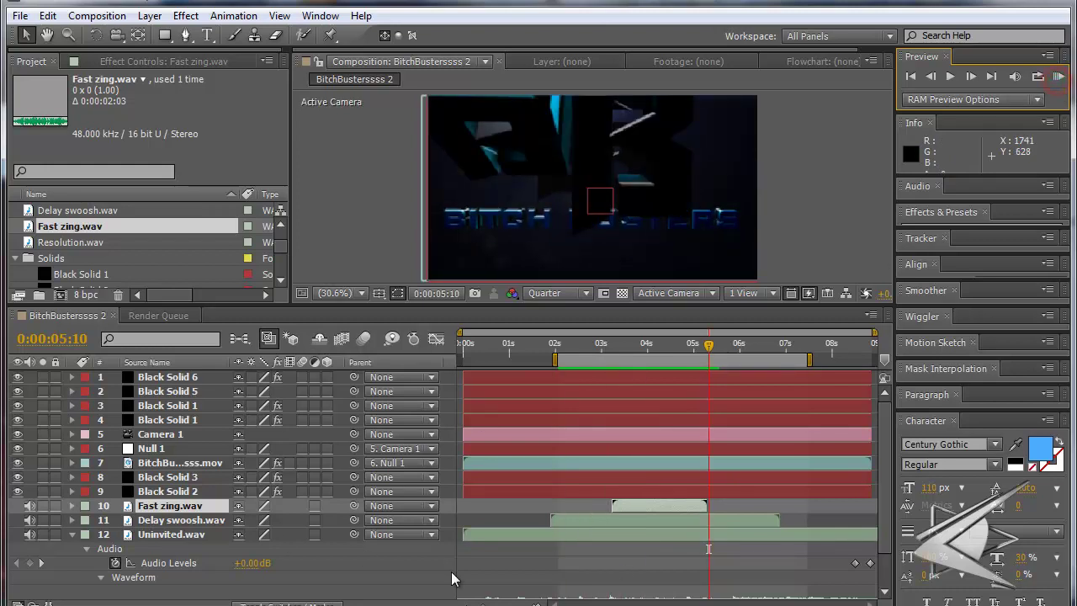
# Collapse the expanded audio properties of the Uninvited.wav layer
pyautogui.click(181, 508)
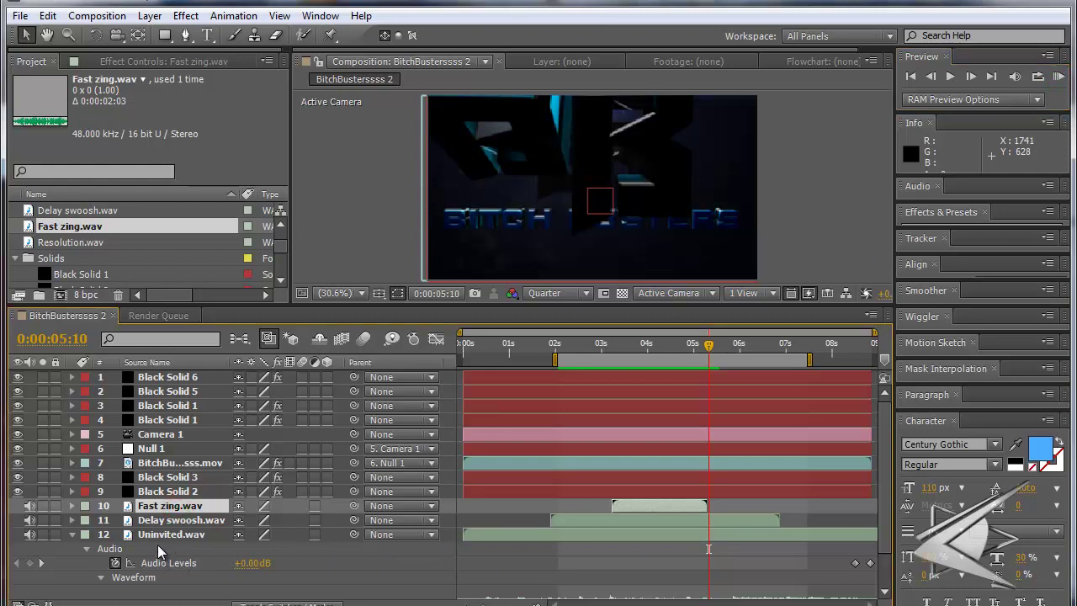
pyautogui.click(71, 535)
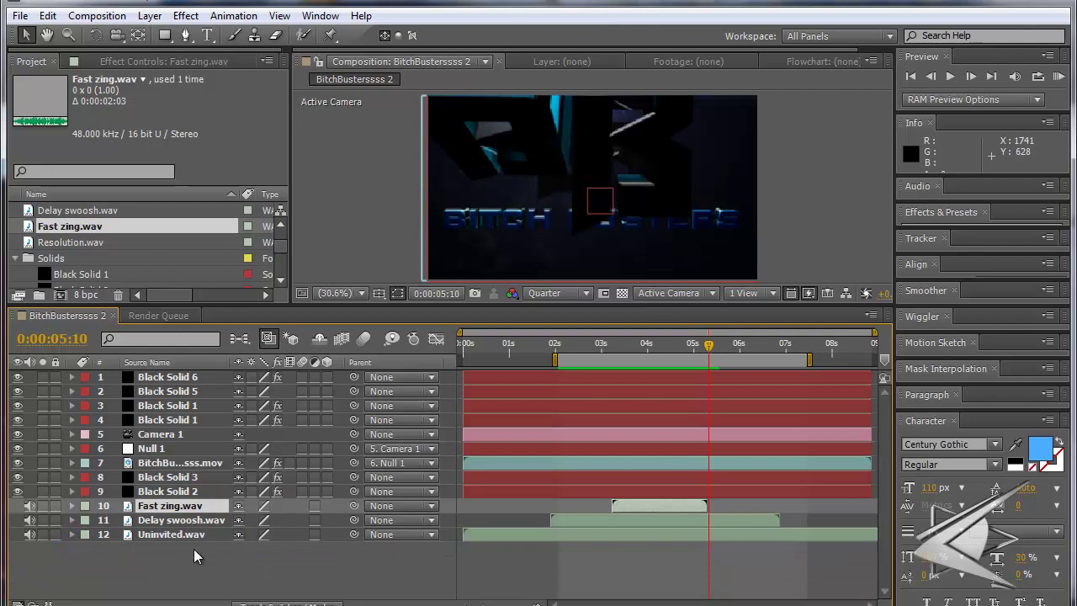
pyautogui.moveTo(232, 593); pyautogui.dragTo(31, 454)
pyautogui.moveTo(425, 572); pyautogui.dragTo(10, 370)
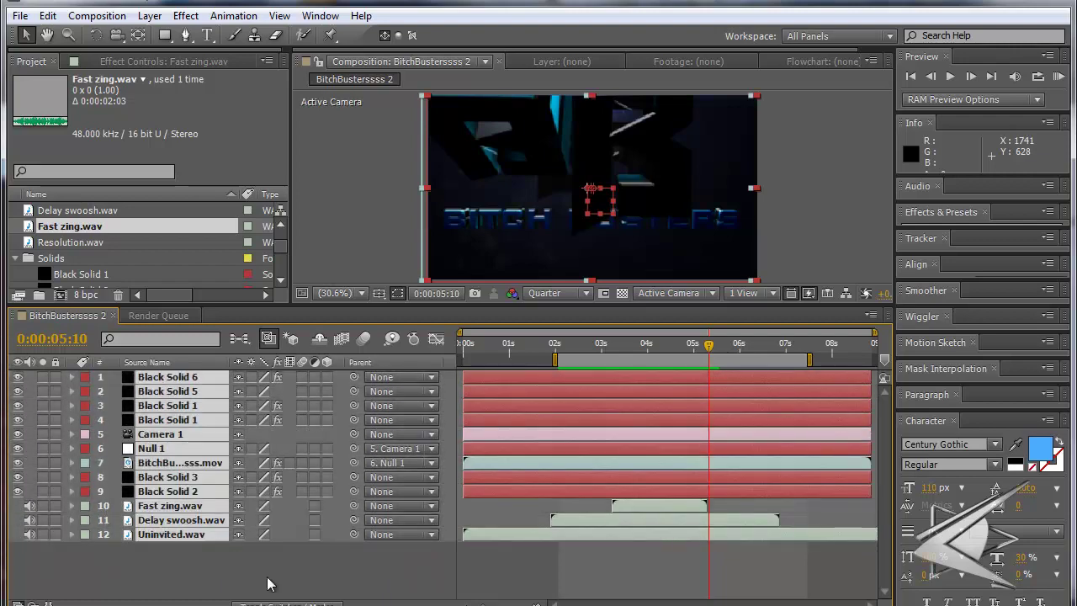
pyautogui.moveTo(425, 577); pyautogui.dragTo(1, 362)
pyautogui.moveTo(412, 580); pyautogui.dragTo(8, 369)
pyautogui.moveTo(399, 582); pyautogui.dragTo(8, 371)
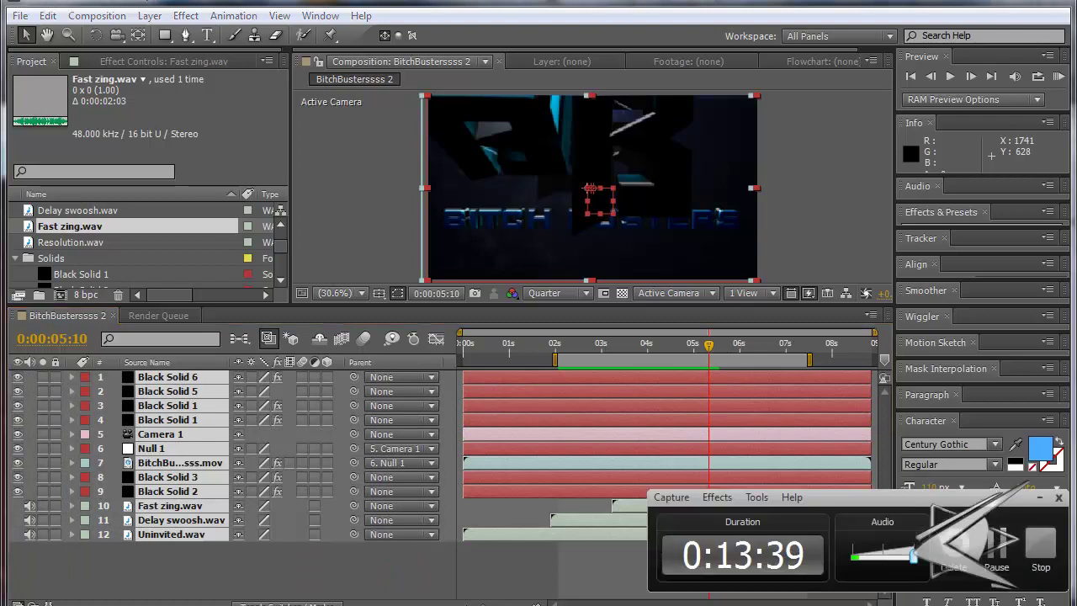
pyautogui.moveTo(423, 566); pyautogui.dragTo(8, 370)
pyautogui.moveTo(202, 571); pyautogui.dragTo(184, 341)
pyautogui.moveTo(203, 557); pyautogui.dragTo(194, 347)
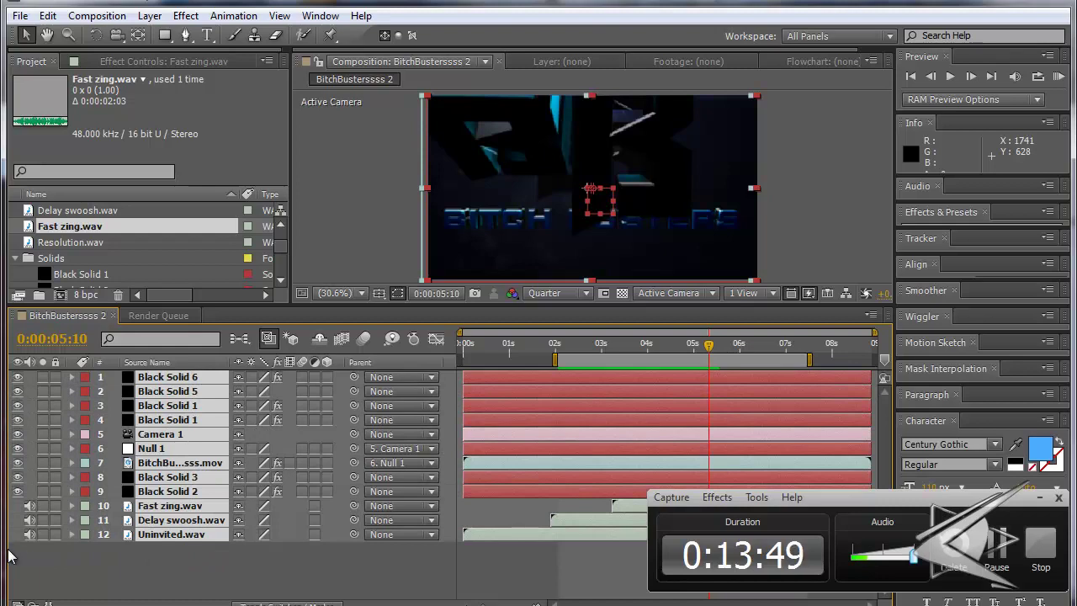
pyautogui.moveTo(8, 549)
pyautogui.mouseDown()
pyautogui.moveTo(111, 592)
pyautogui.moveTo(464, 597)
pyautogui.moveTo(362, 562)
pyautogui.moveTo(205, 572)
pyautogui.moveTo(91, 552)
pyautogui.moveTo(23, 557)
pyautogui.mouseUp()
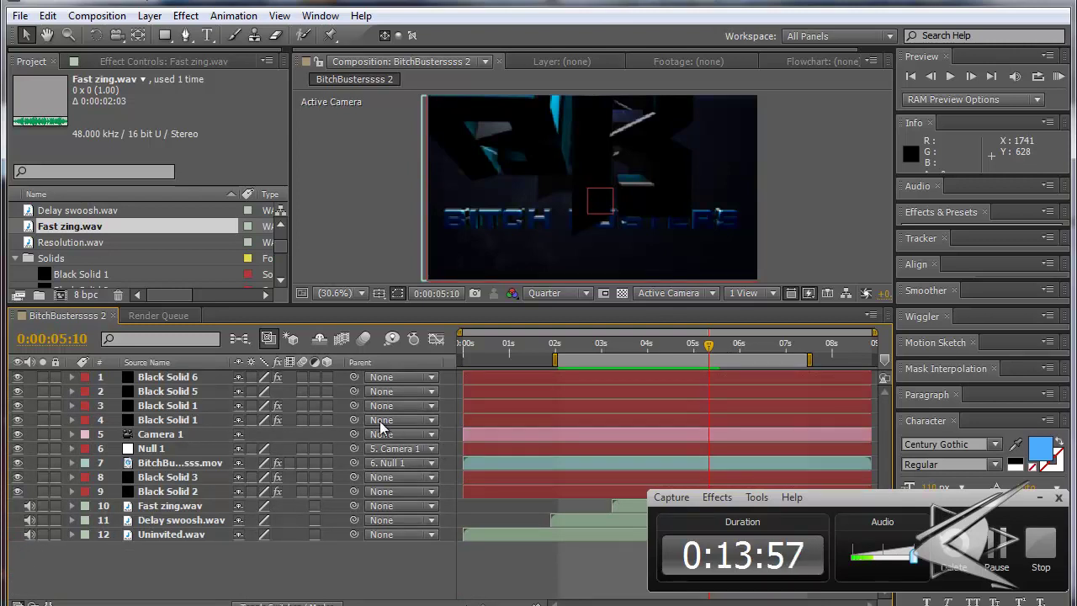
# Extend the work area to span the entire composition, from its first frame to its end
pyautogui.moveTo(553, 359); pyautogui.dragTo(524, 360)
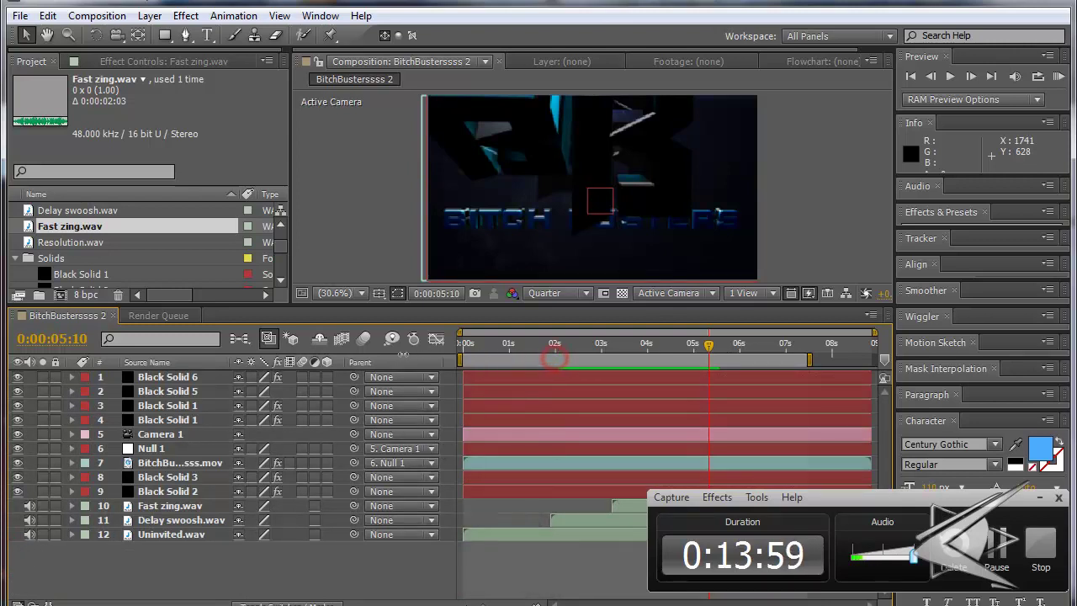
pyautogui.moveTo(807, 359); pyautogui.dragTo(875, 360)
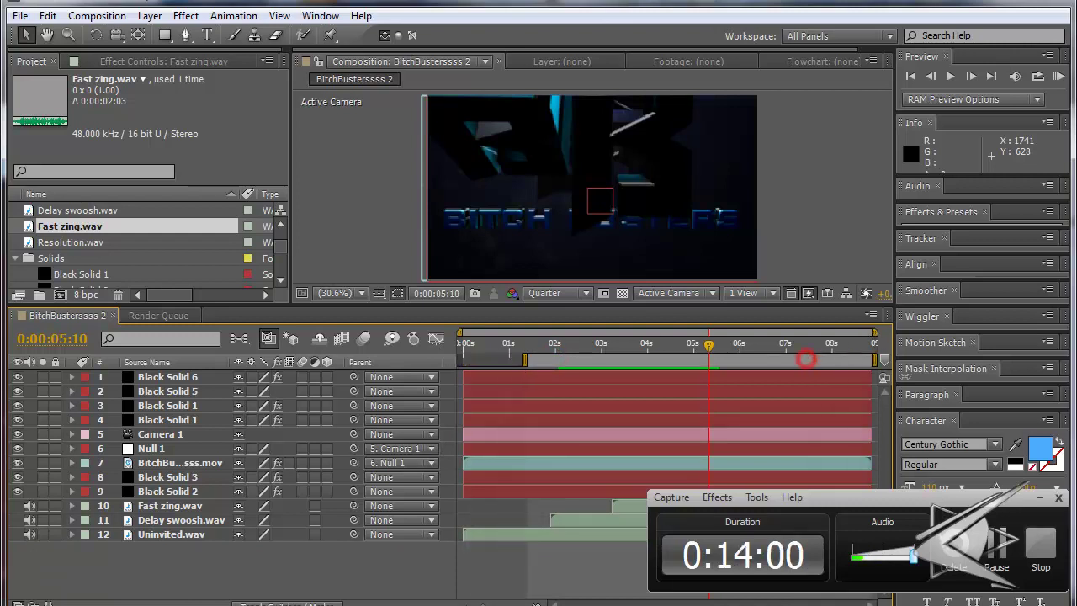
pyautogui.click(524, 360)
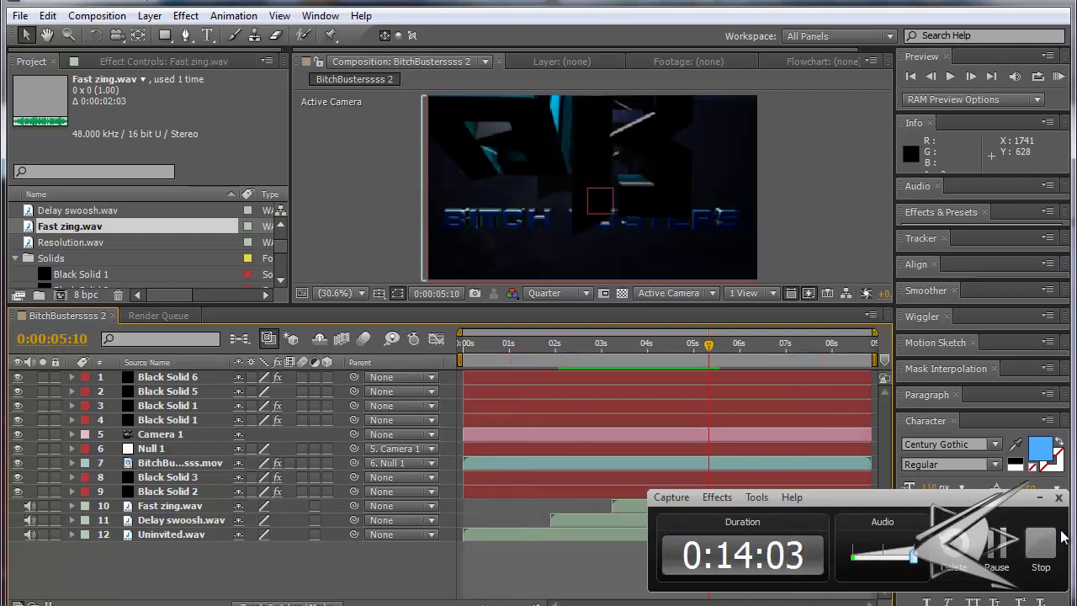